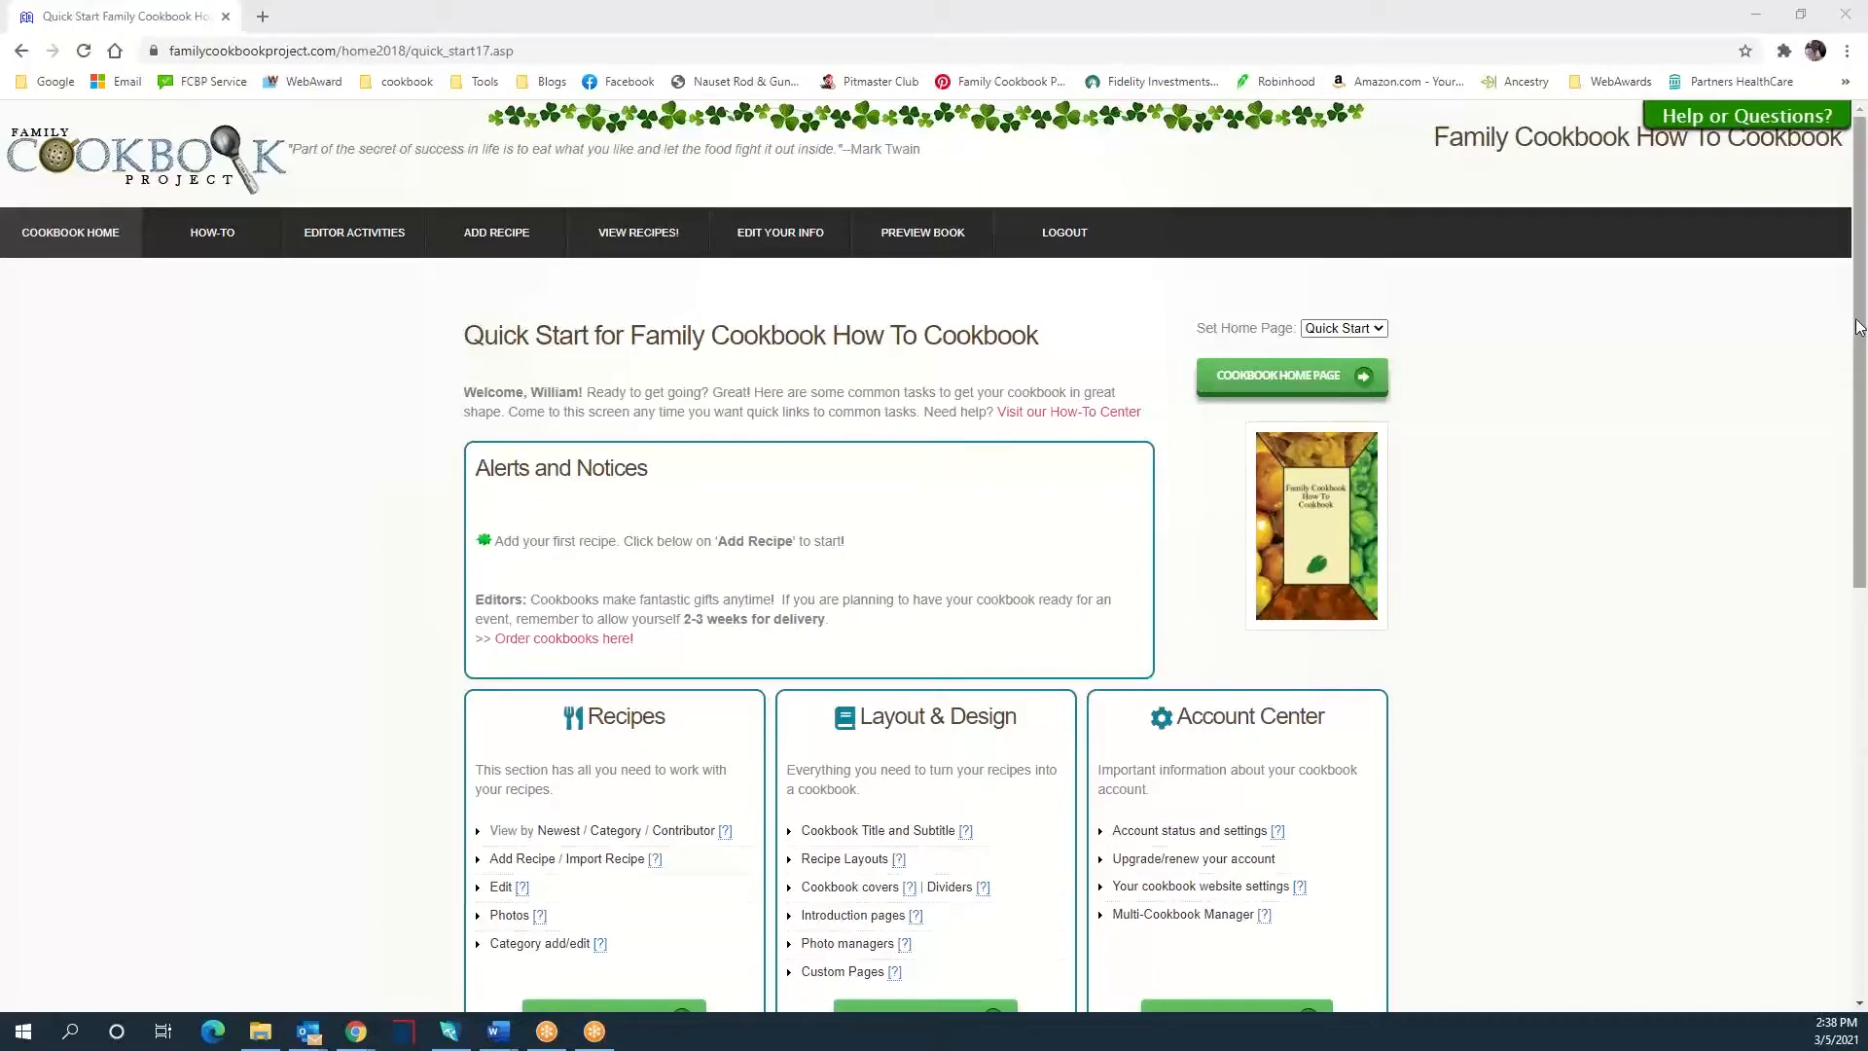
- Open the Recipe Categories Add/Edit tool from the cookbook's Layout and Design Center
scroll(1853, 340, down, 3)
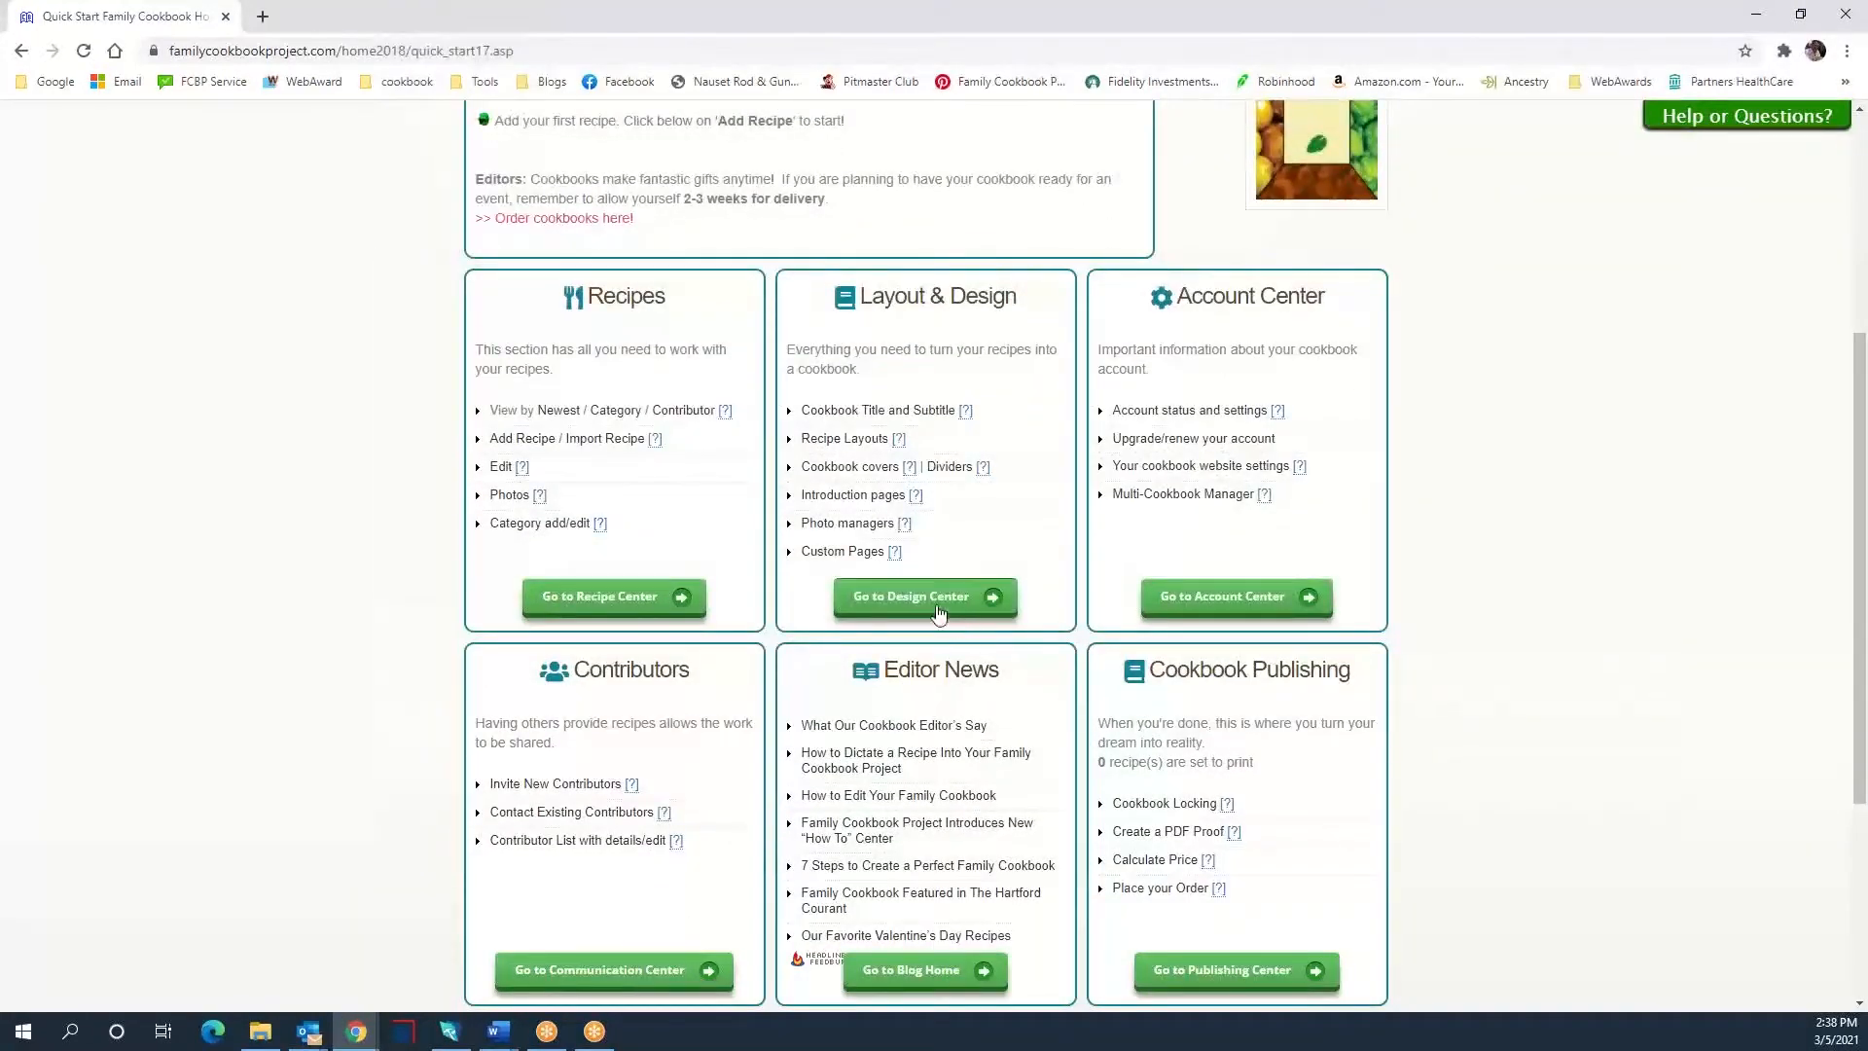
click(990, 598)
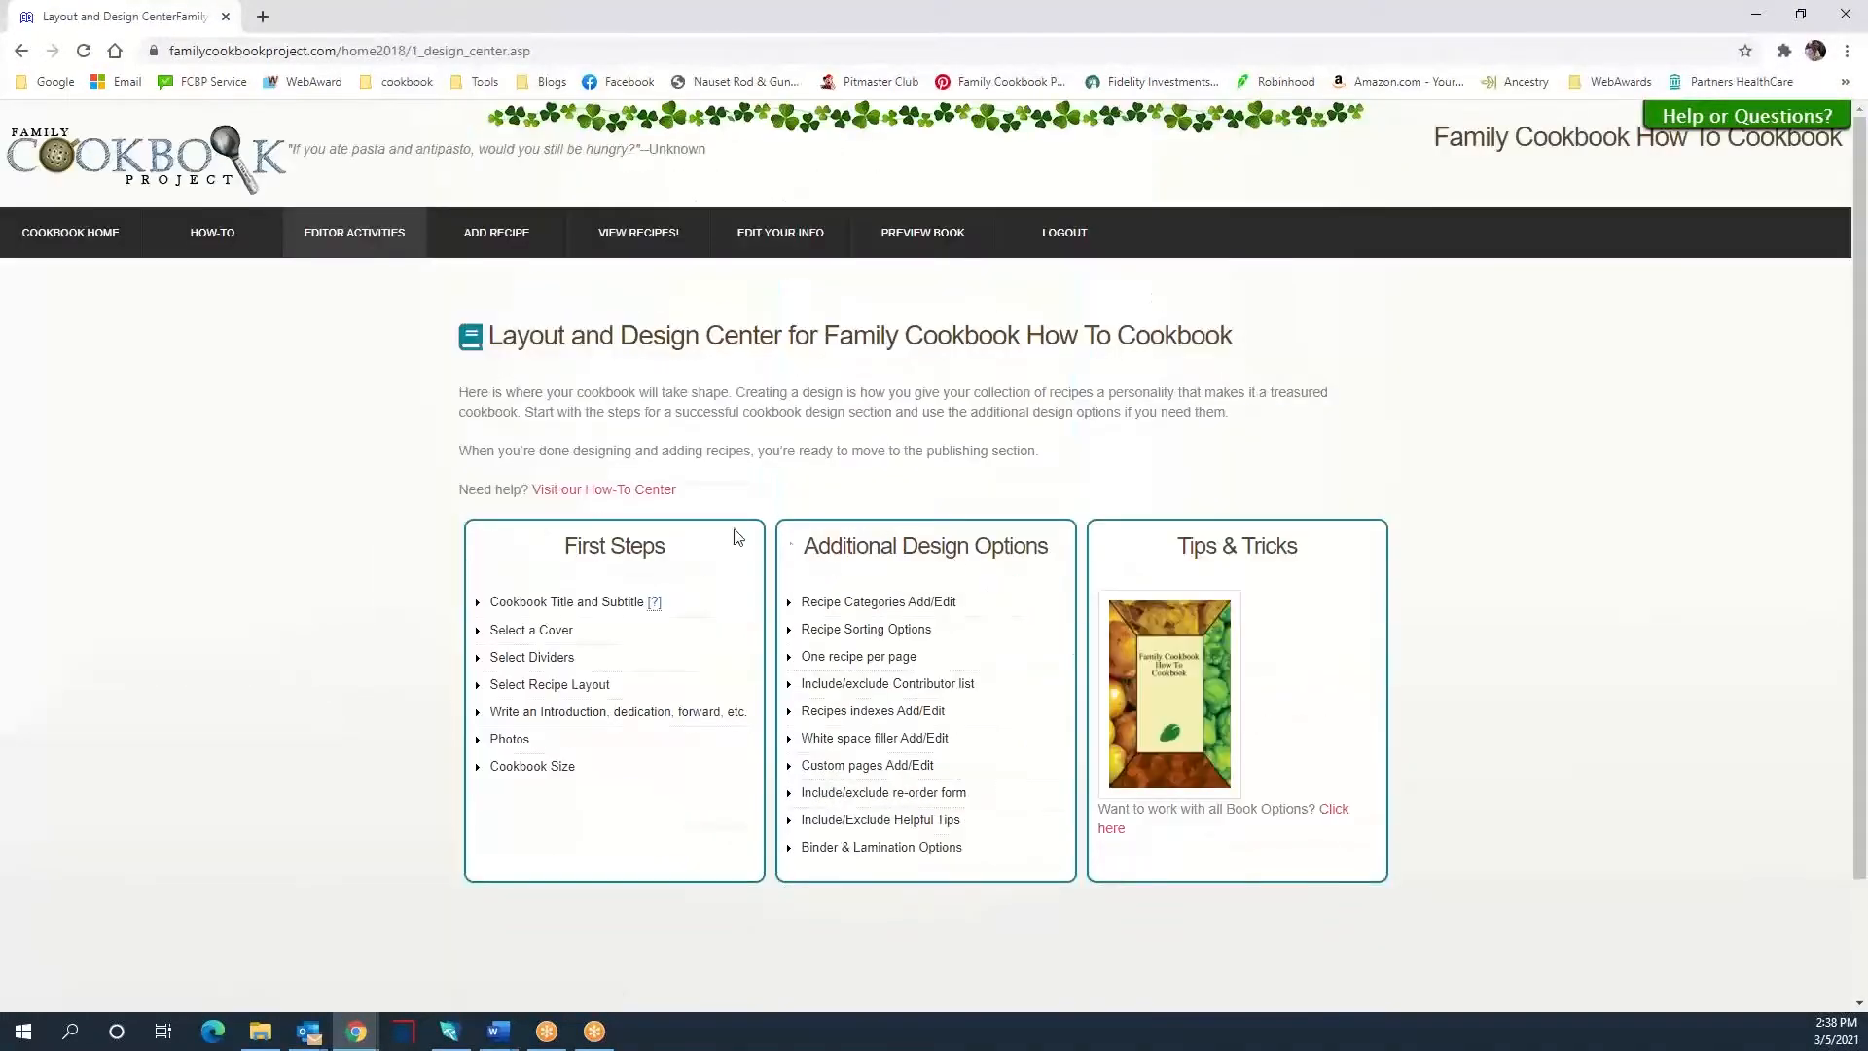
click(902, 607)
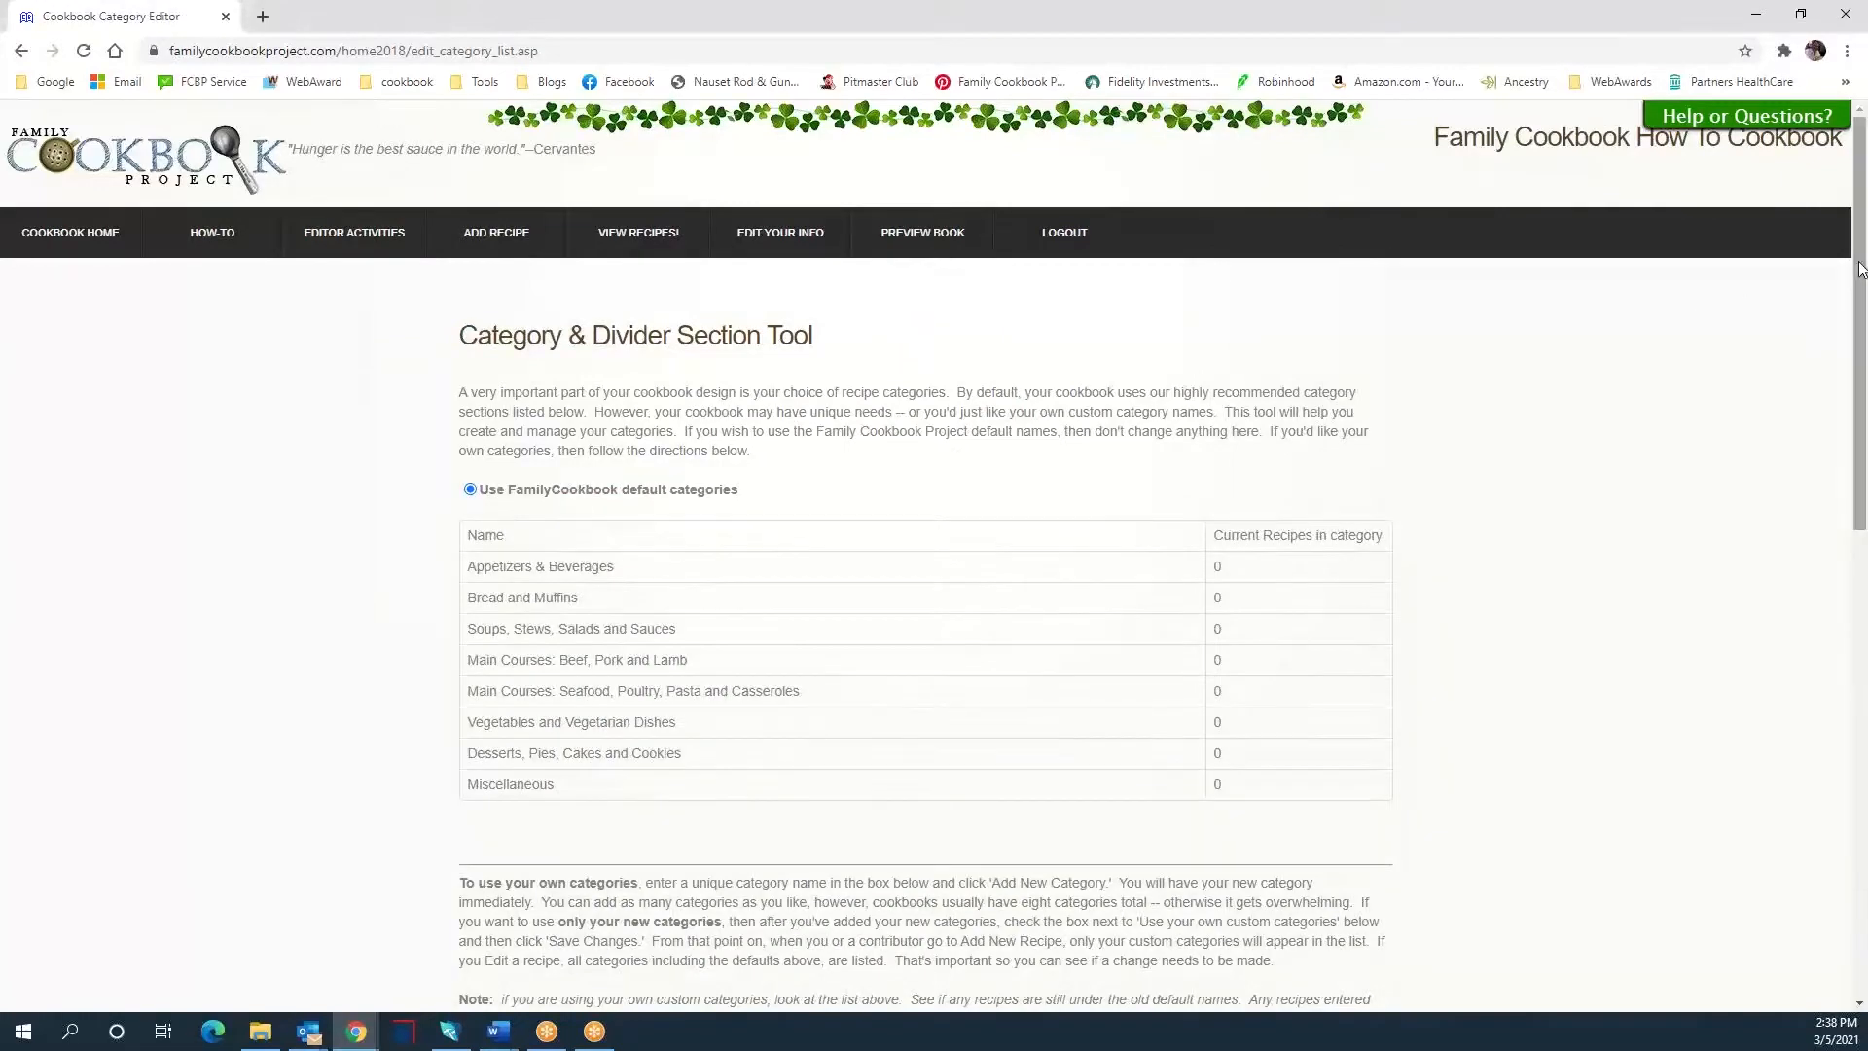
- Add a new custom recipe category named Pizza
drag(1859, 273, 1860, 342)
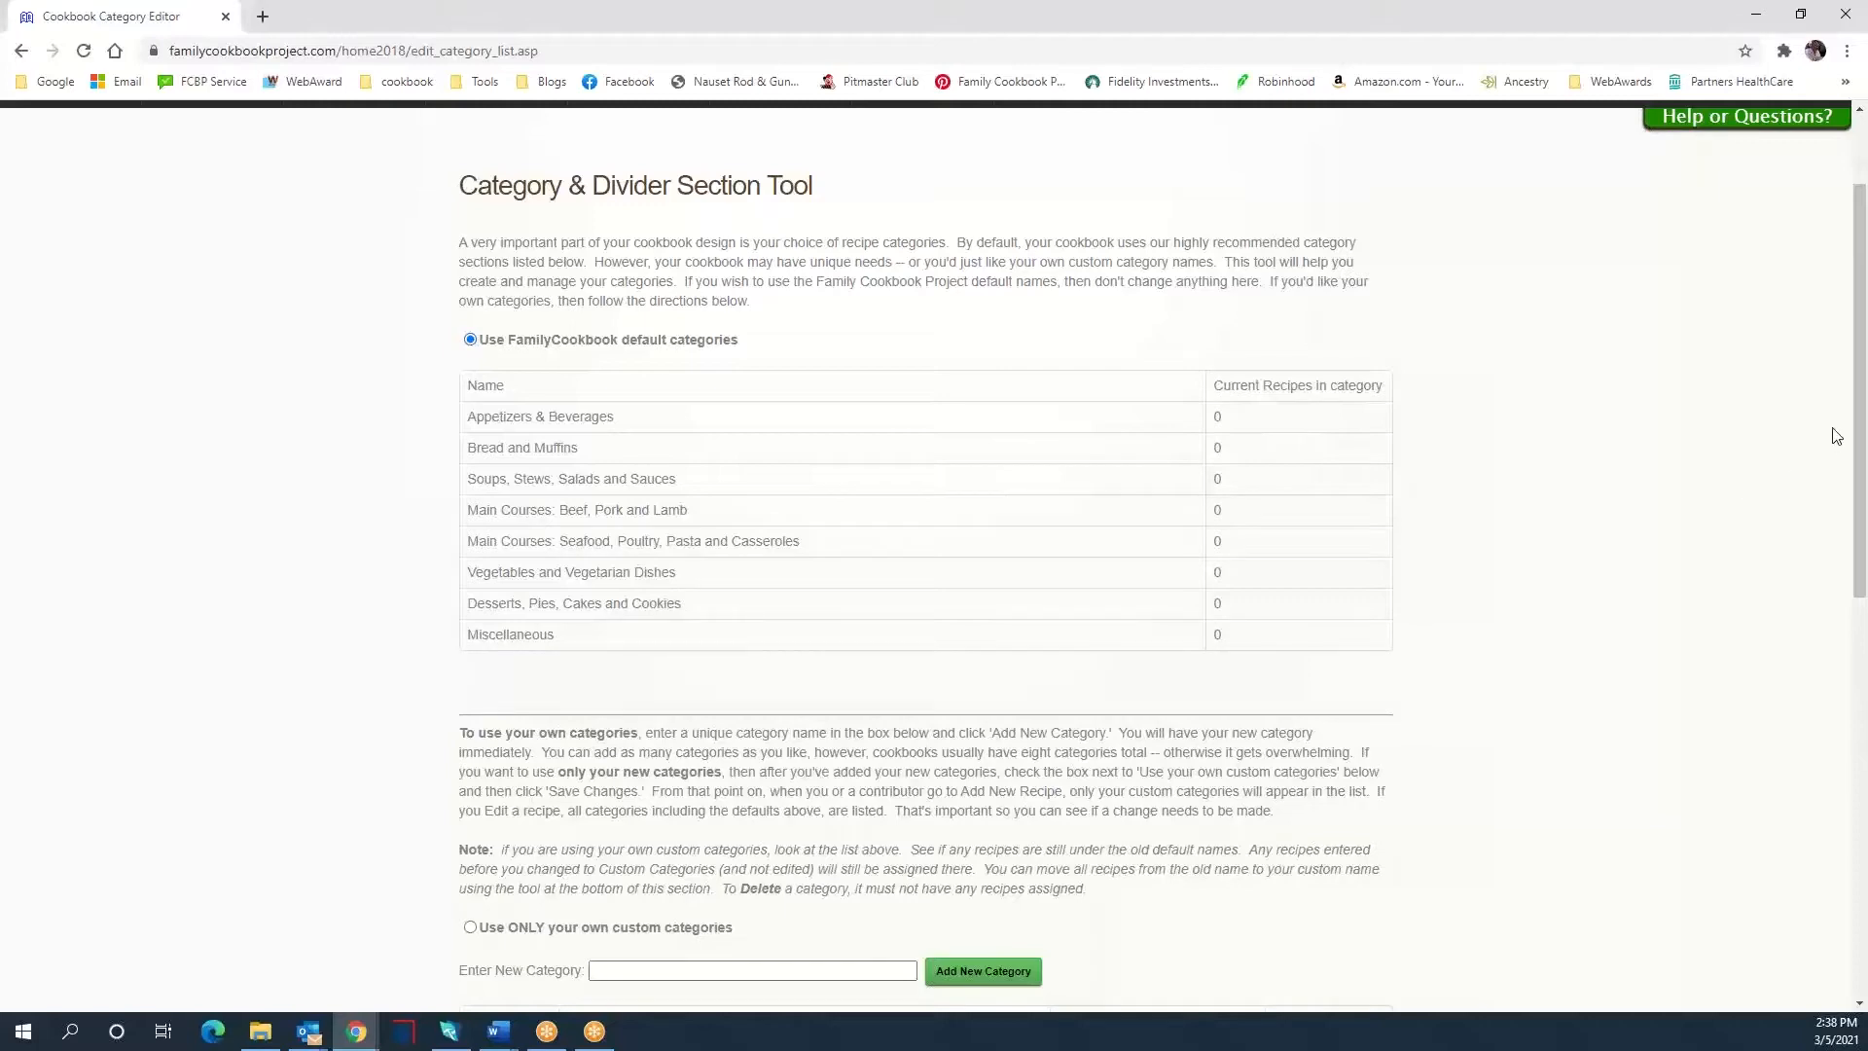
drag(1860, 411, 1860, 428)
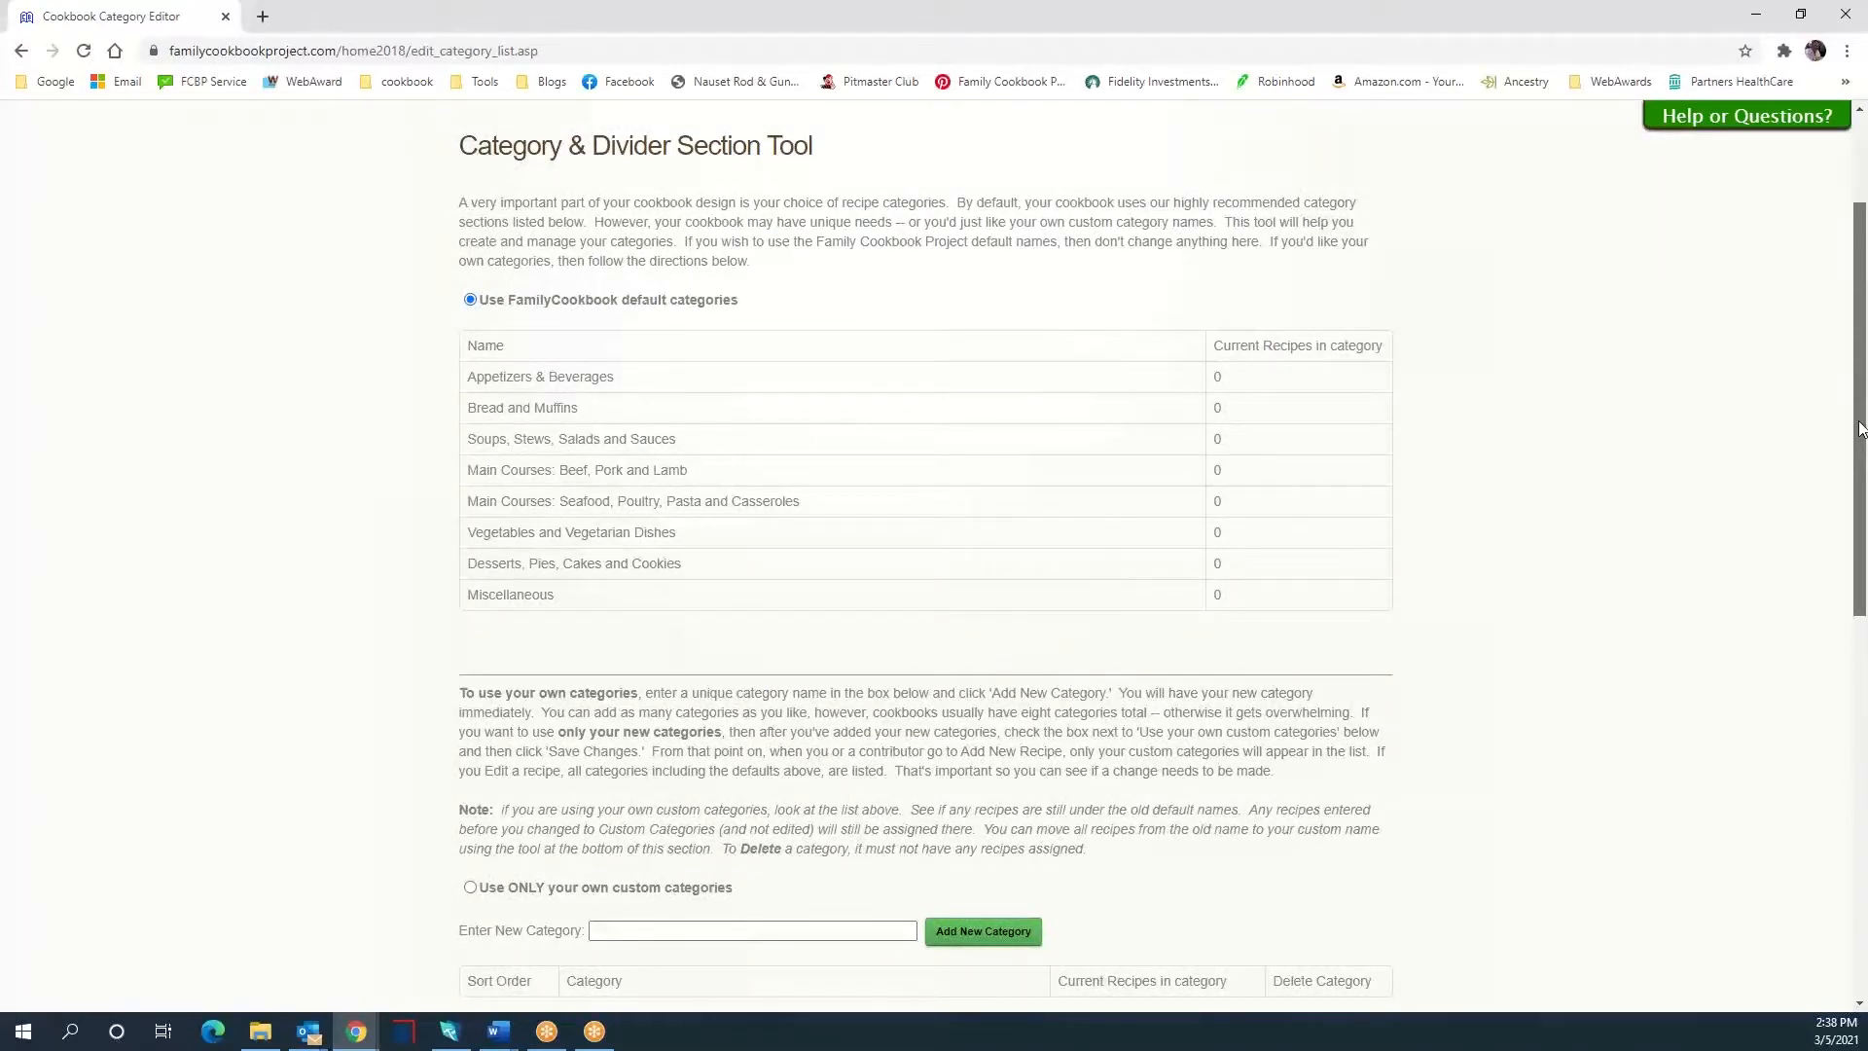
drag(1860, 428, 1860, 613)
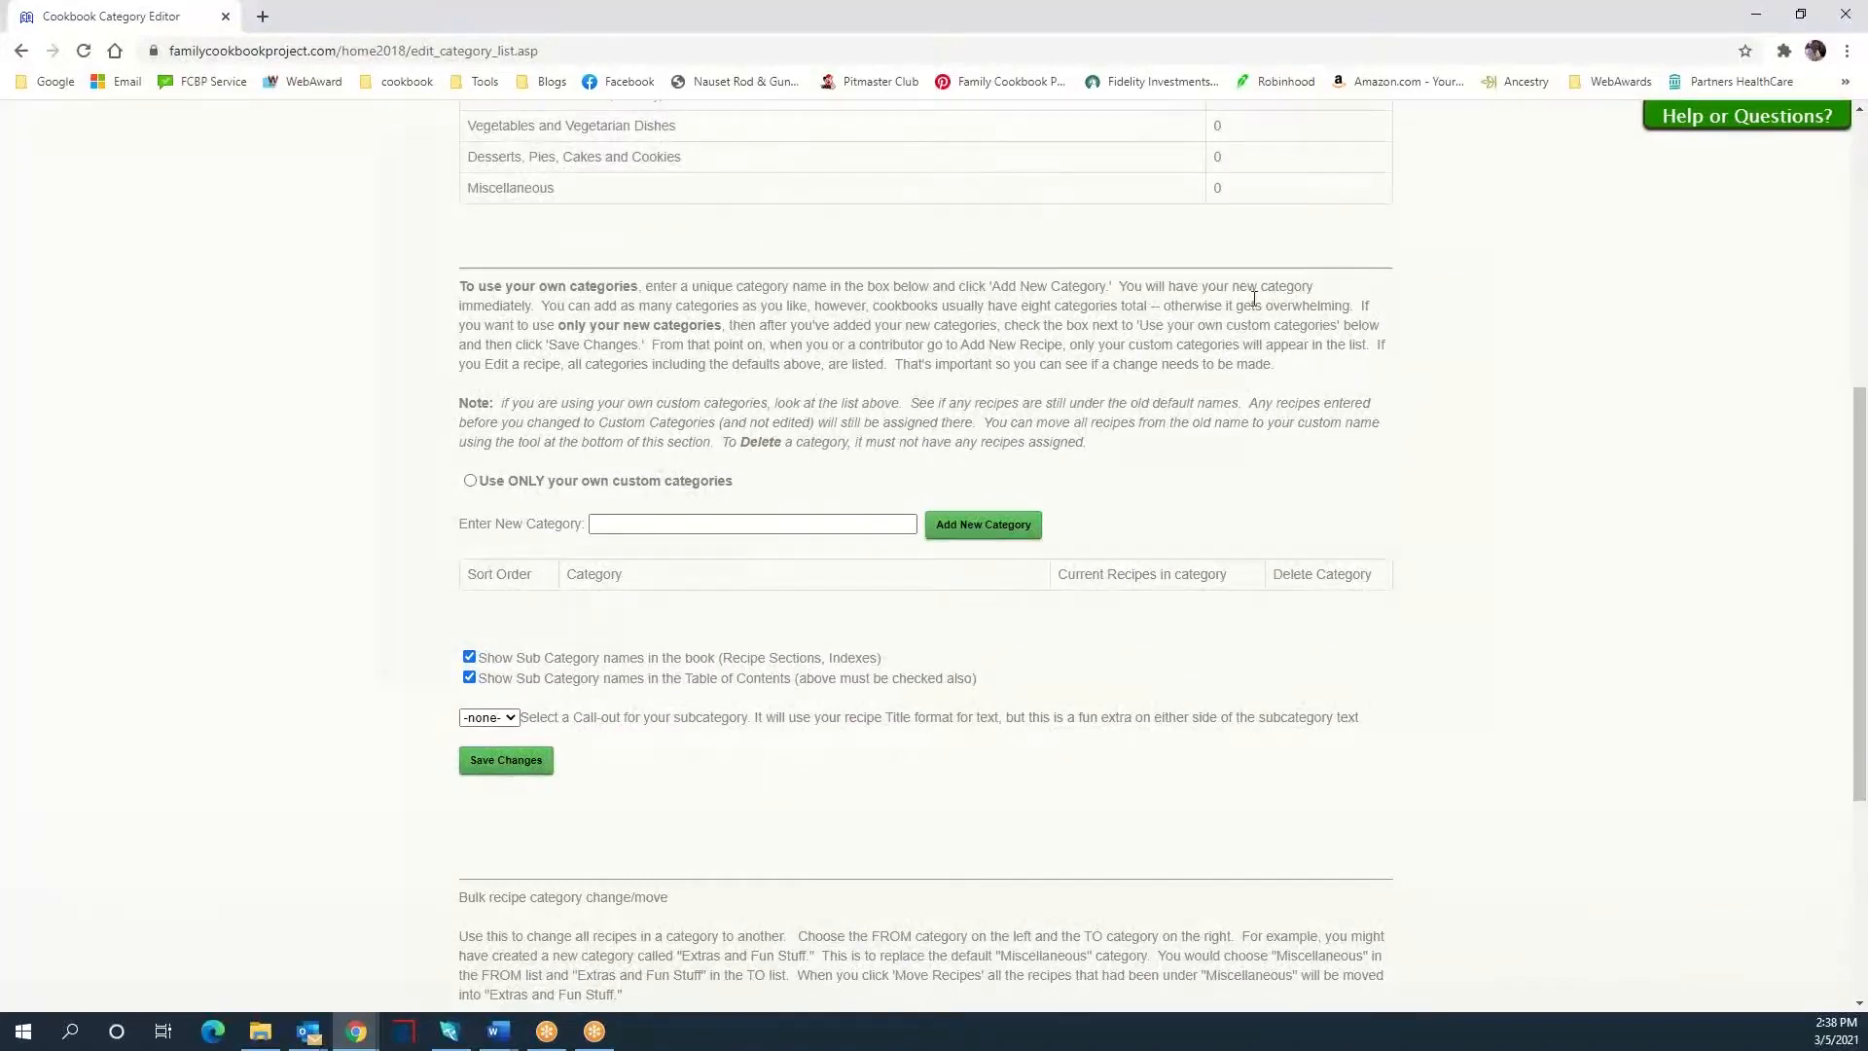
click(688, 523)
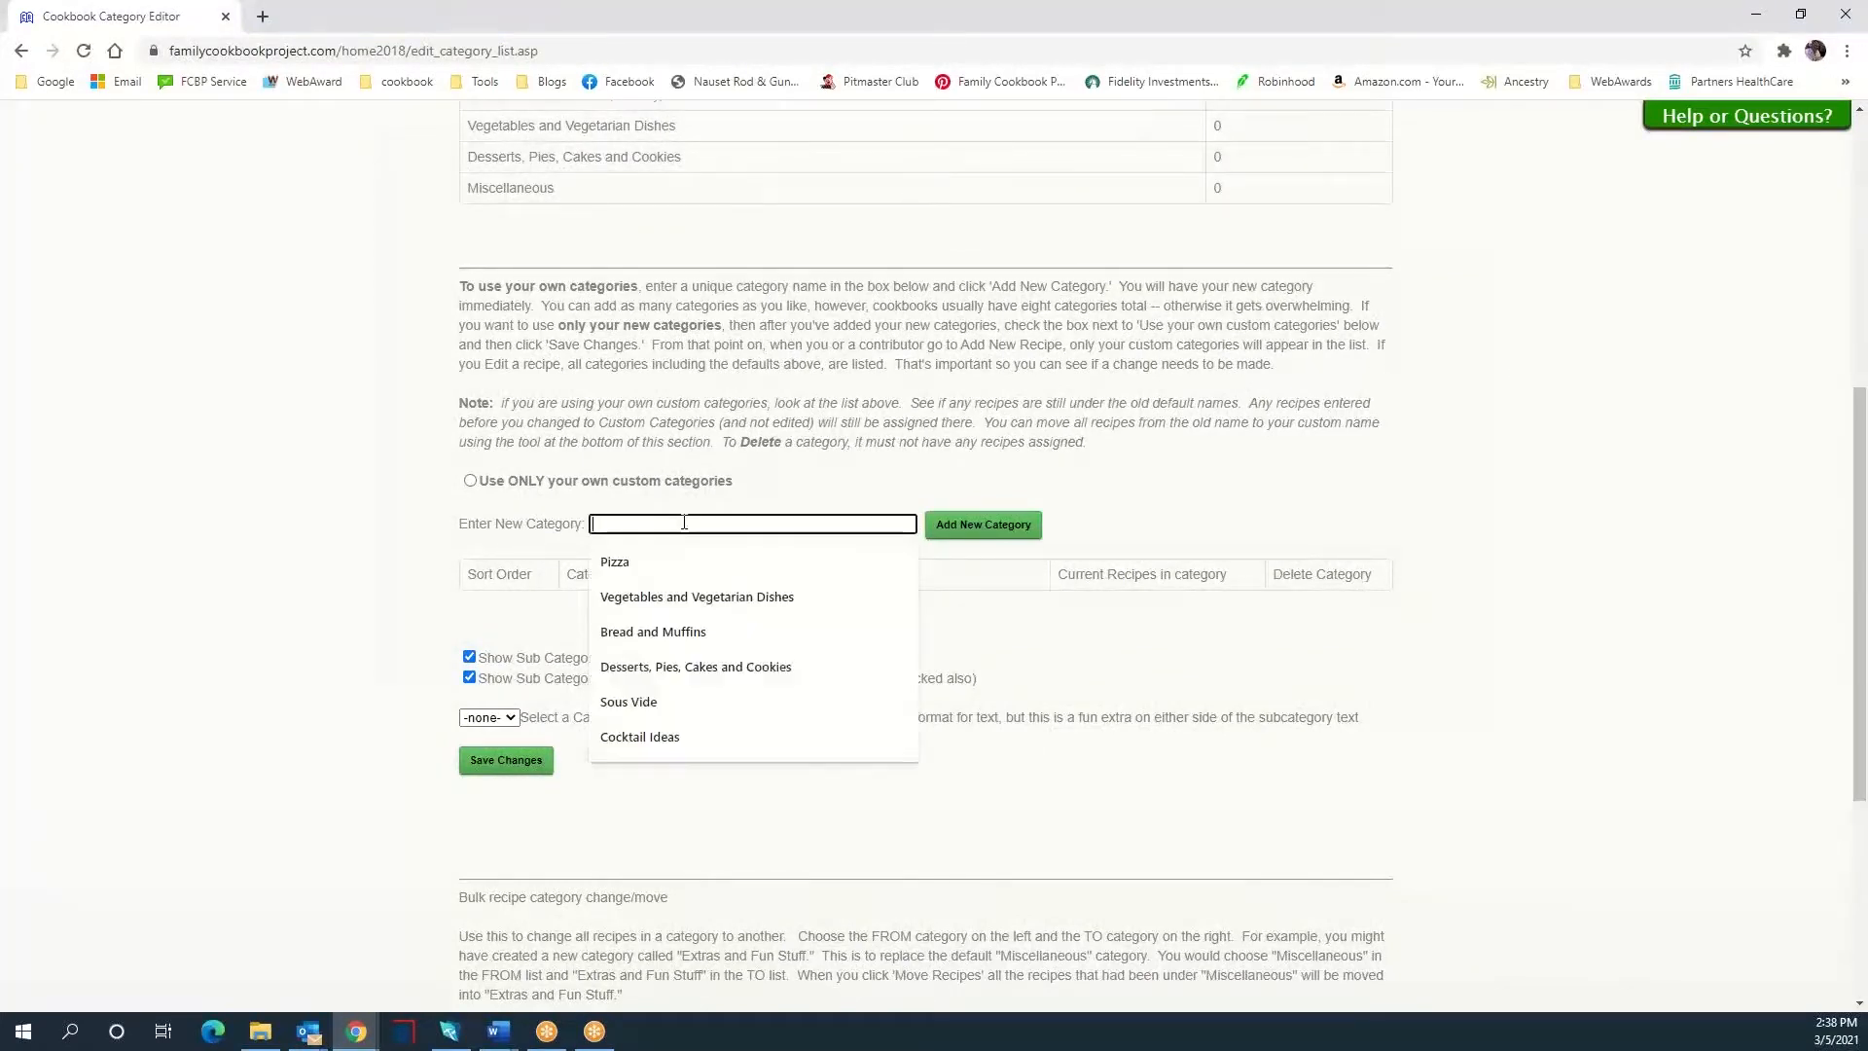
click(603, 565)
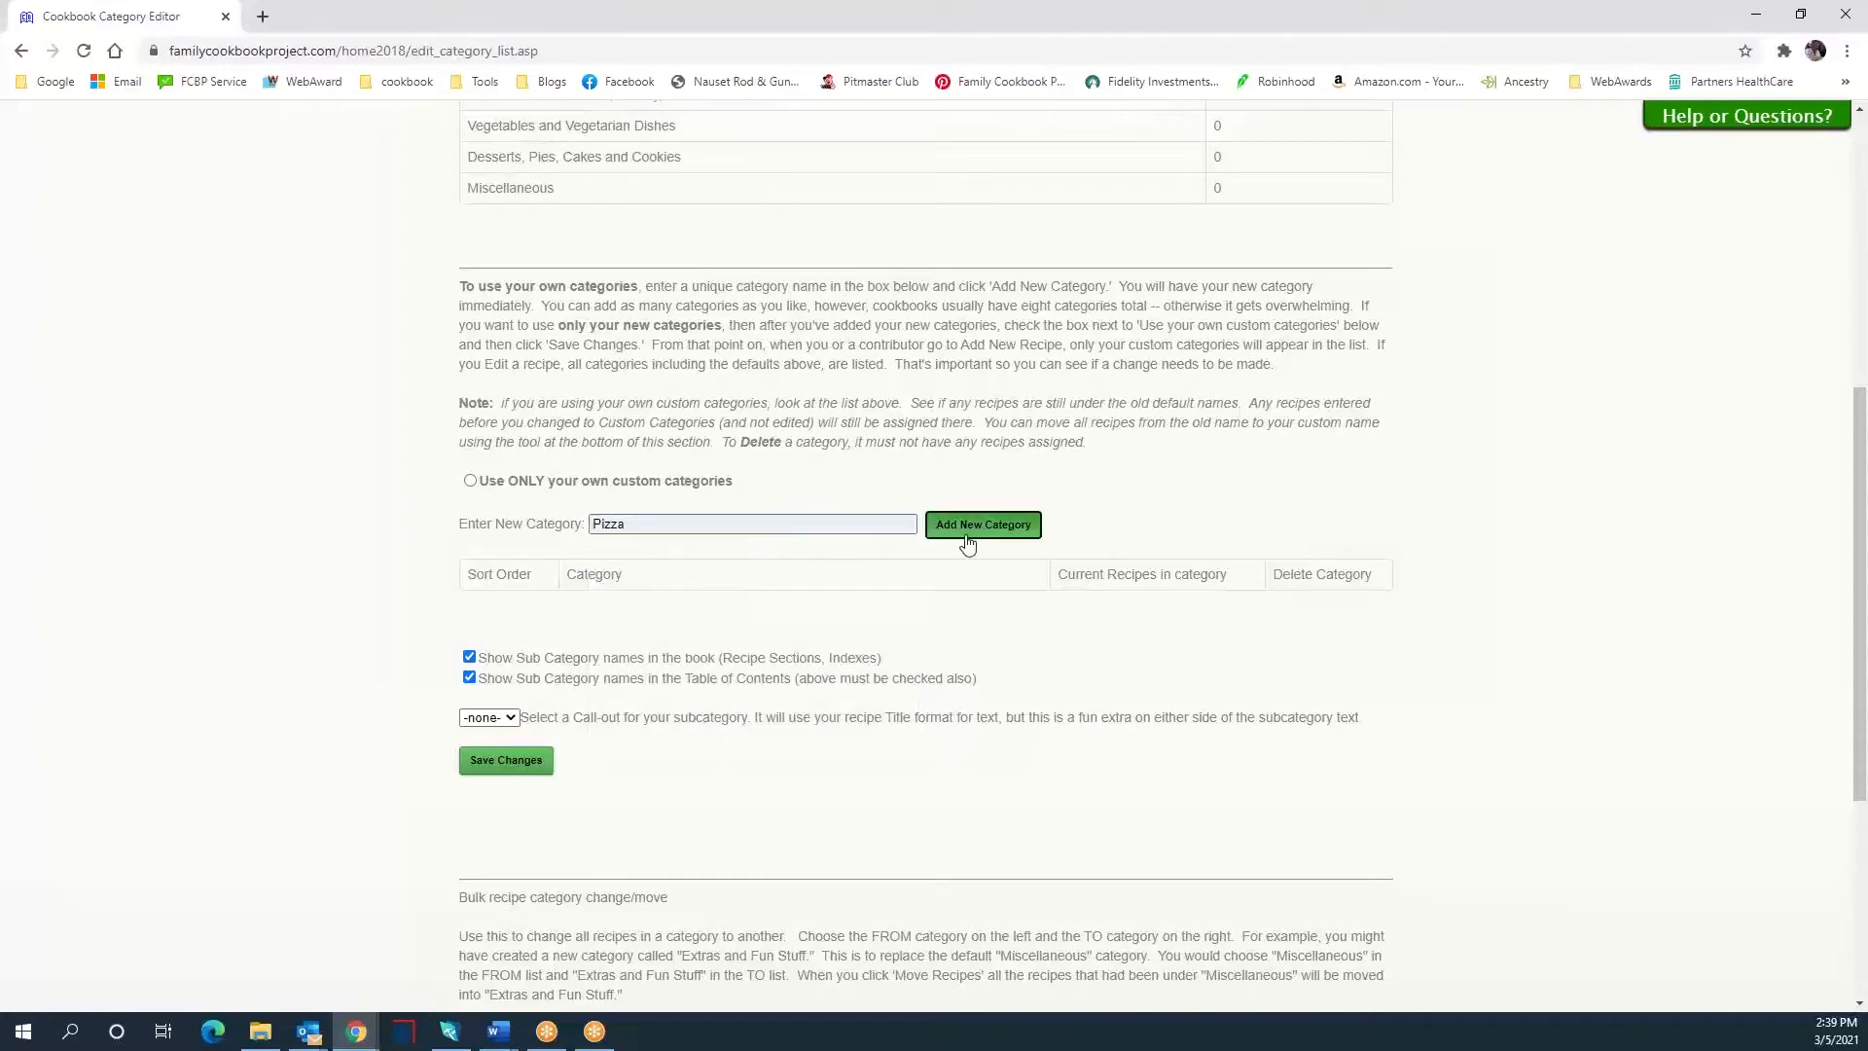
click(1002, 538)
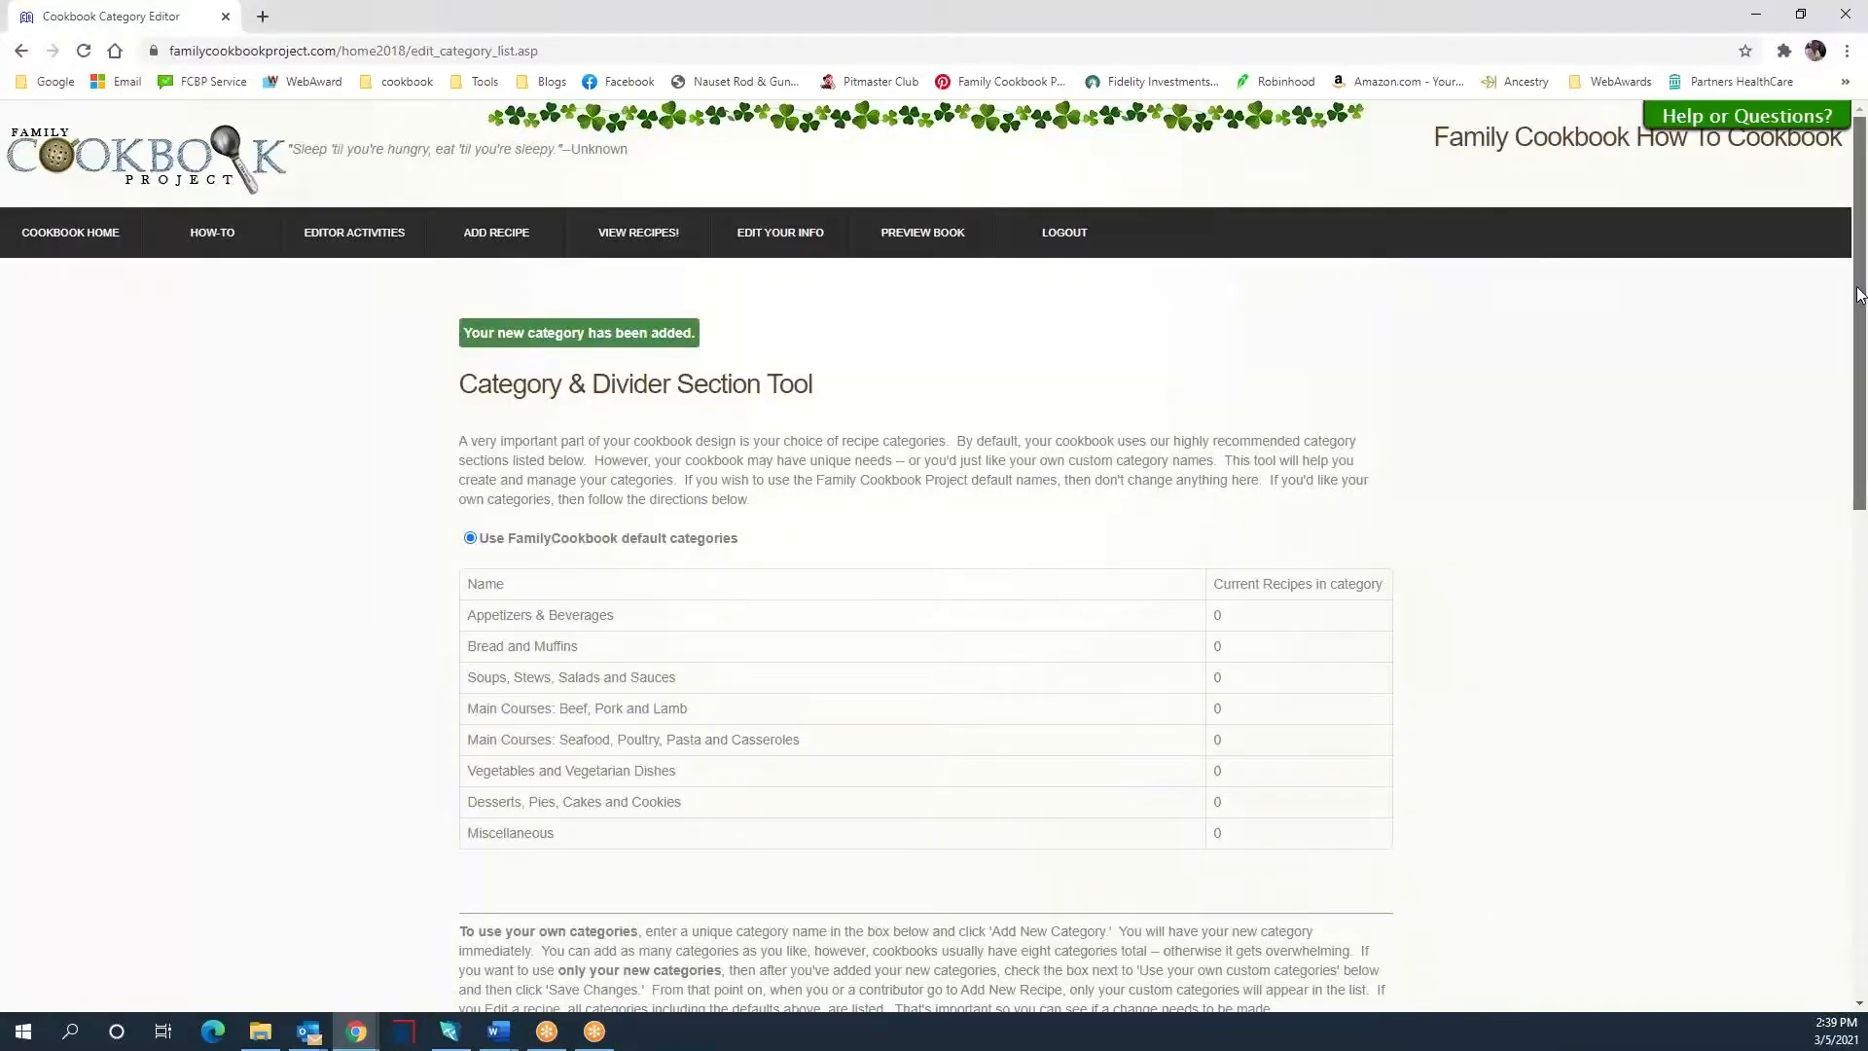
- Check the Pizza category in the custom list and in the Recipe Table of Contents, and return to the category tool
drag(1860, 297, 1863, 578)
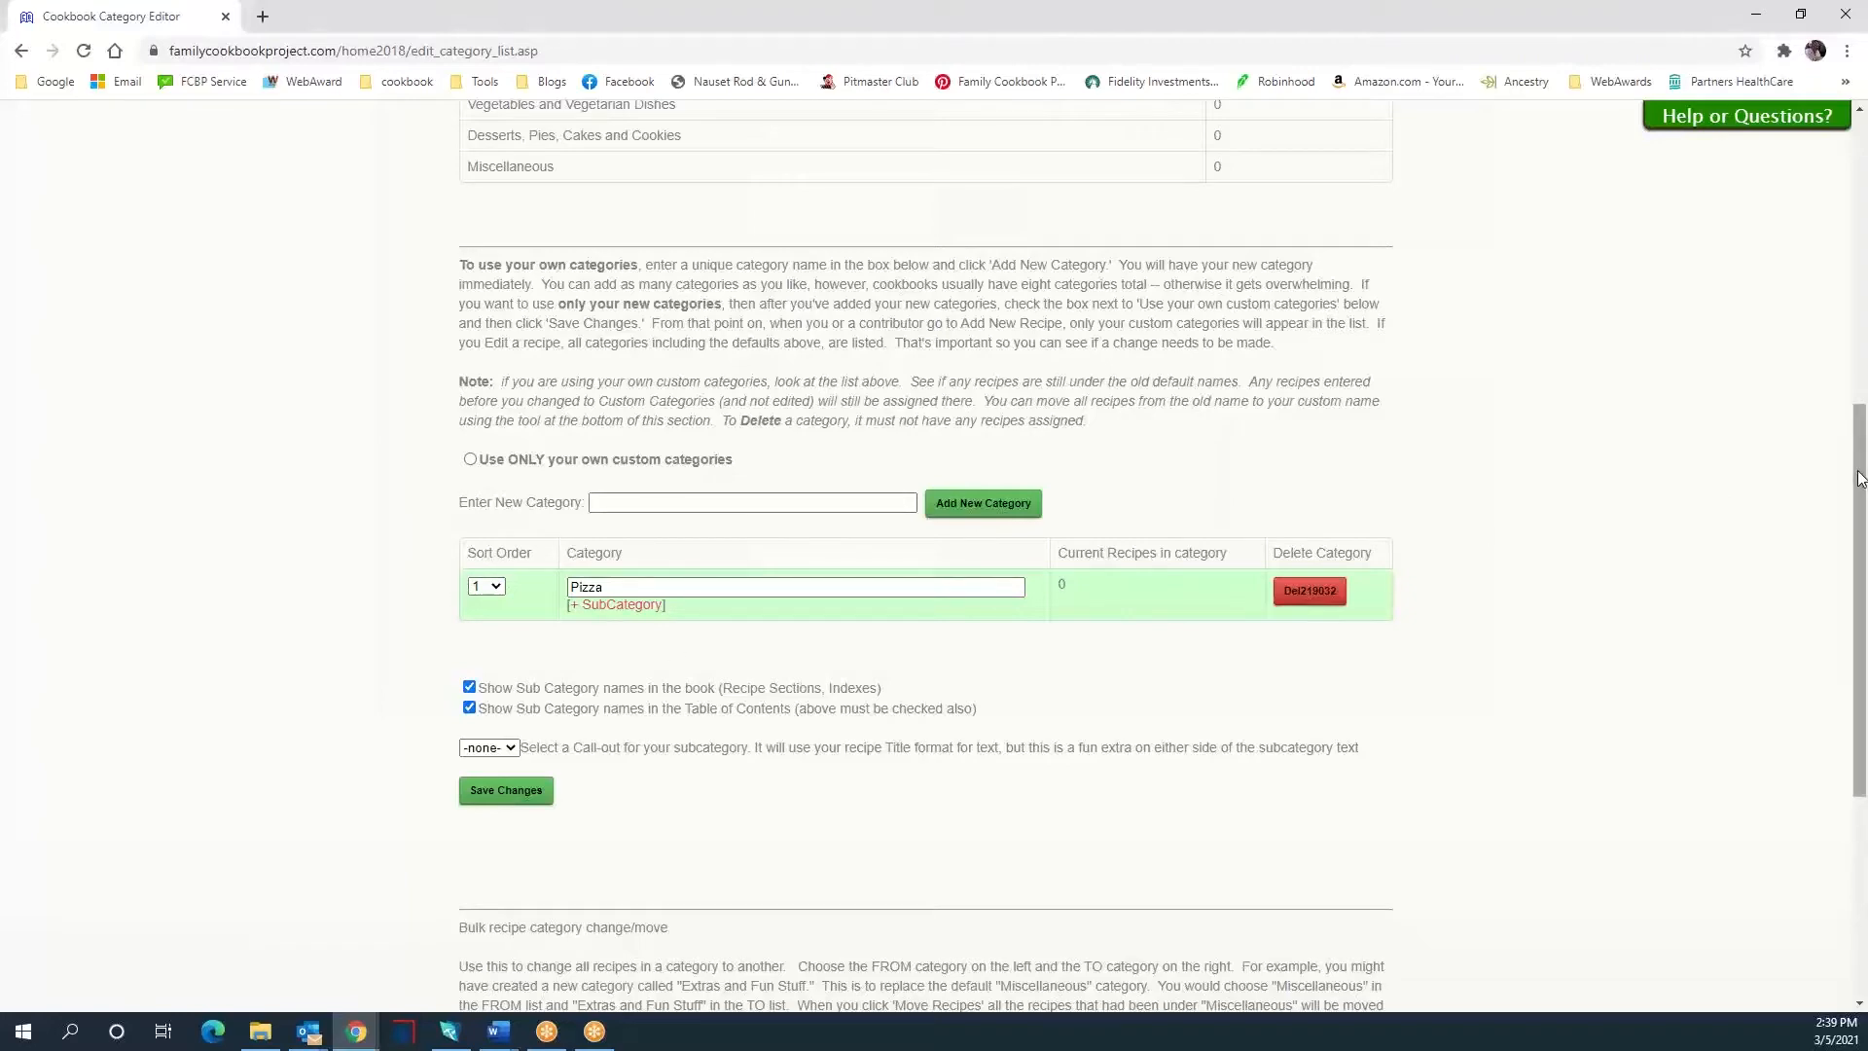
drag(1858, 472, 1849, 205)
mouse_move(637, 192)
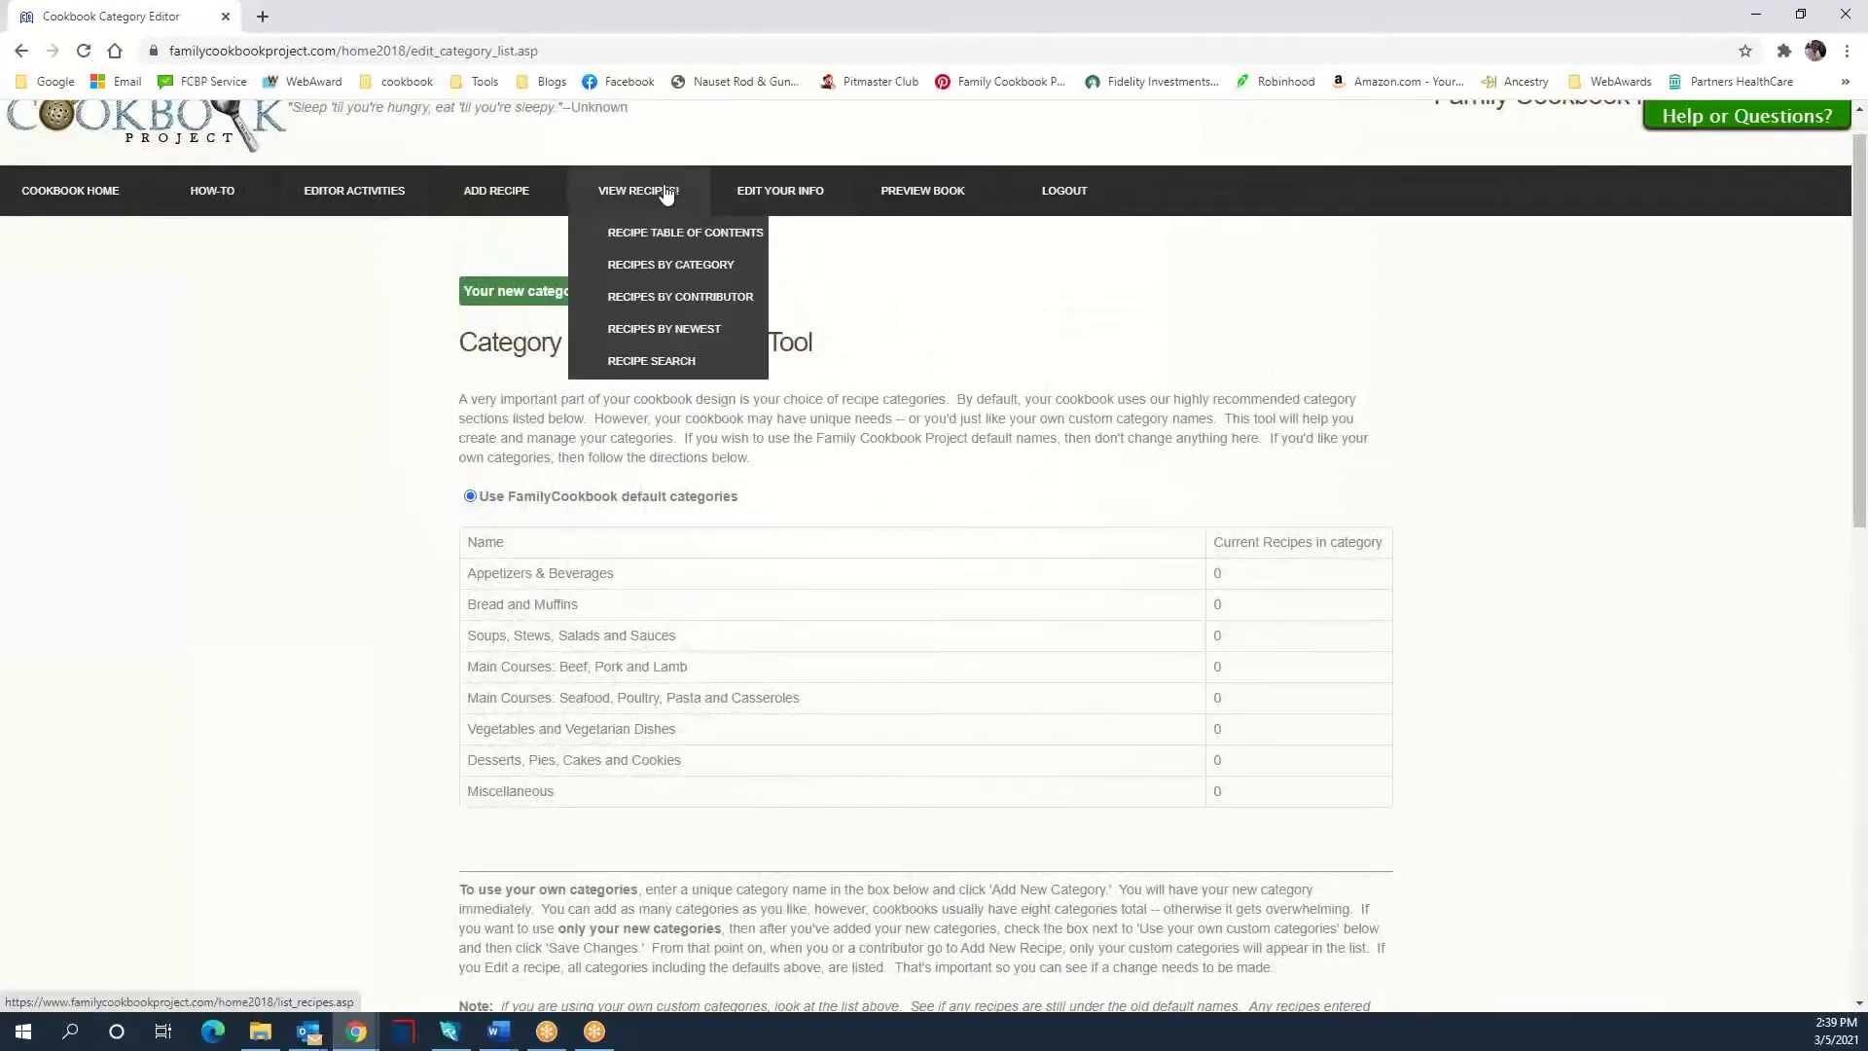
click(639, 233)
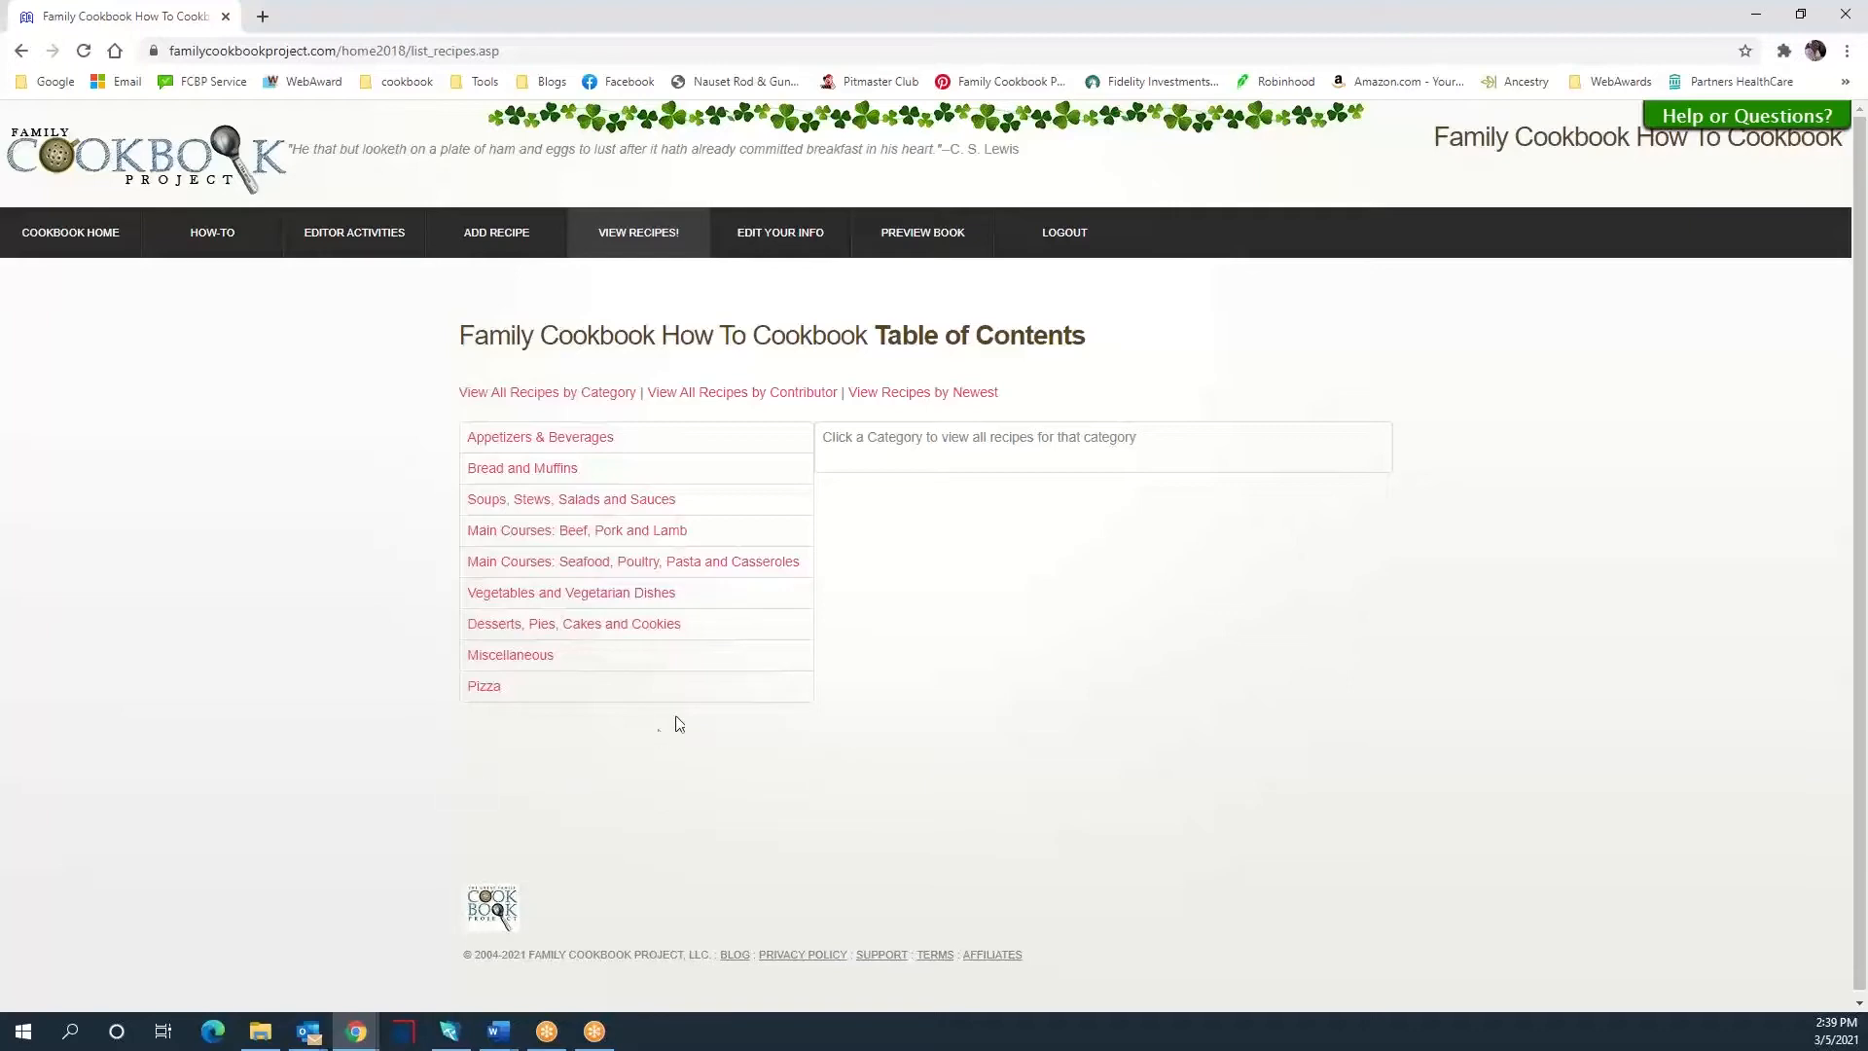
click(21, 51)
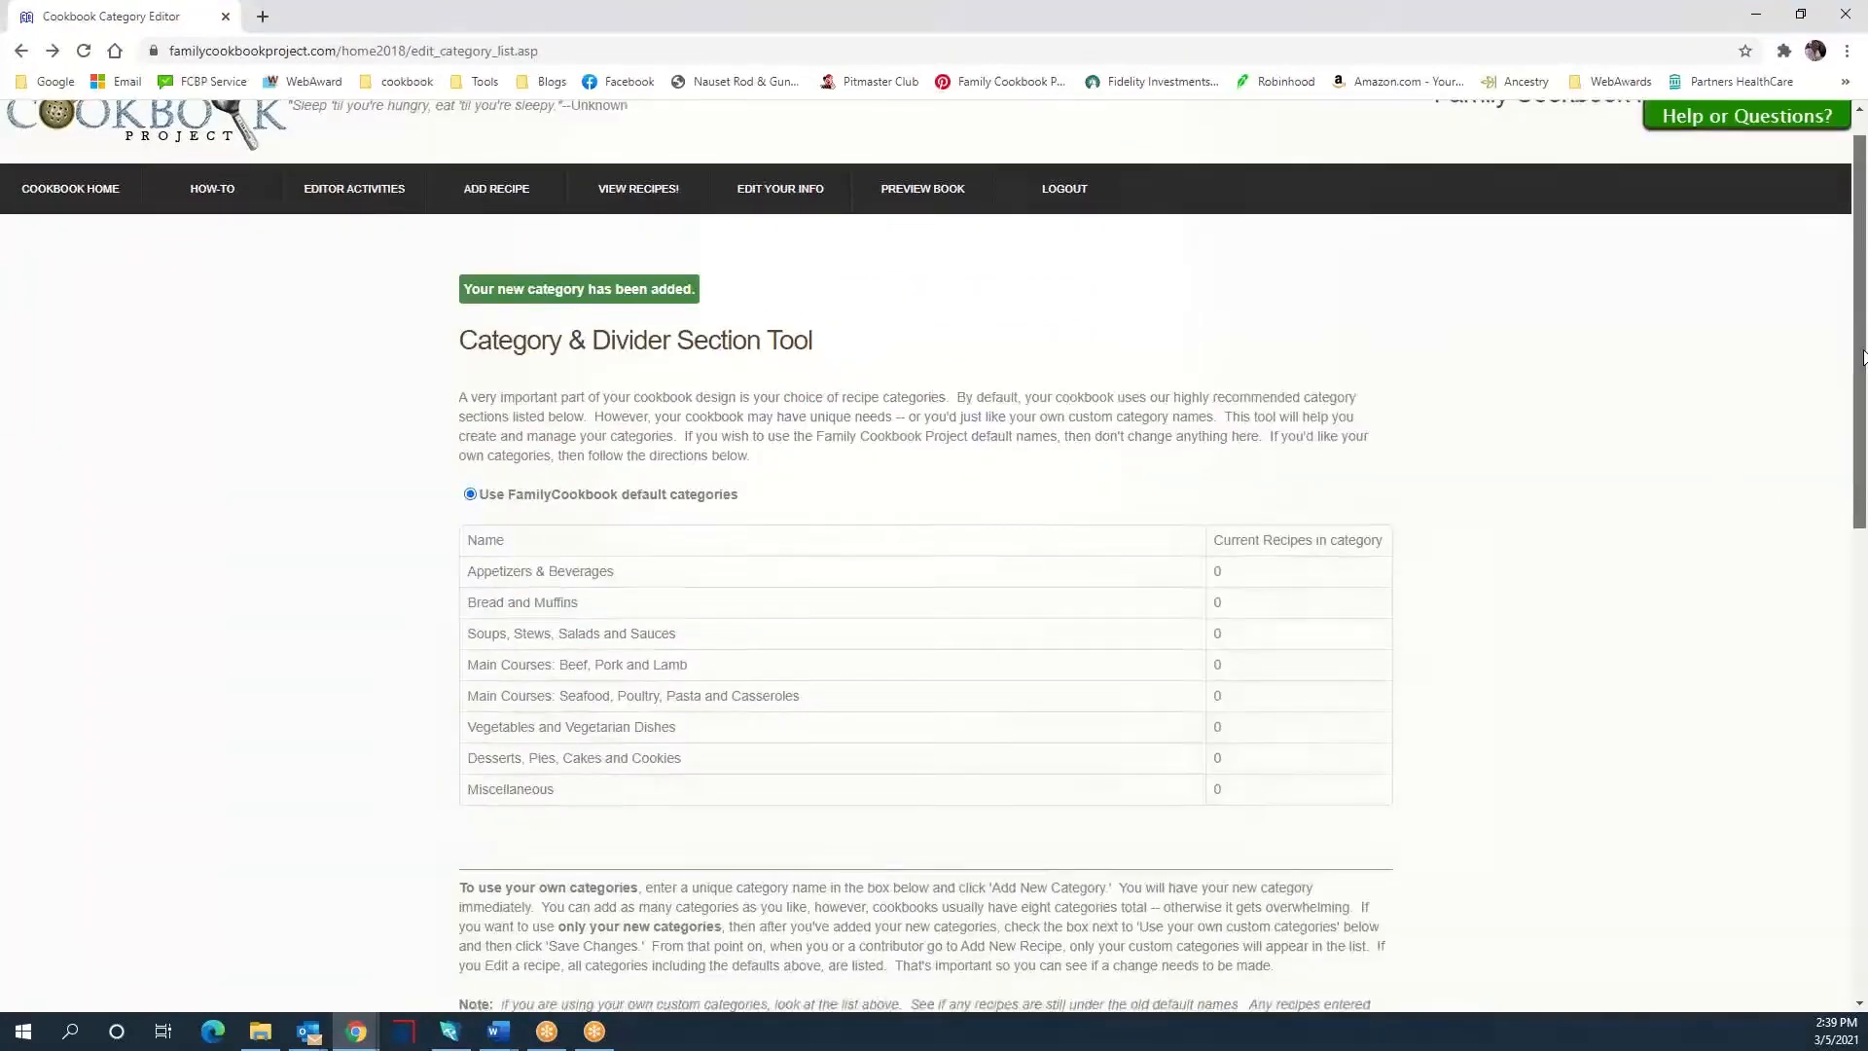
- Set the cookbook to use only its own custom categories and save the changes
drag(1864, 358, 1864, 687)
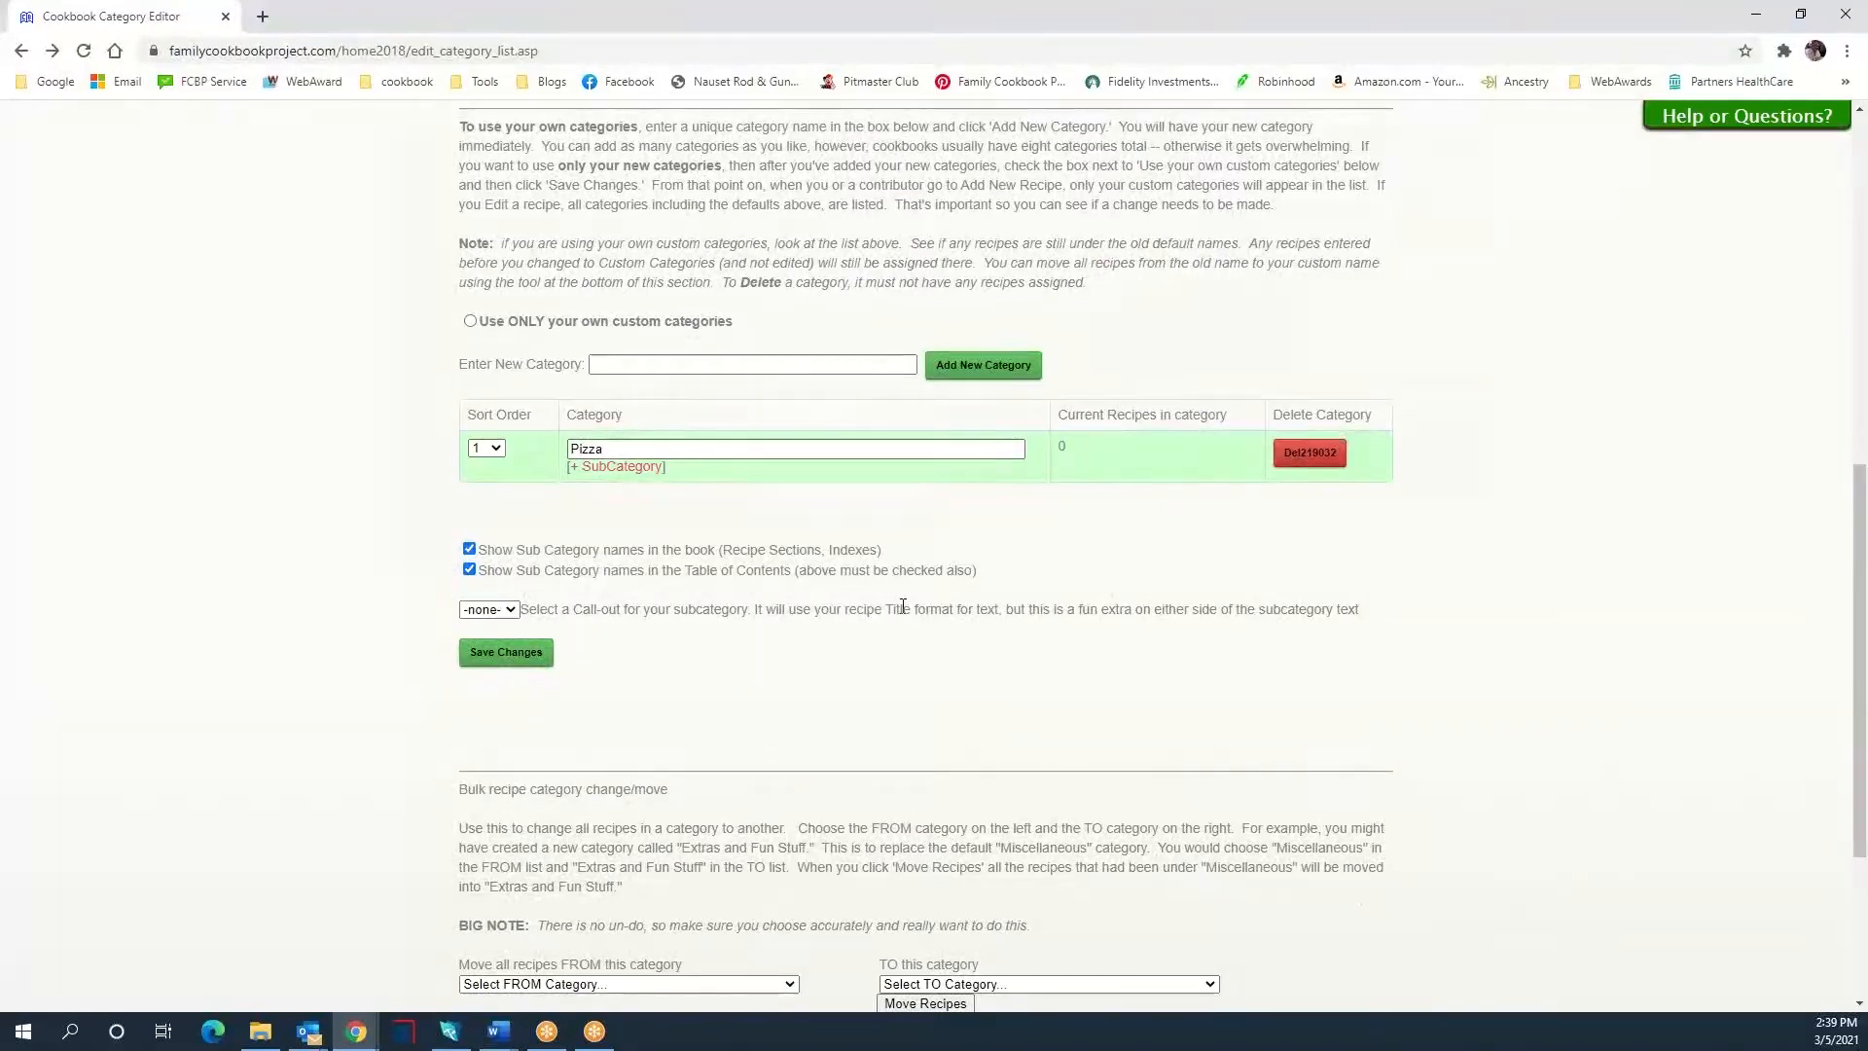
click(469, 322)
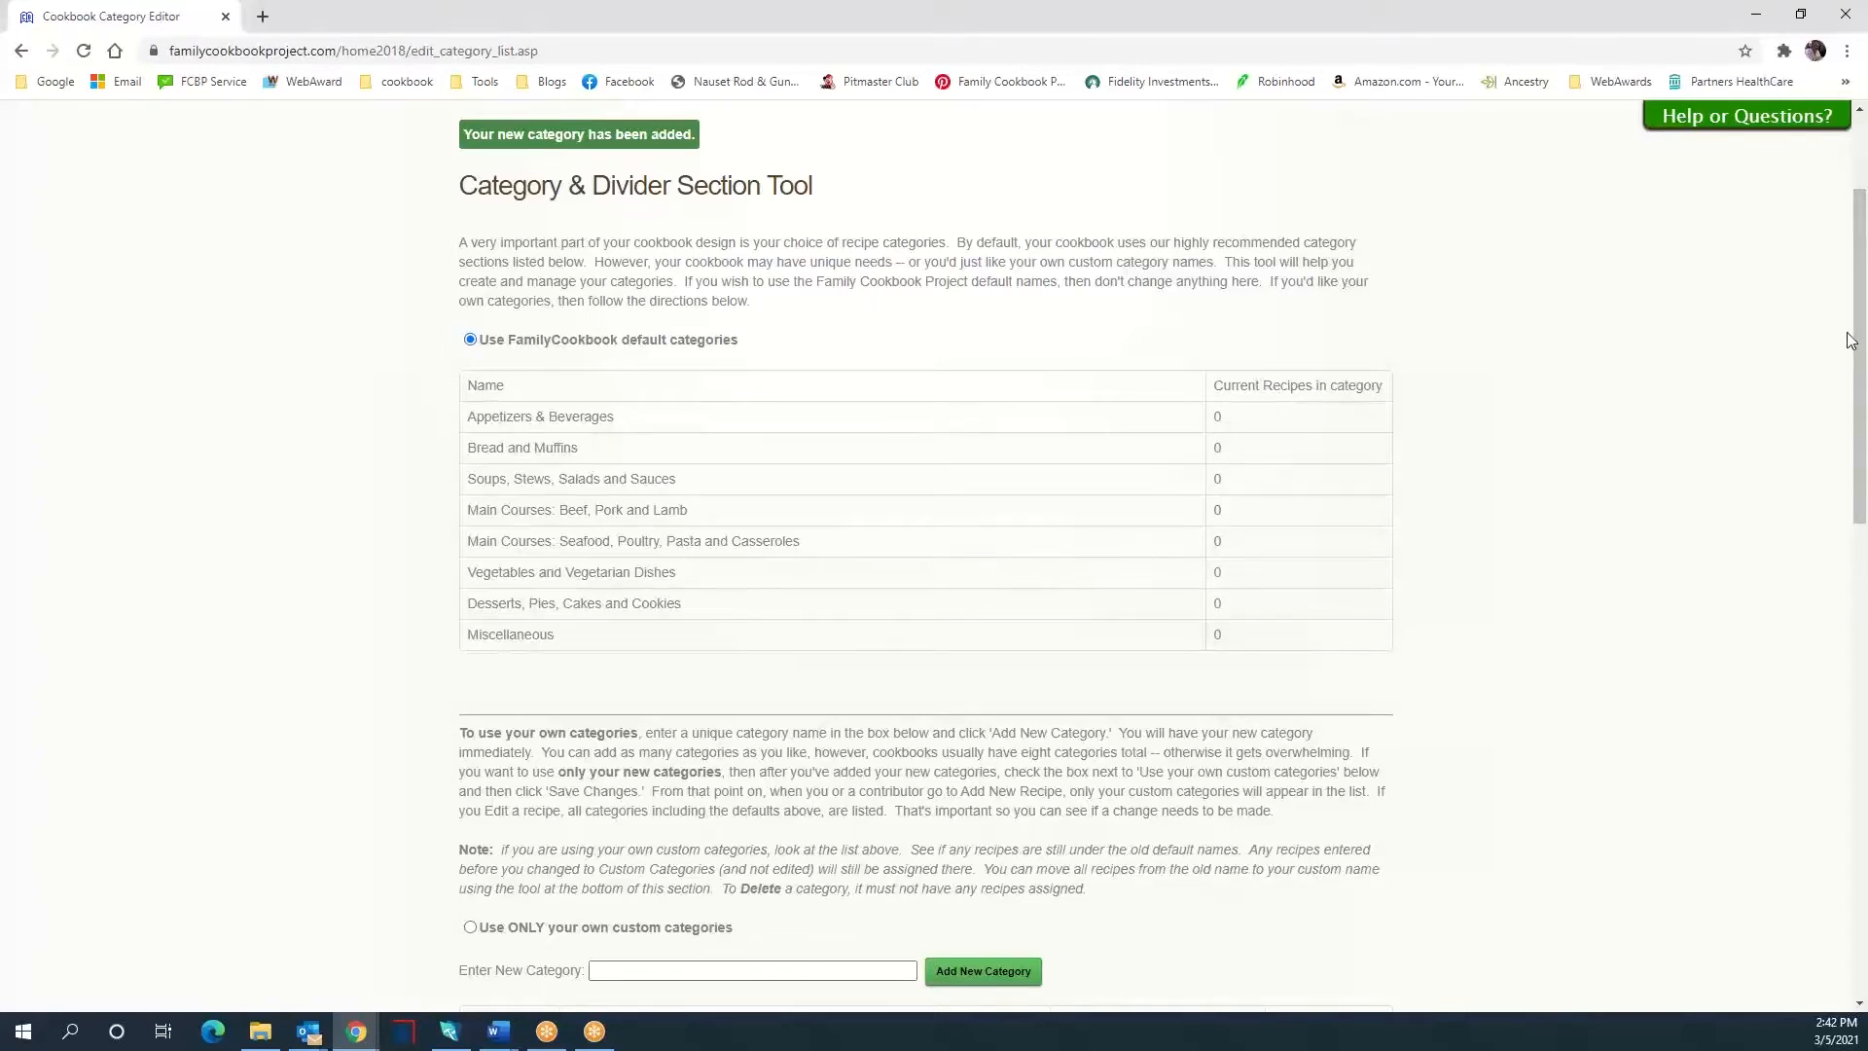
drag(1851, 340, 1861, 550)
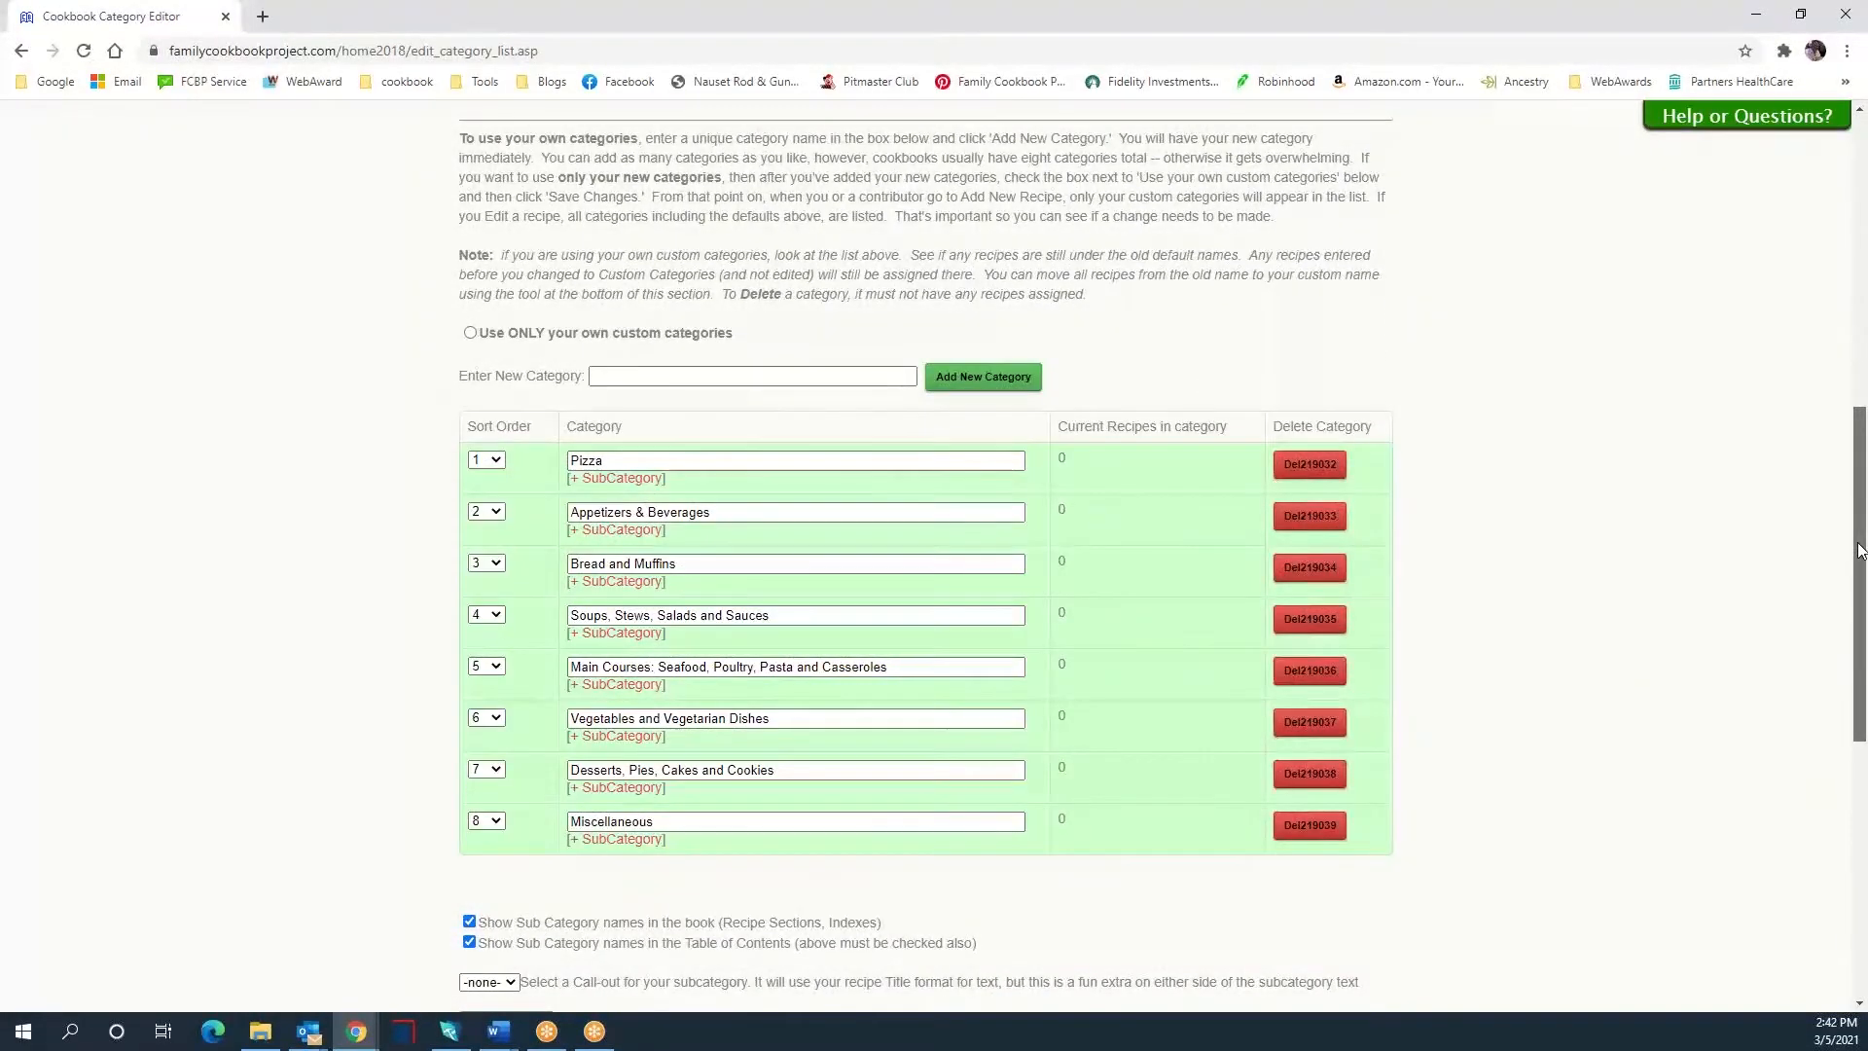
scroll(1810, 458, up, 6)
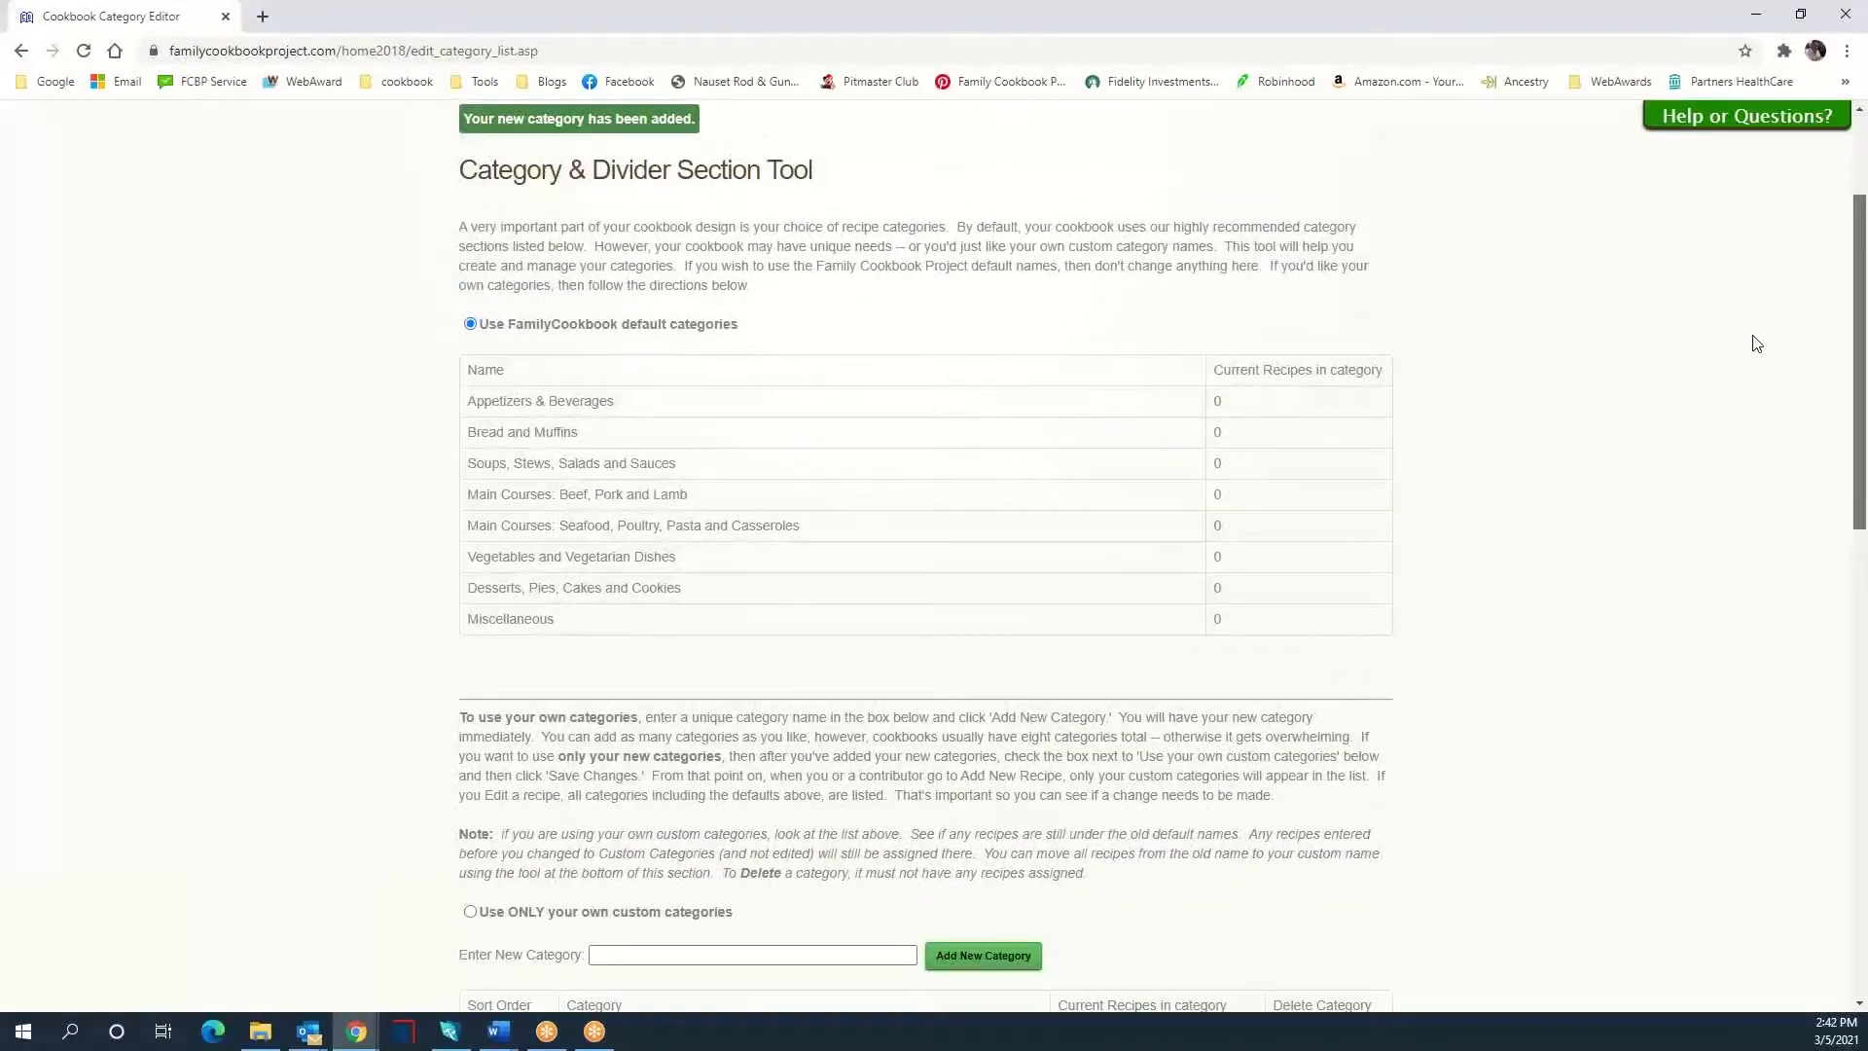
scroll(1756, 344, down, 6)
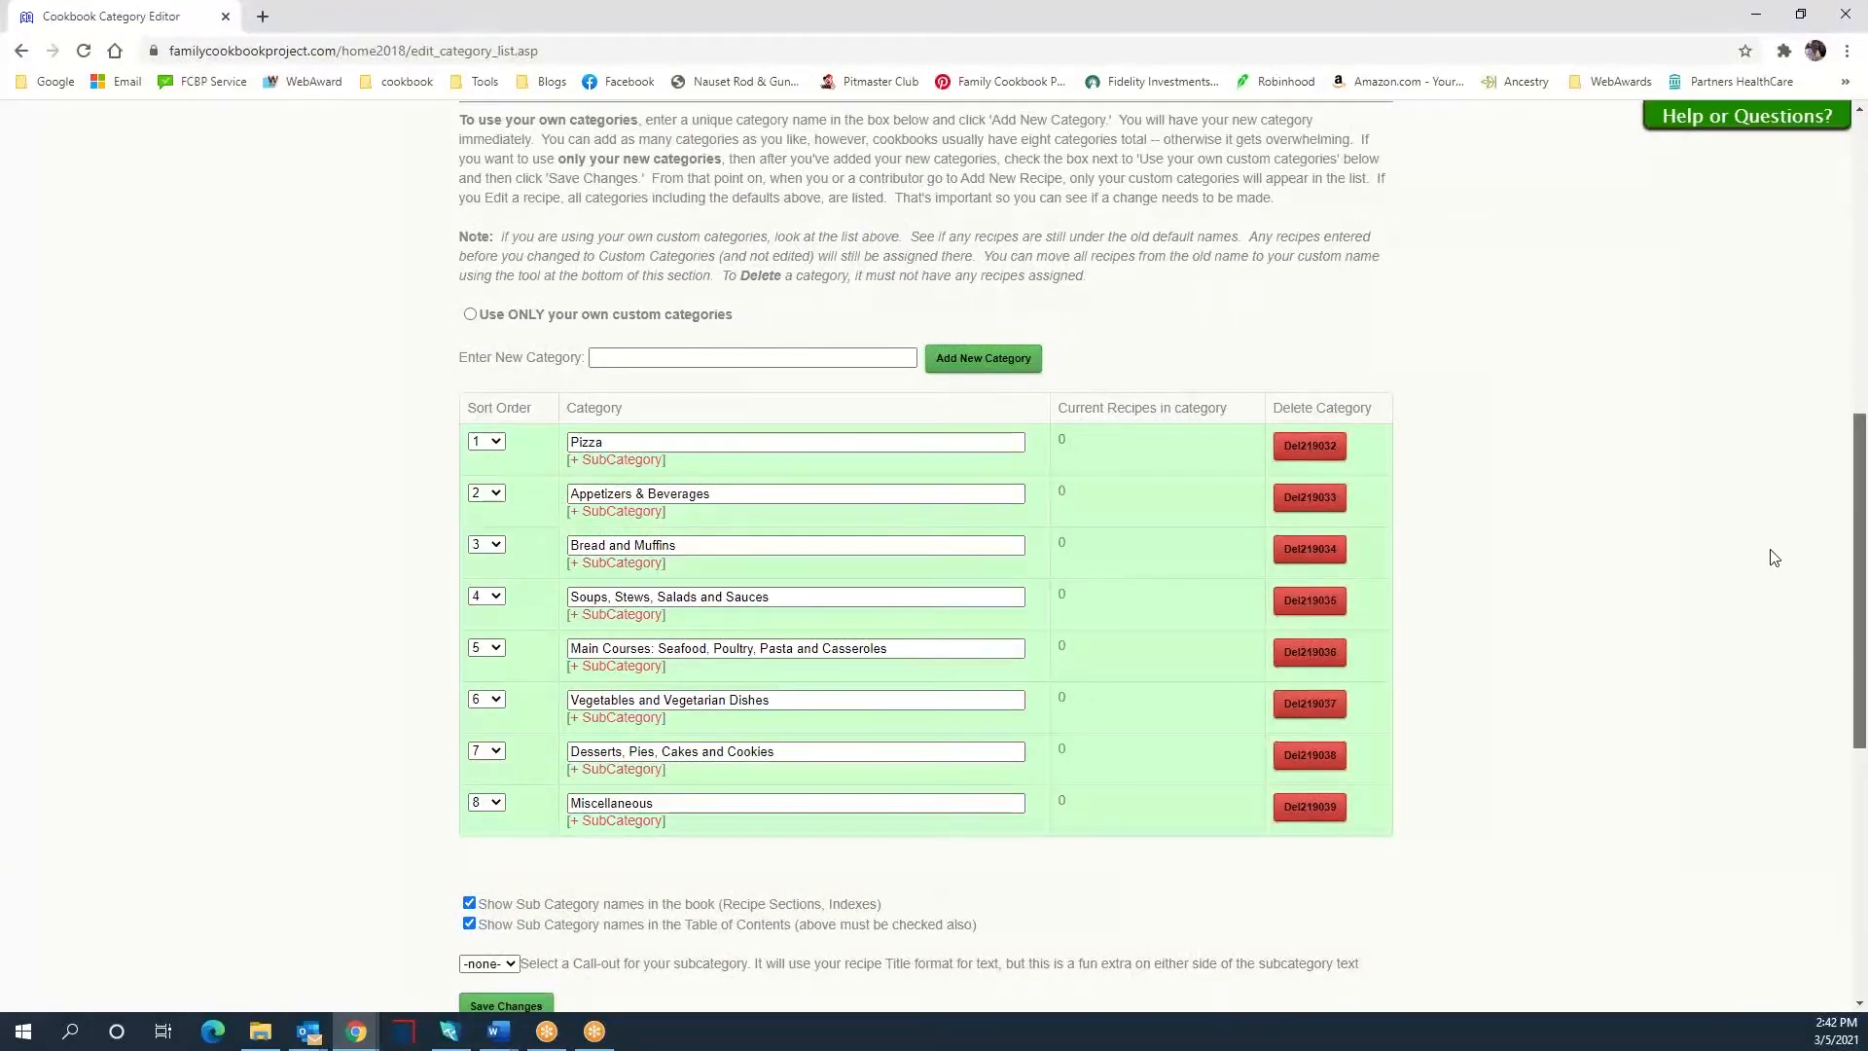
scroll(1759, 530, up, 5)
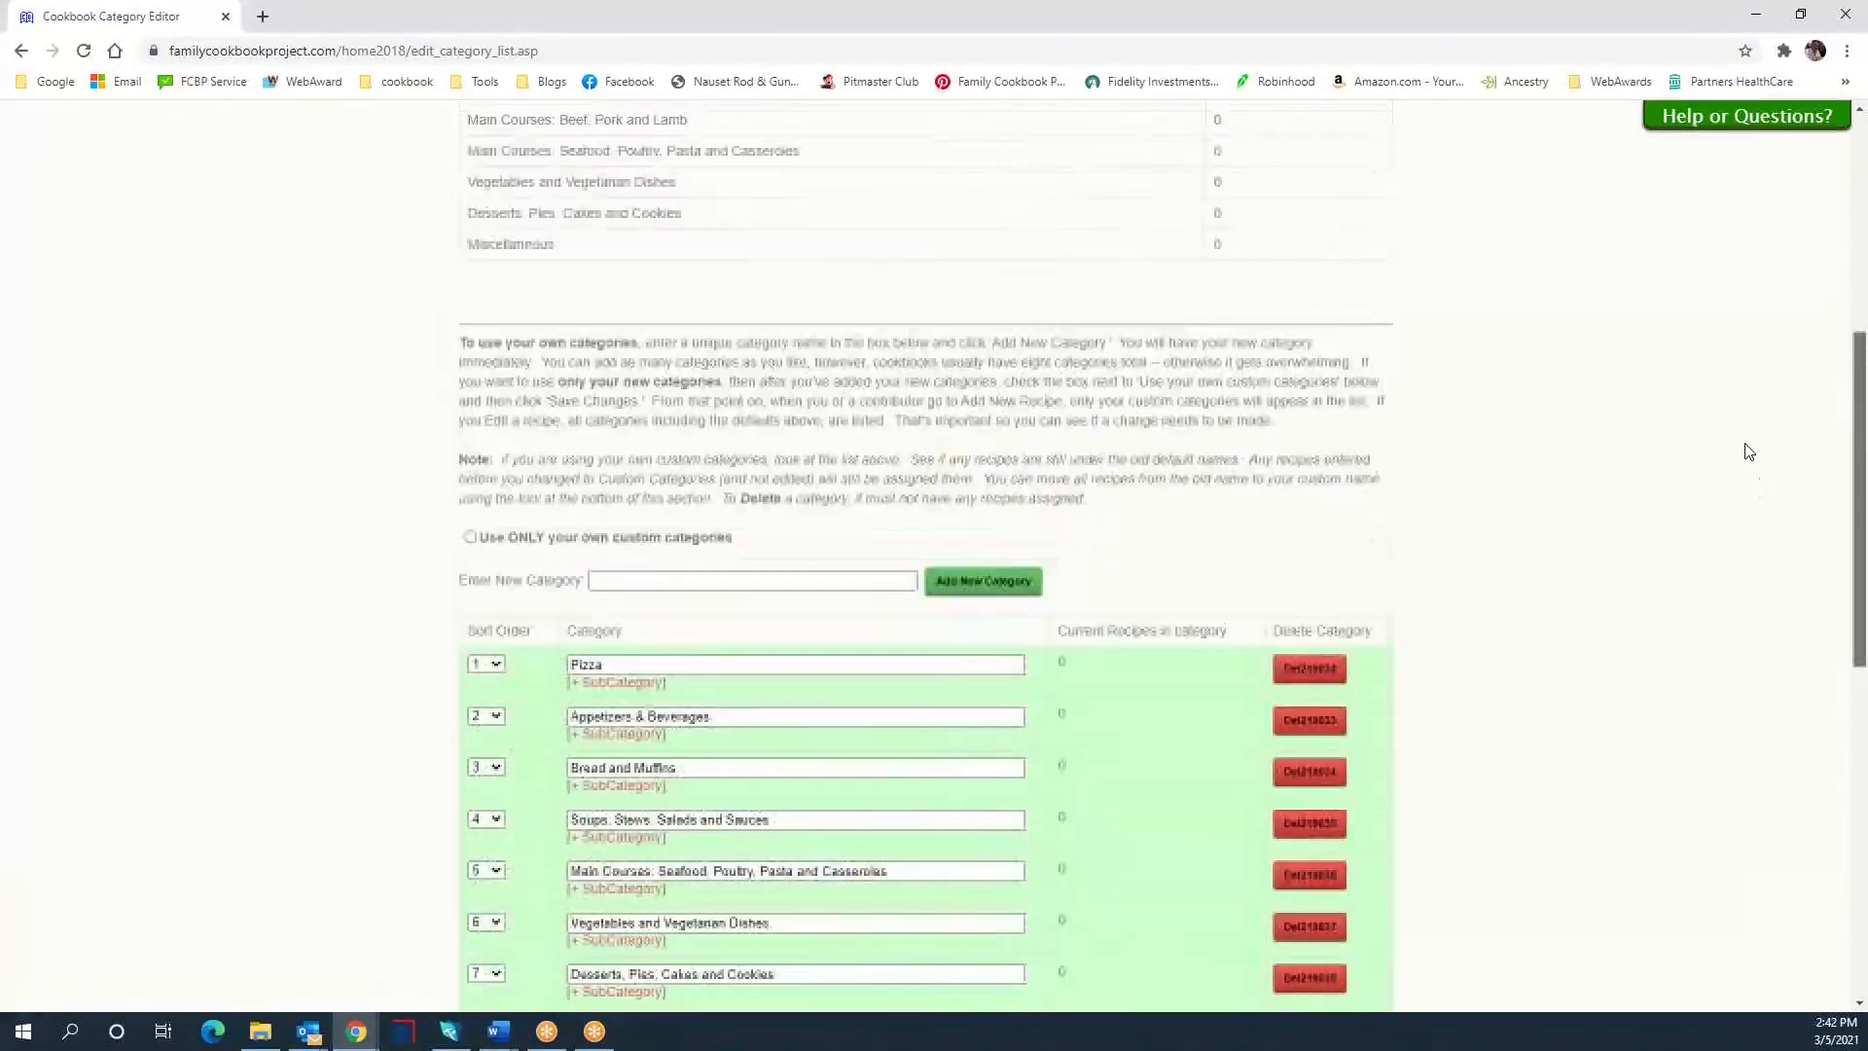
scroll(1751, 466, down, 5)
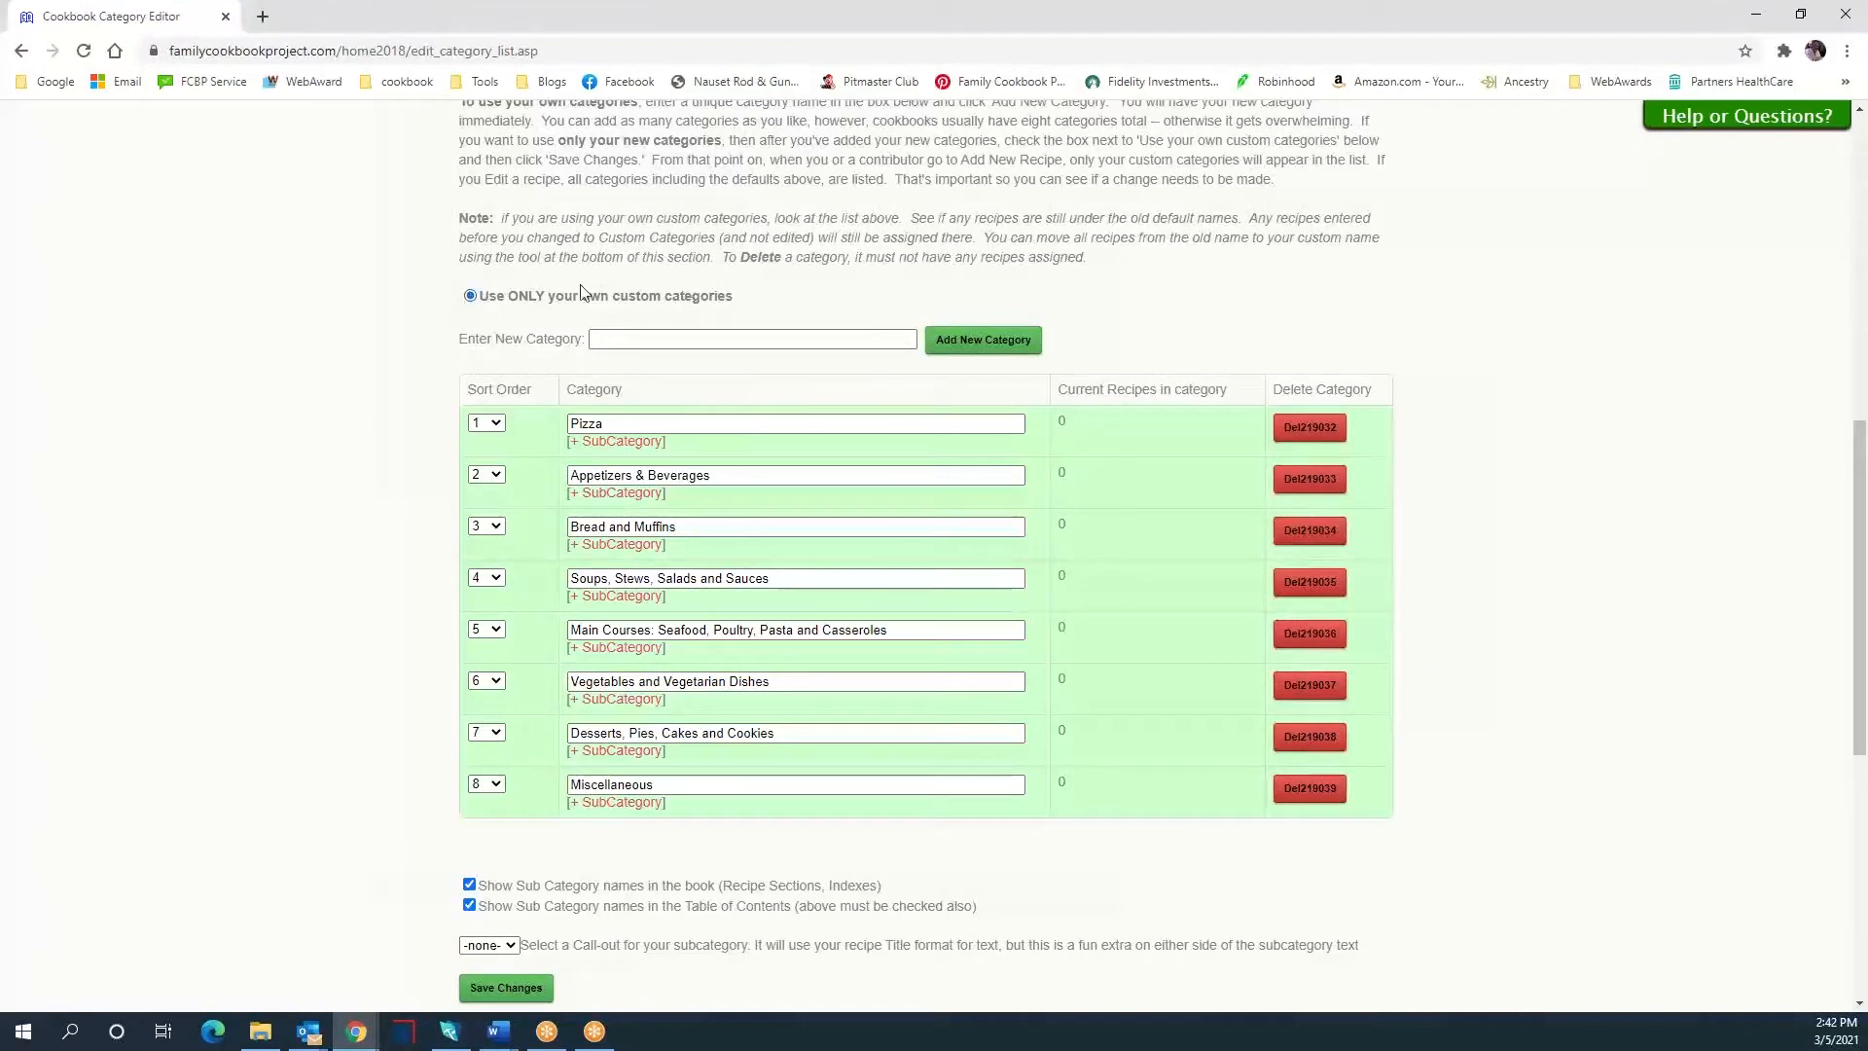
click(505, 987)
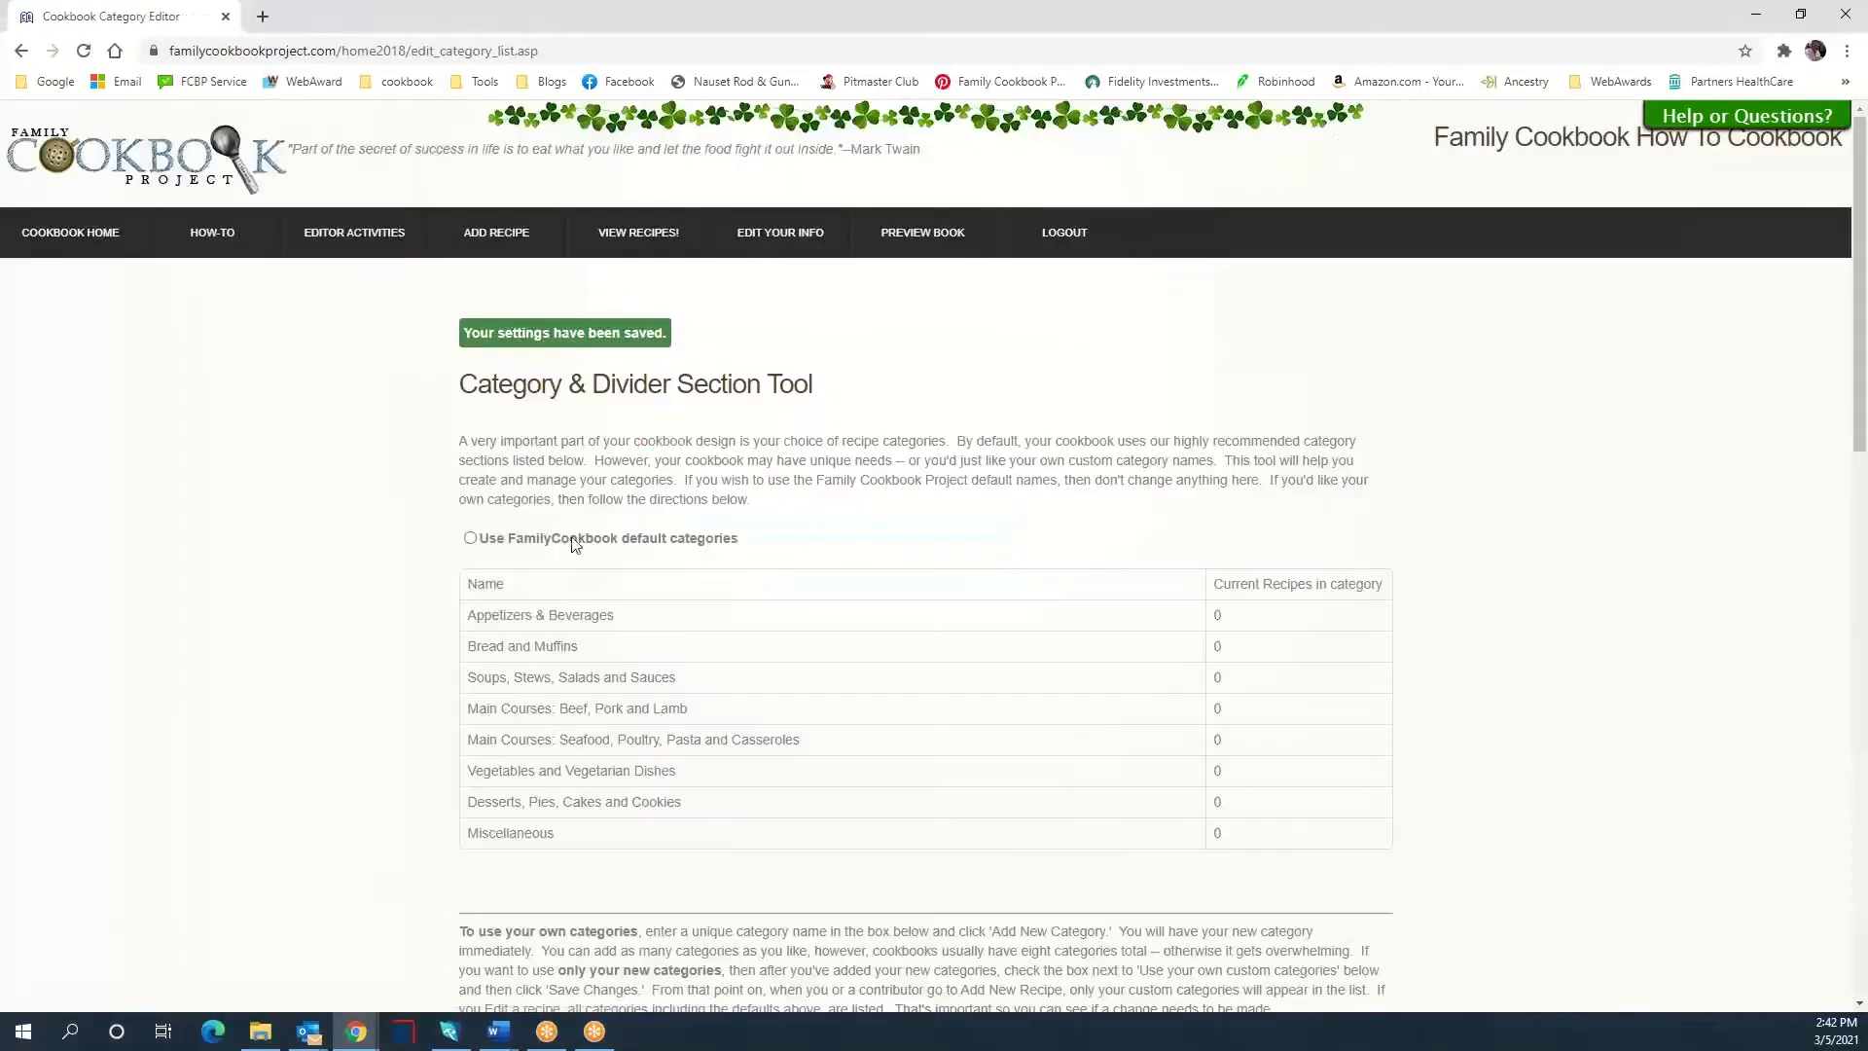
- Review the custom categories' order in the Recipe Table of Contents and go back to the category tool
mouse_move(638, 239)
click(615, 278)
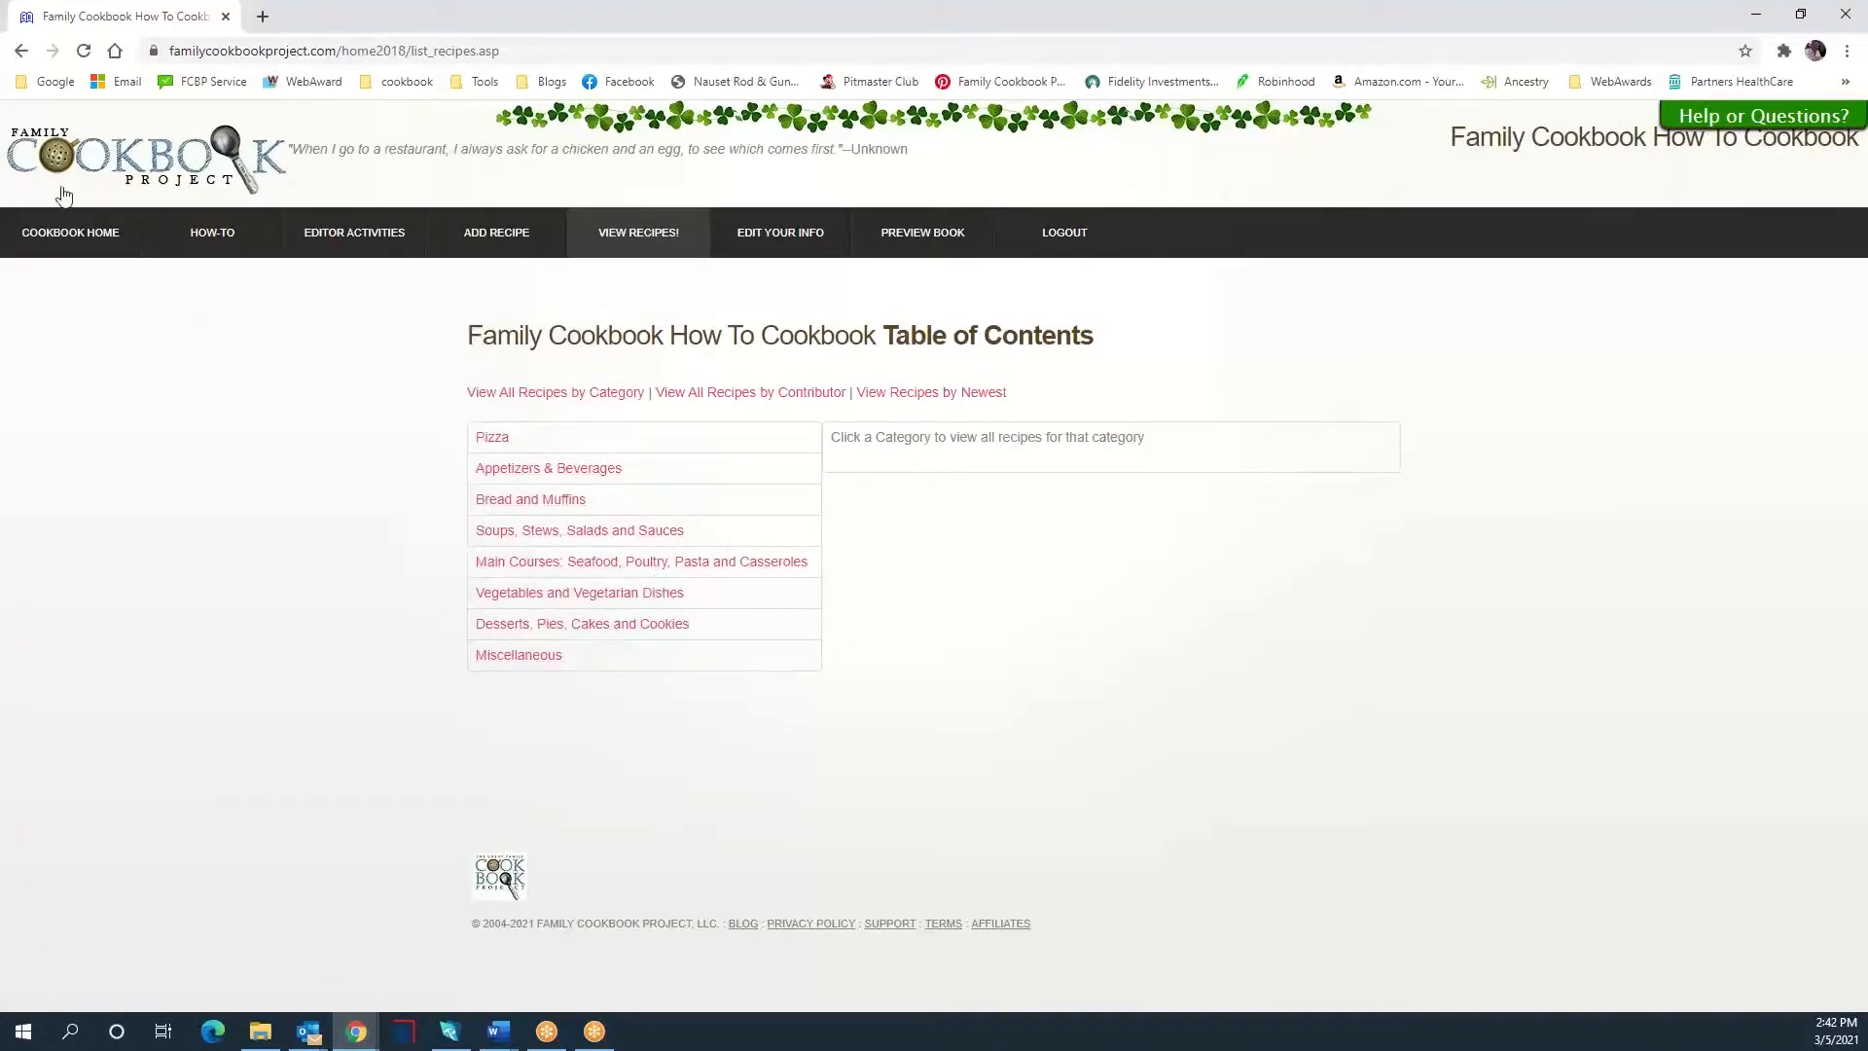
click(19, 52)
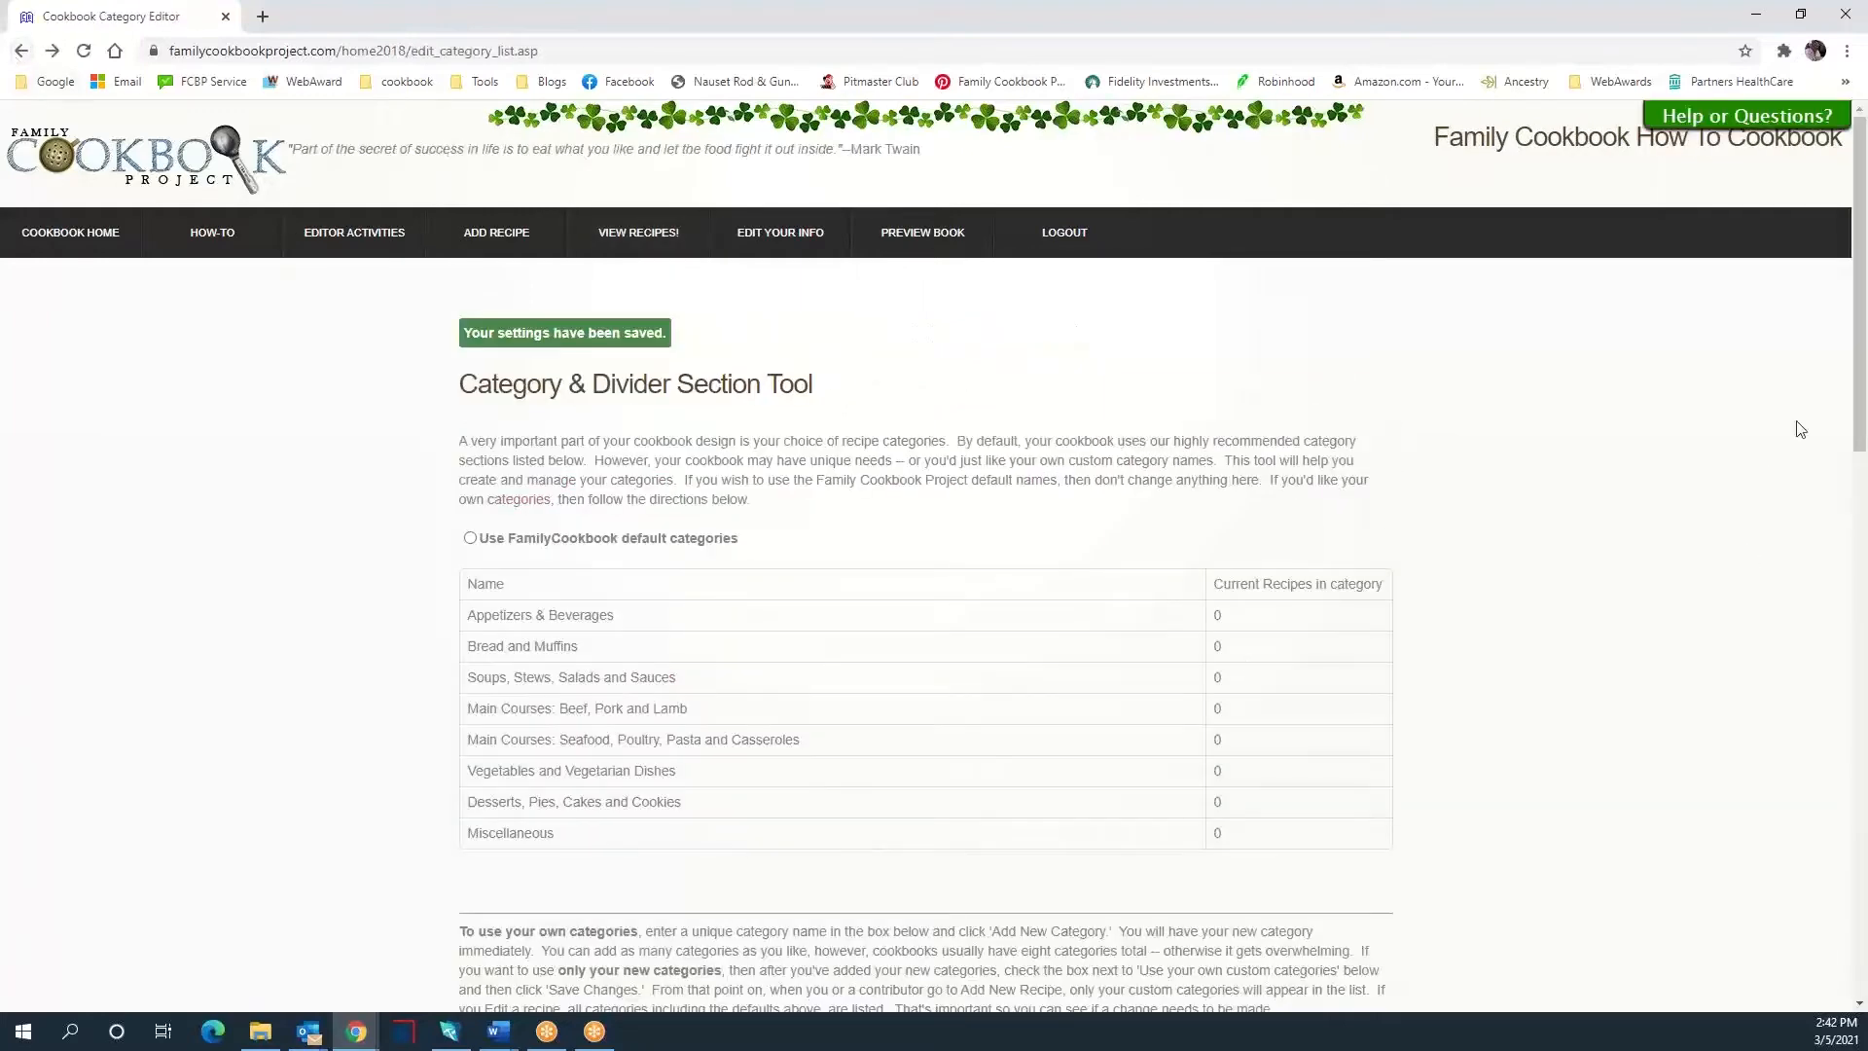
- Set the Pizza category's sort order to 6
drag(1856, 329, 1859, 649)
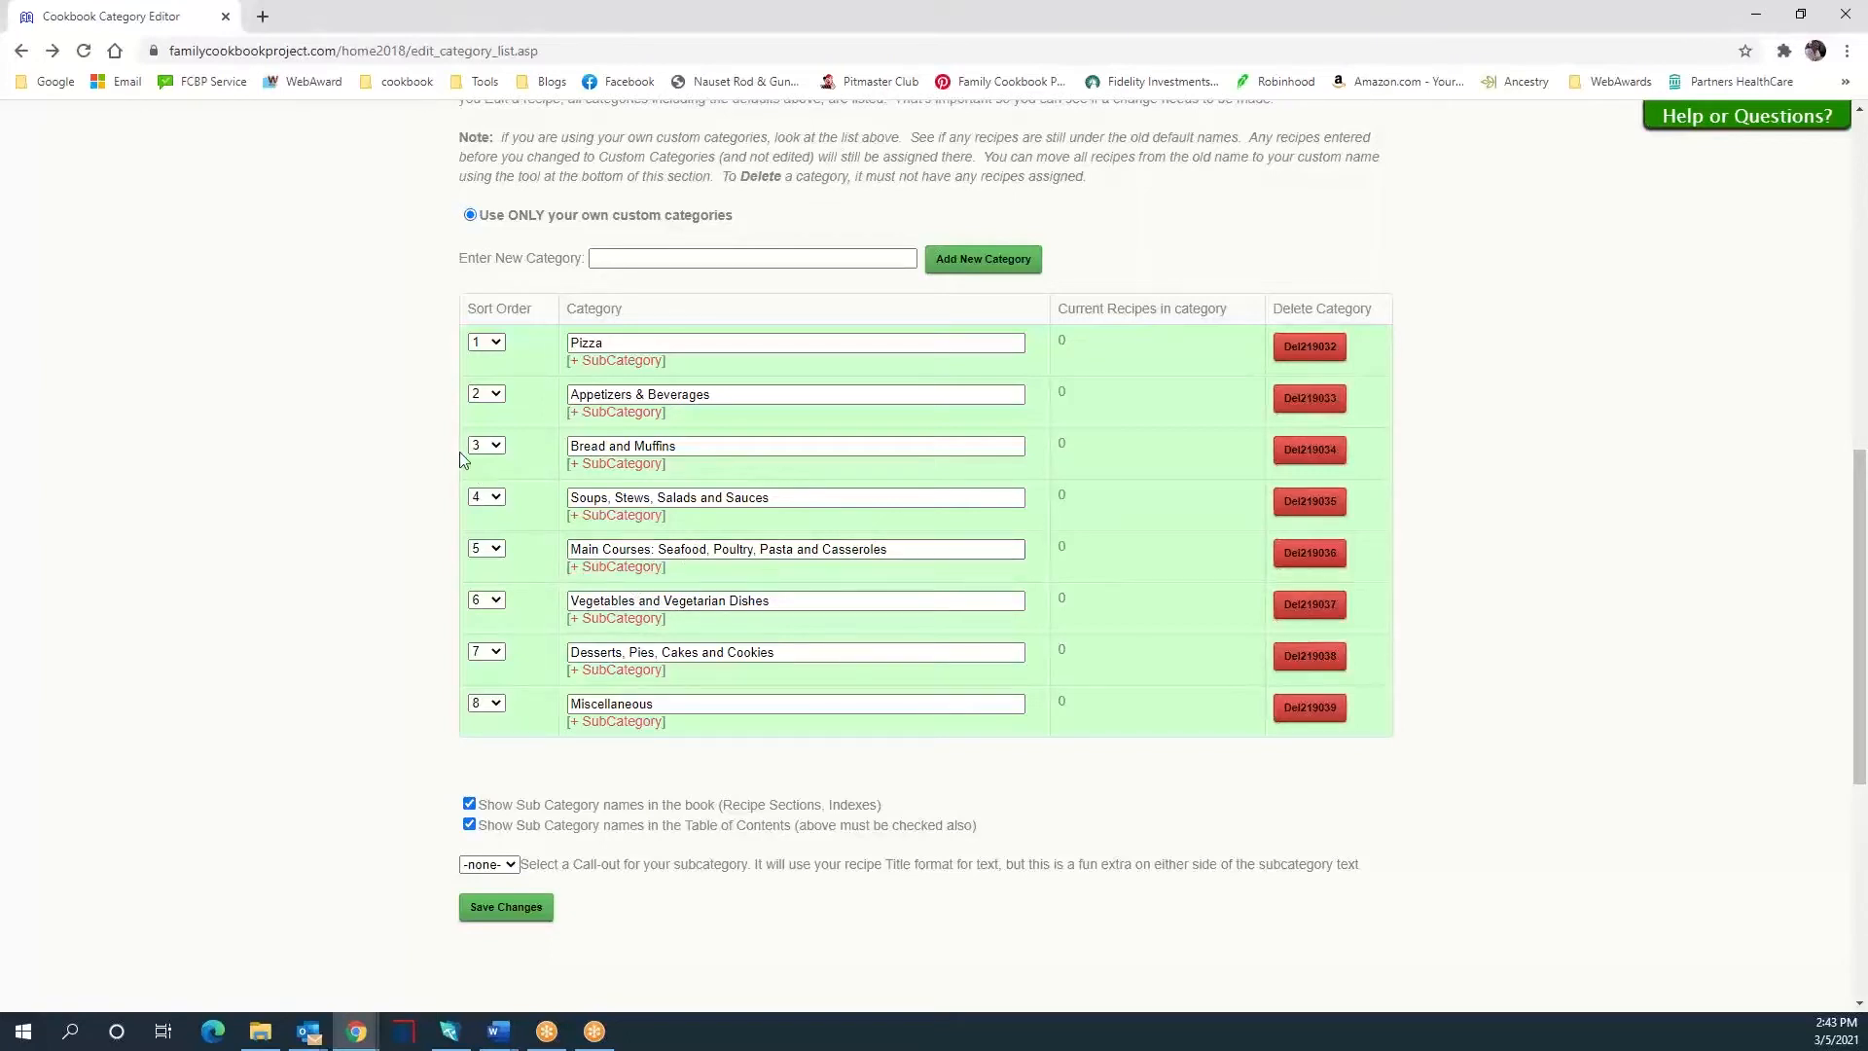
click(481, 346)
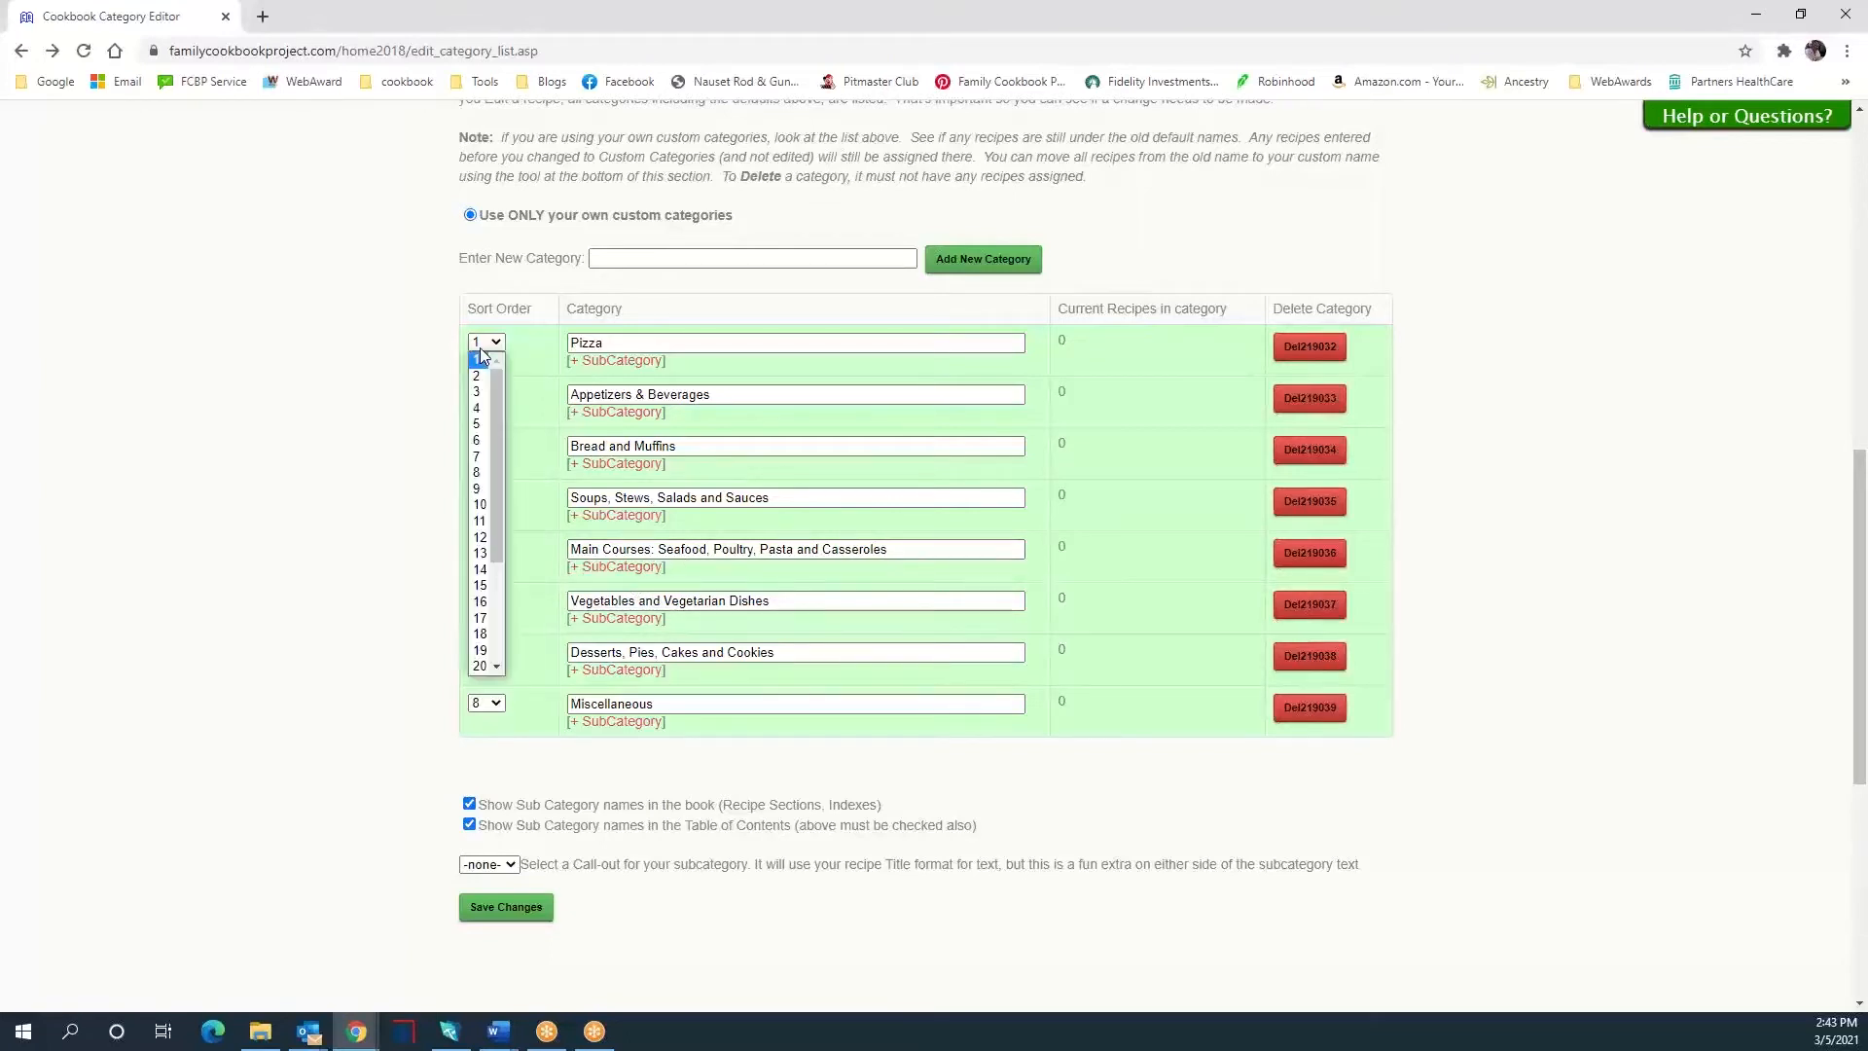
click(479, 459)
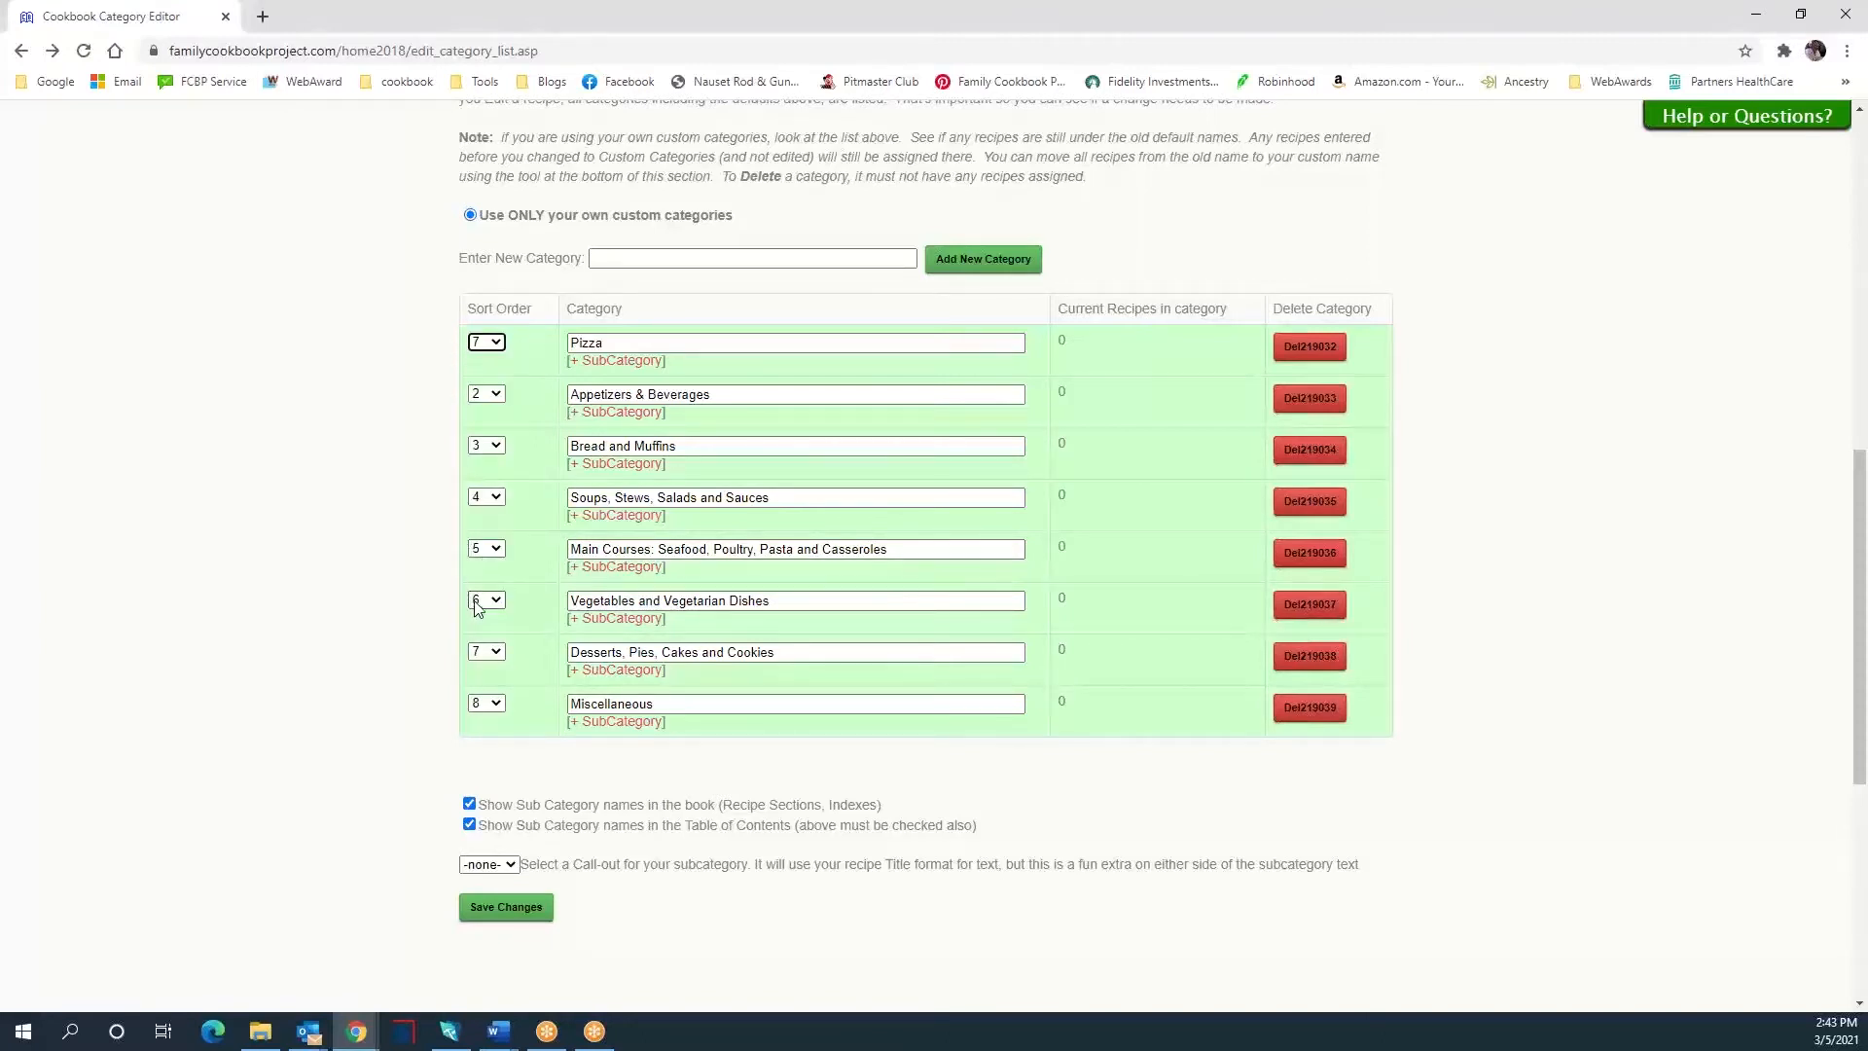
click(482, 341)
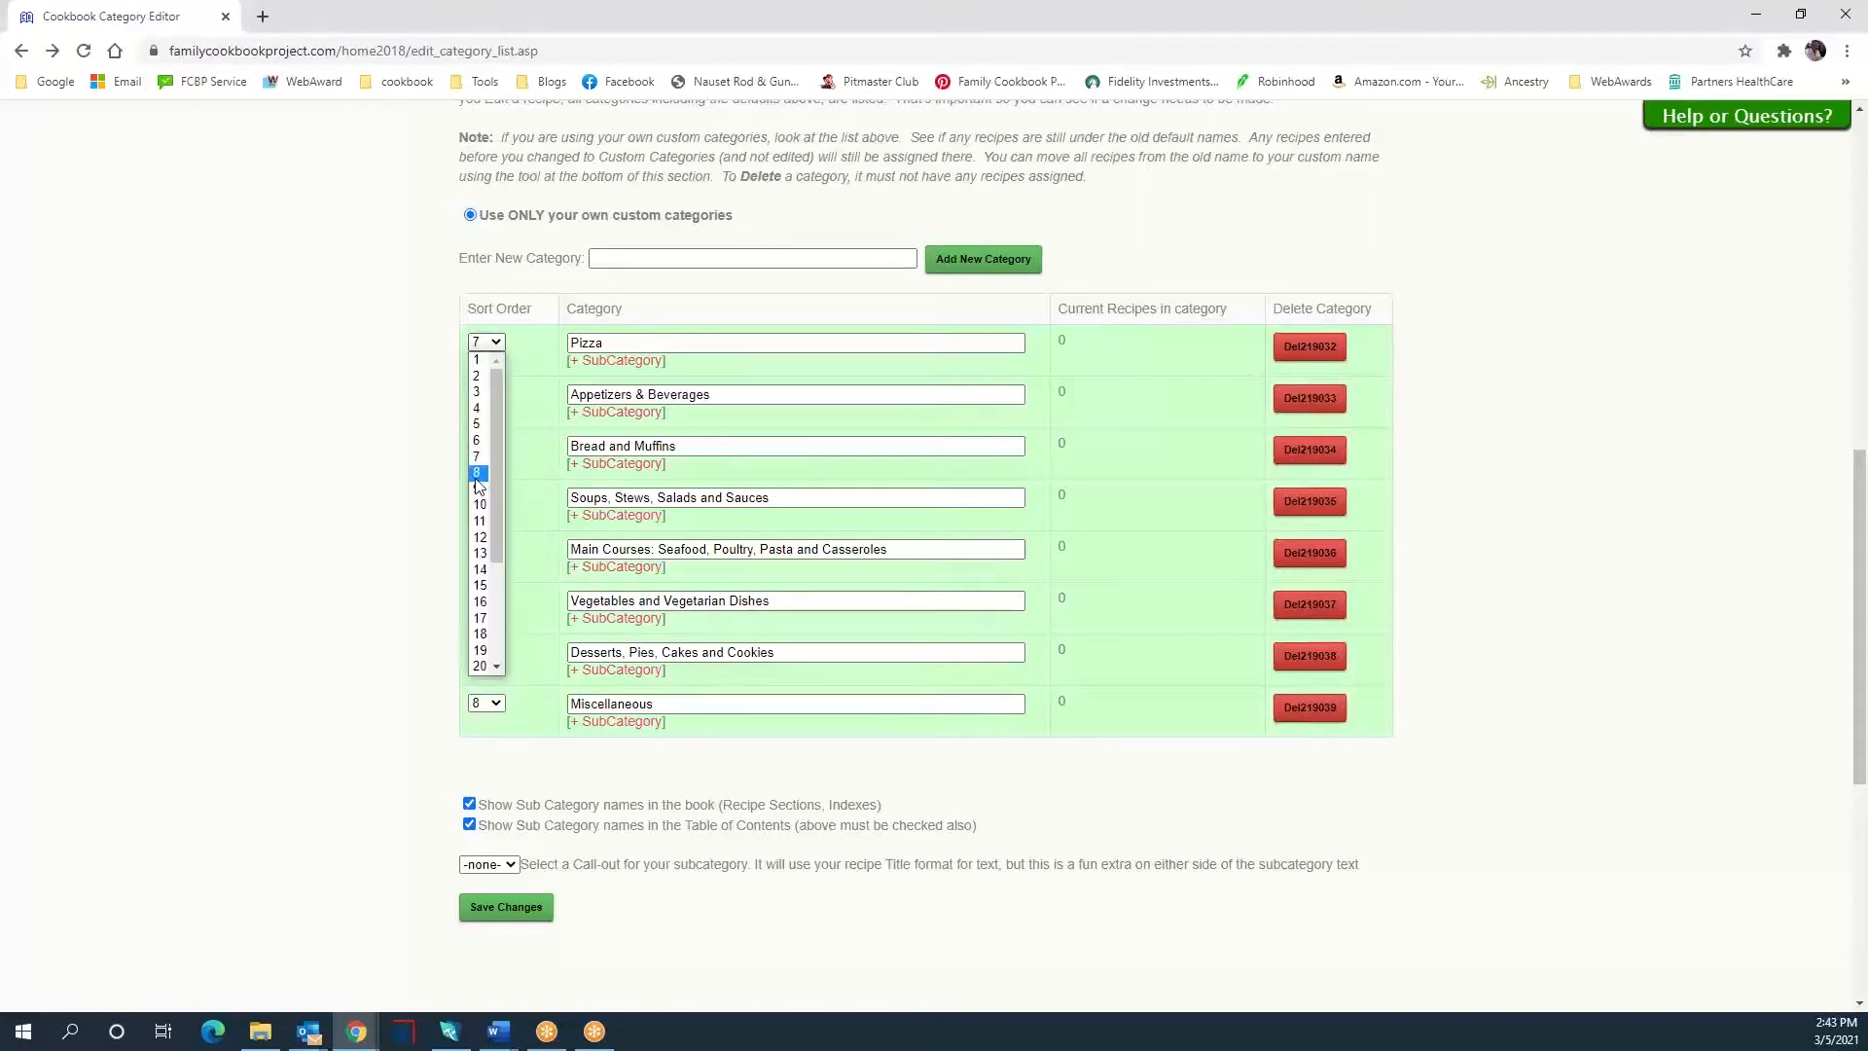
click(477, 440)
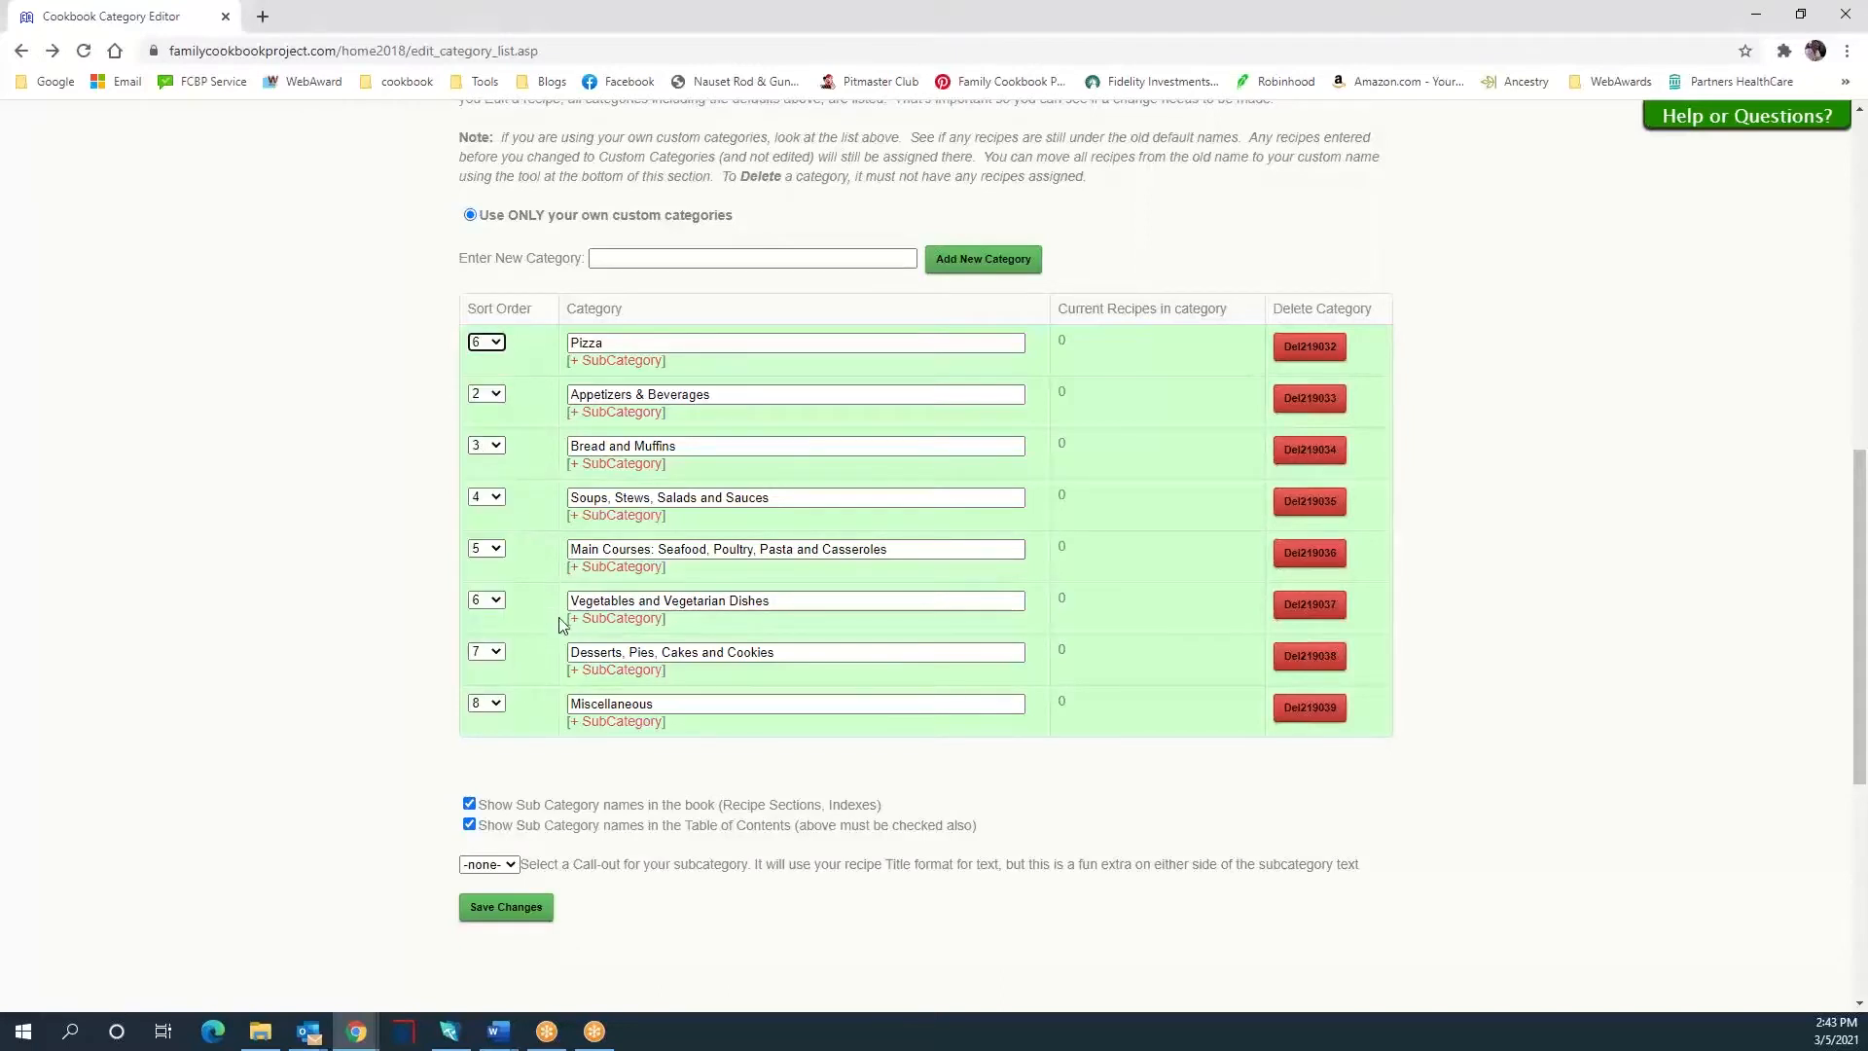
- Set the sort order of Vegetables and Vegetarian Dishes to 7, Desserts, Pies, Cakes and Cookies to 8 and Miscellaneous to 9, and save
click(483, 599)
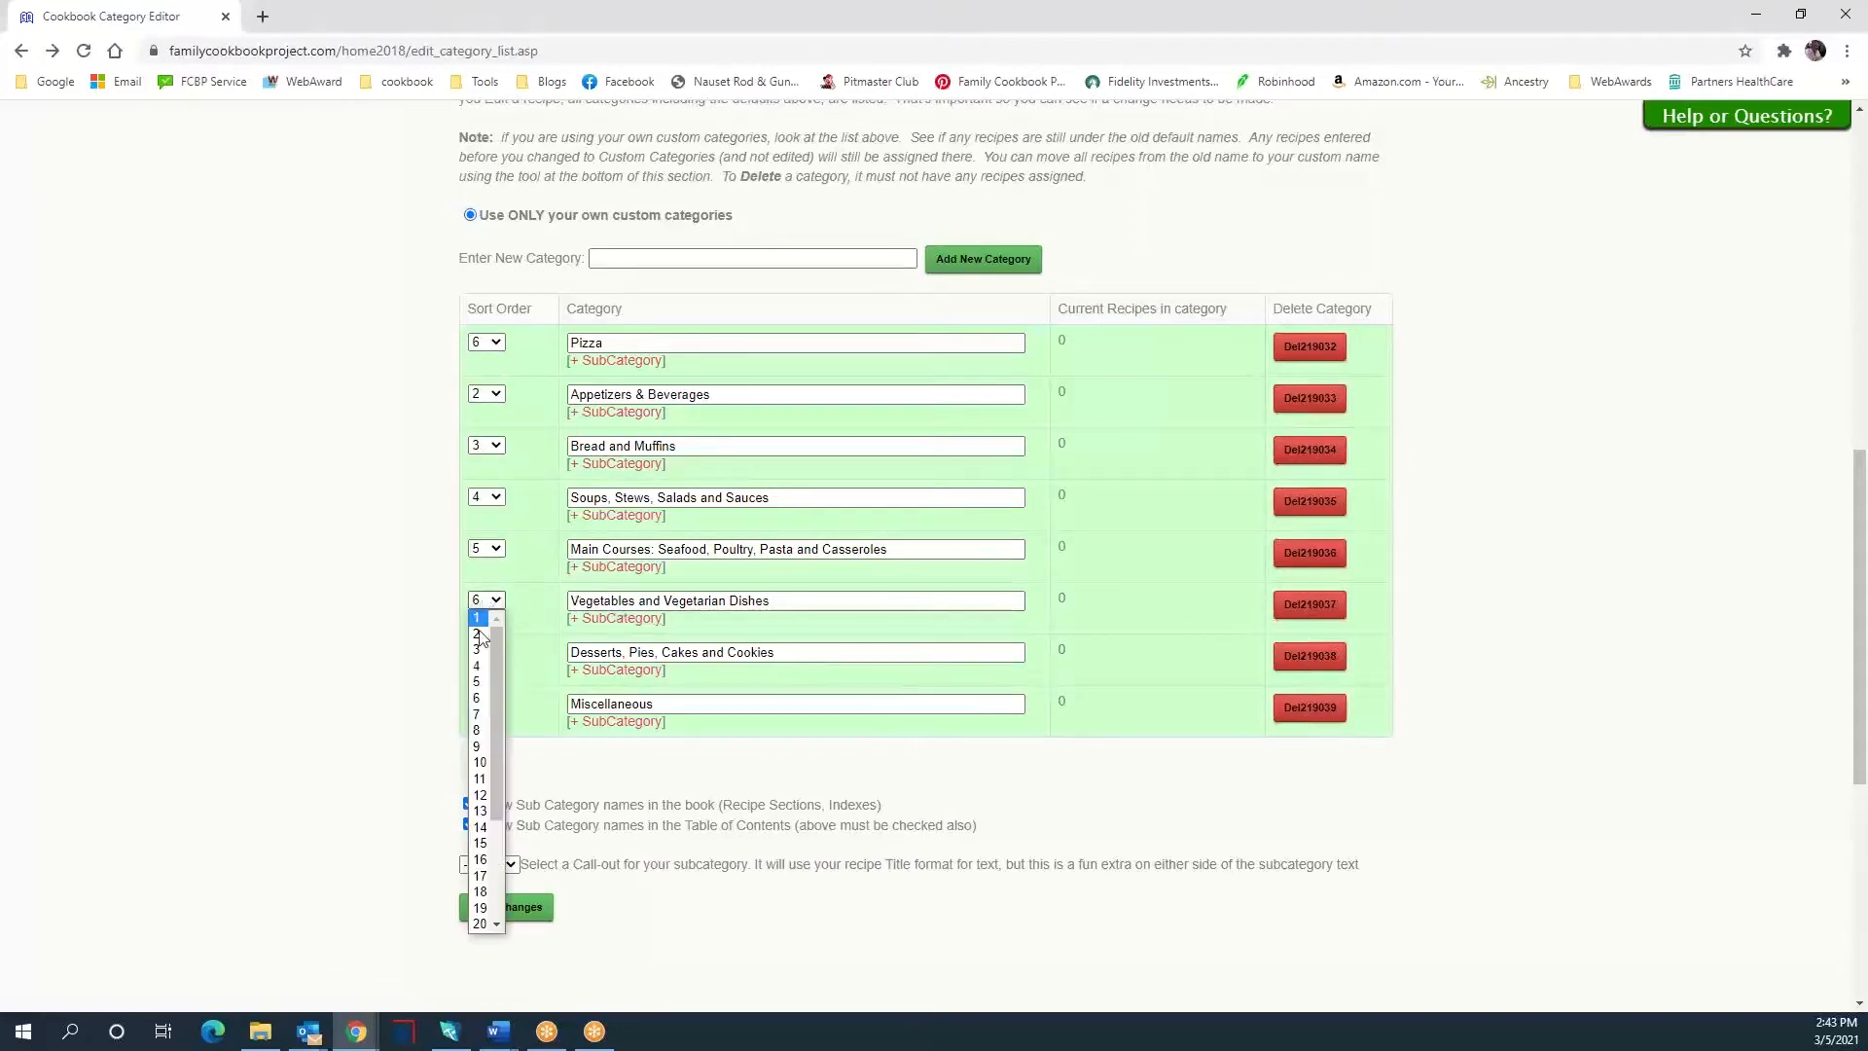
click(477, 717)
click(486, 650)
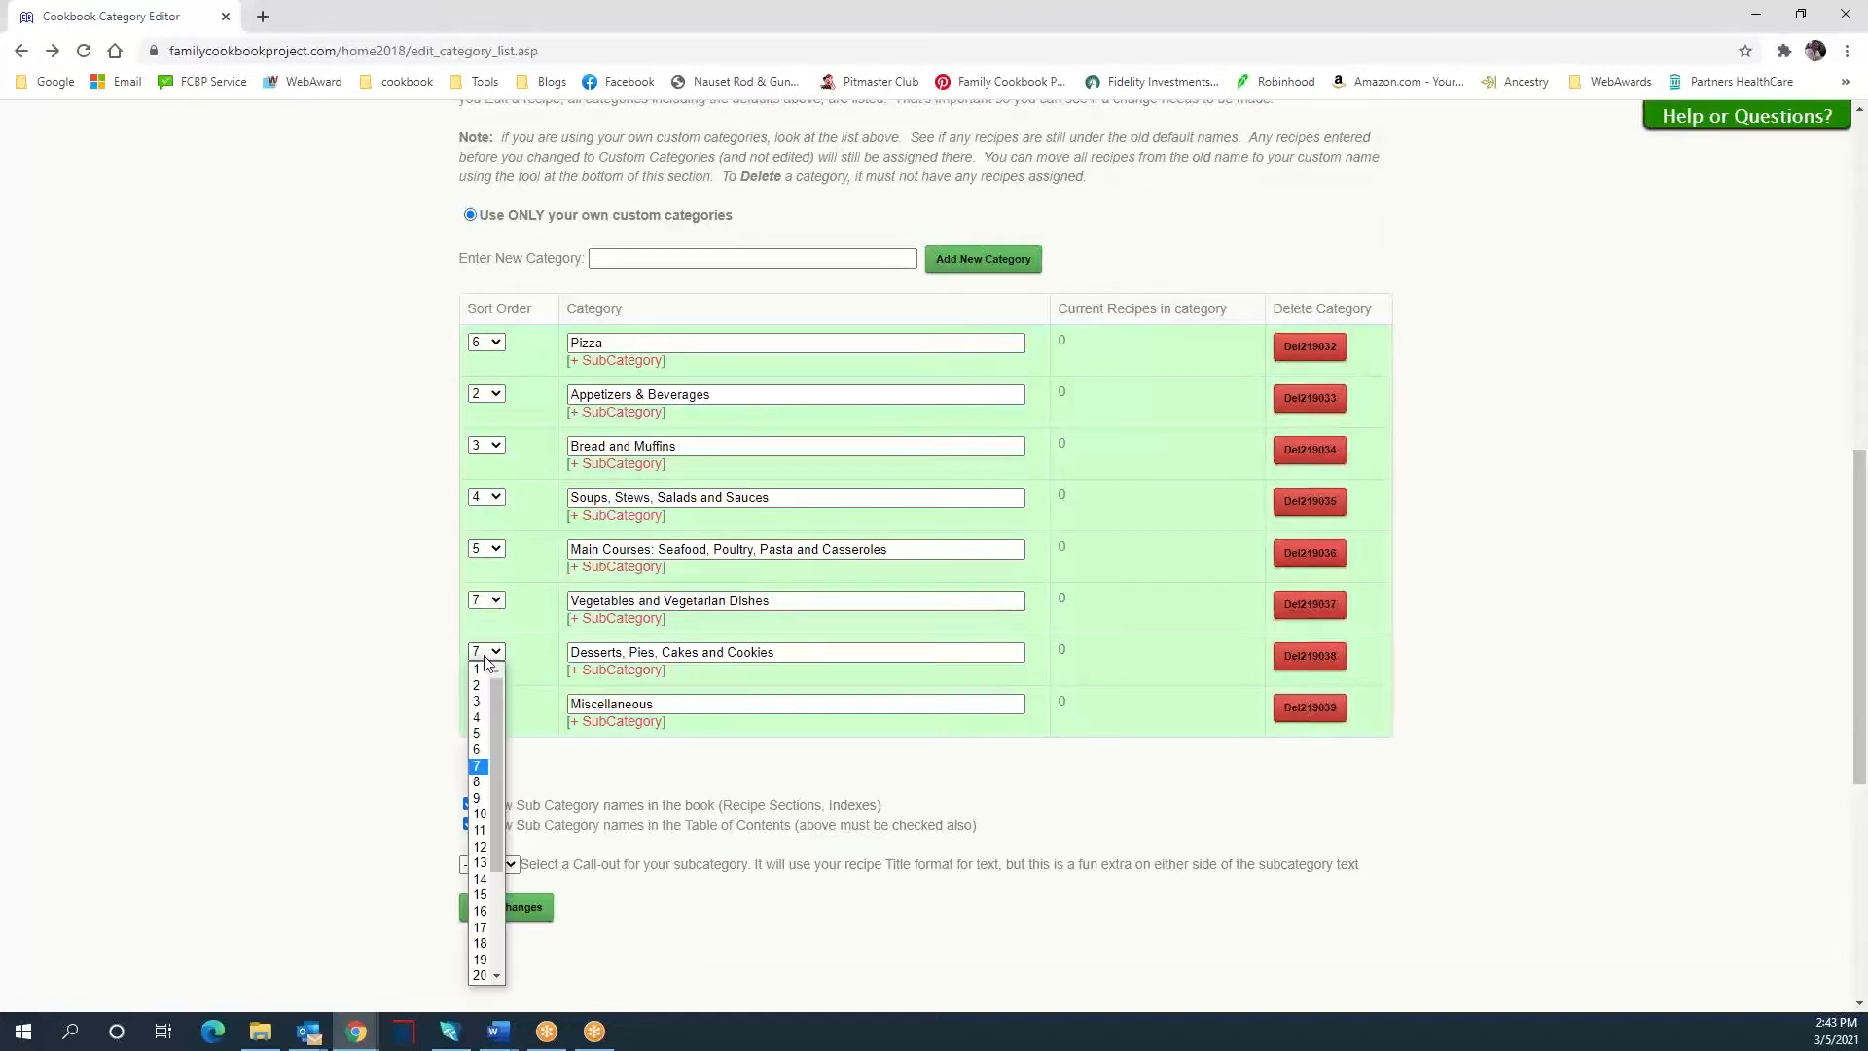
click(477, 784)
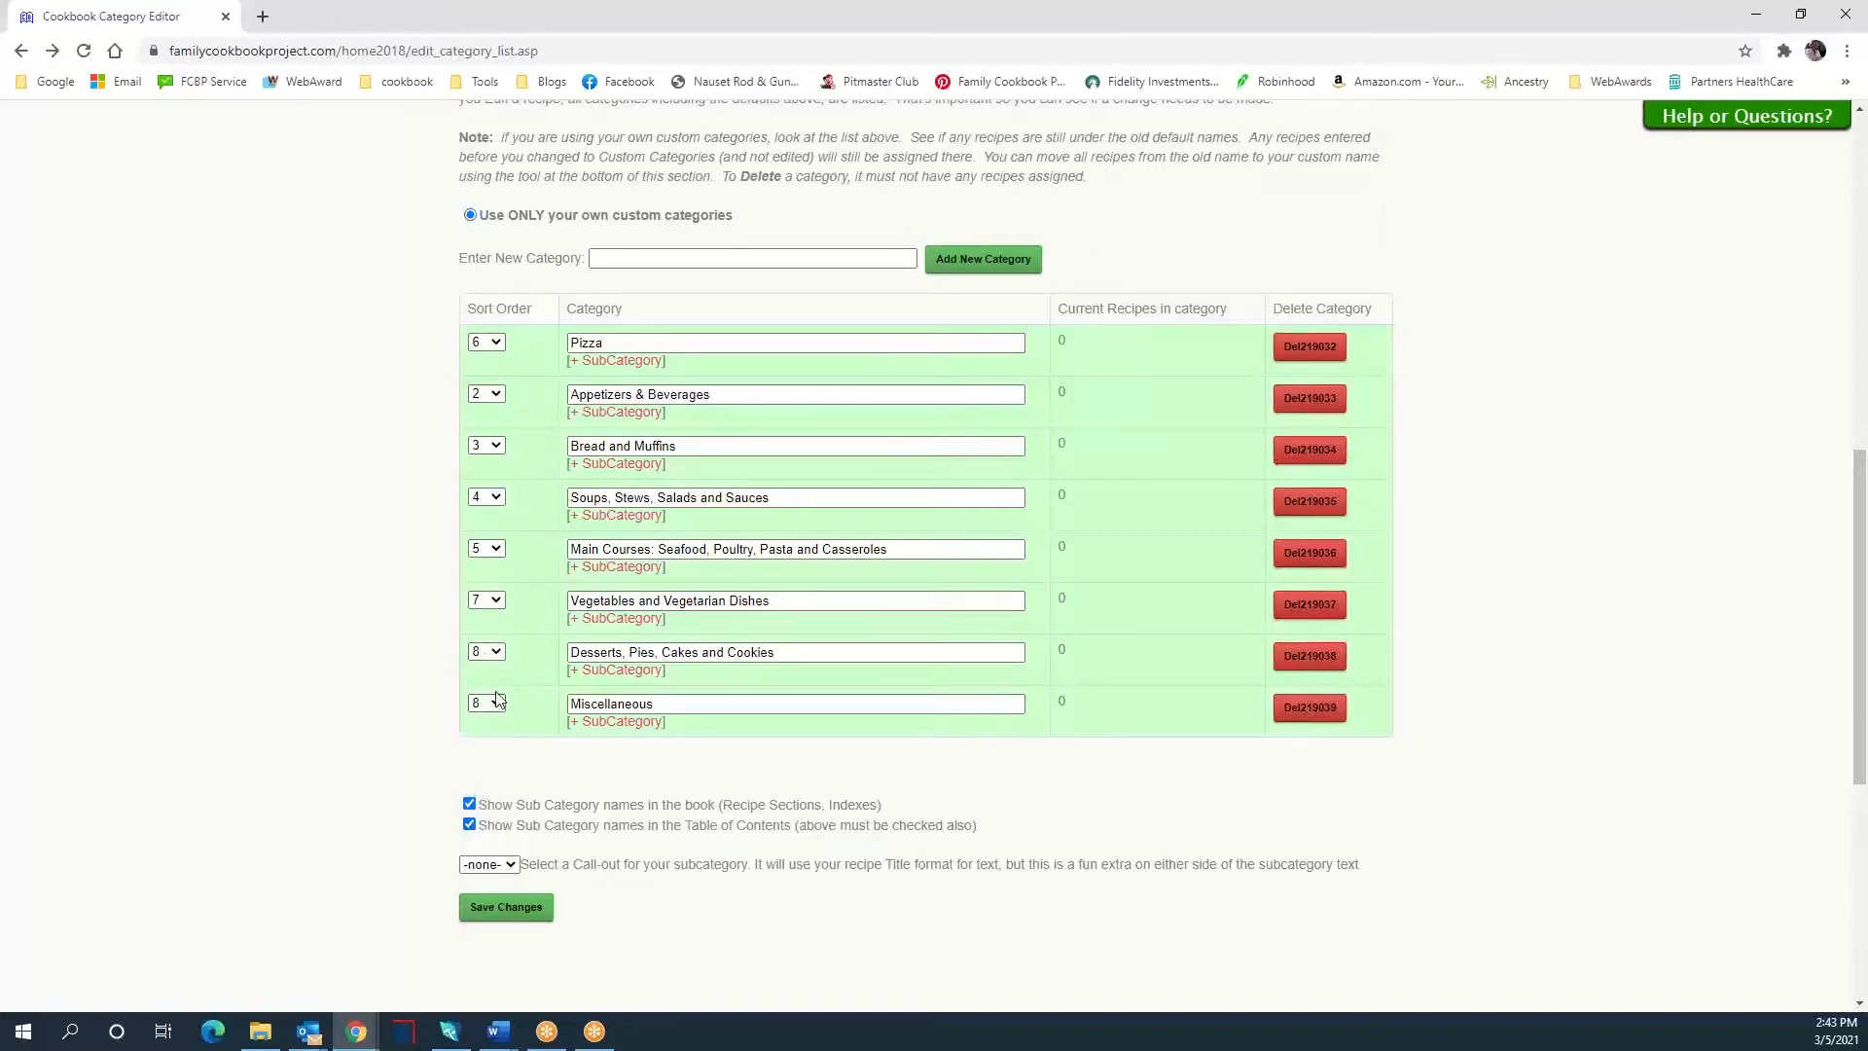
click(485, 703)
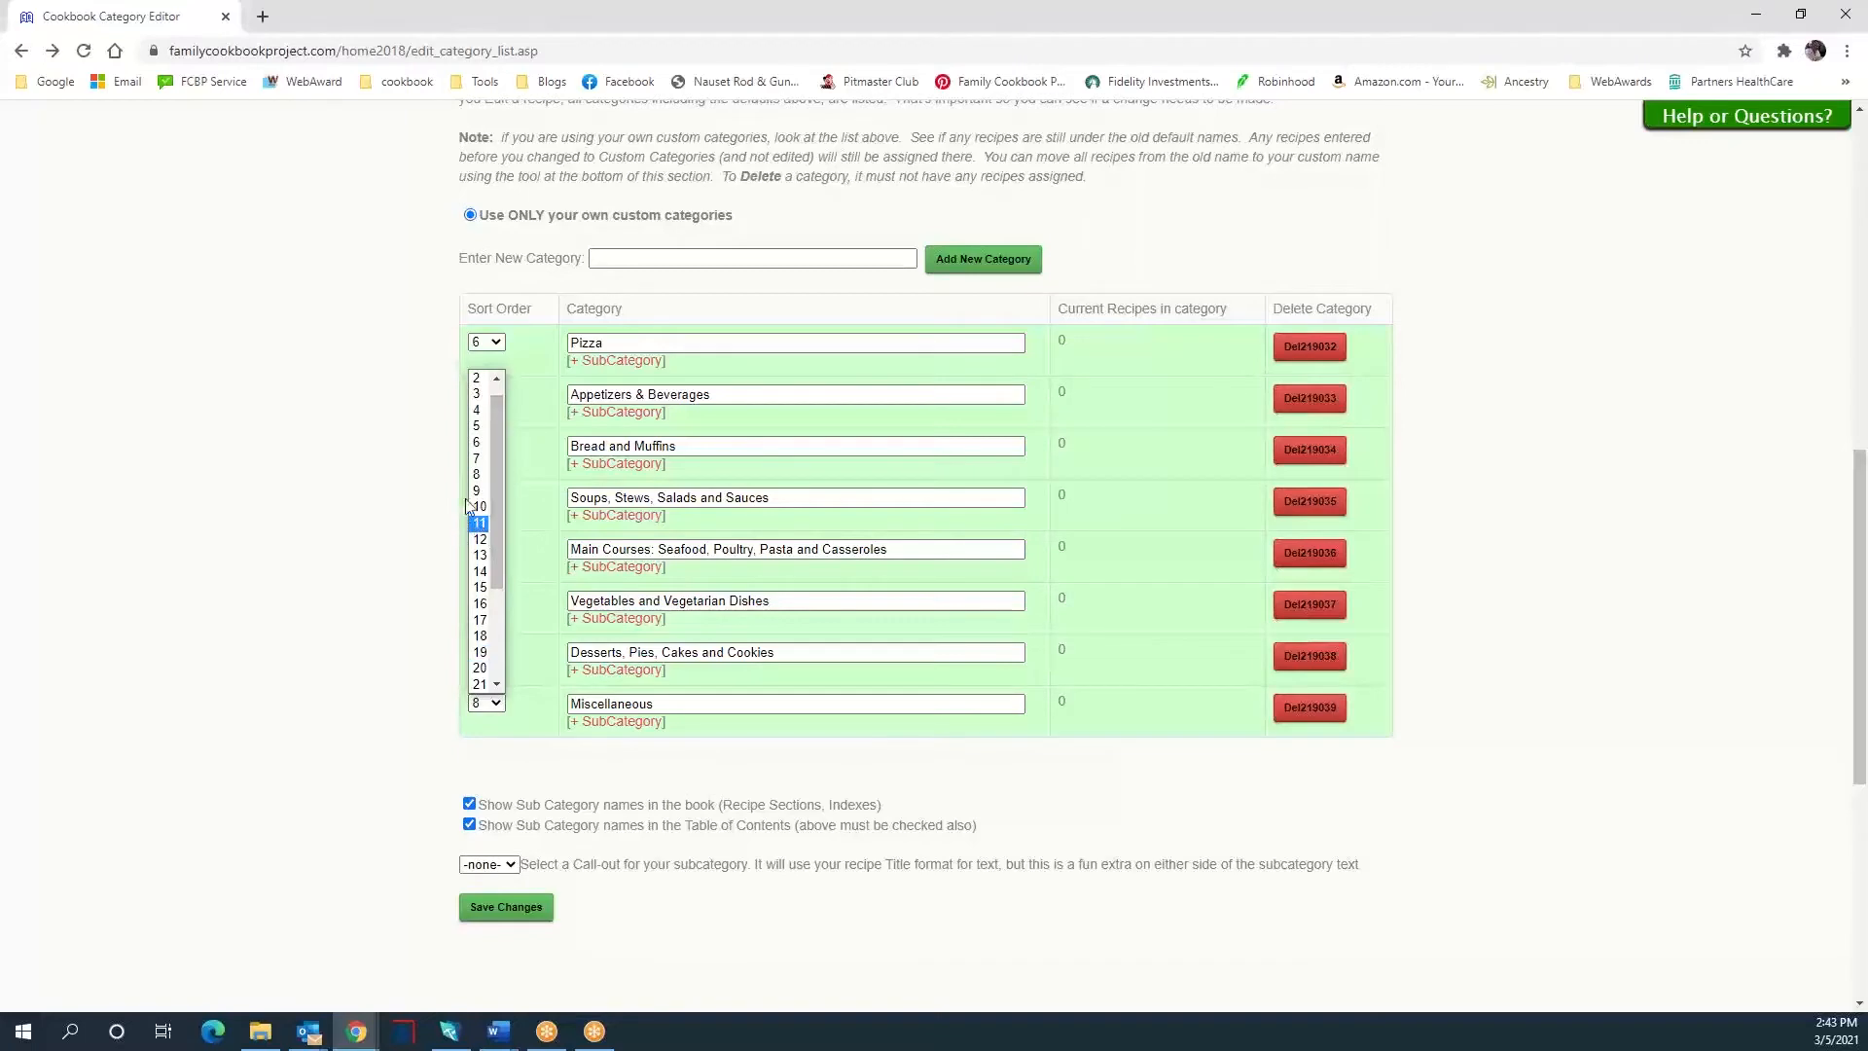
click(477, 490)
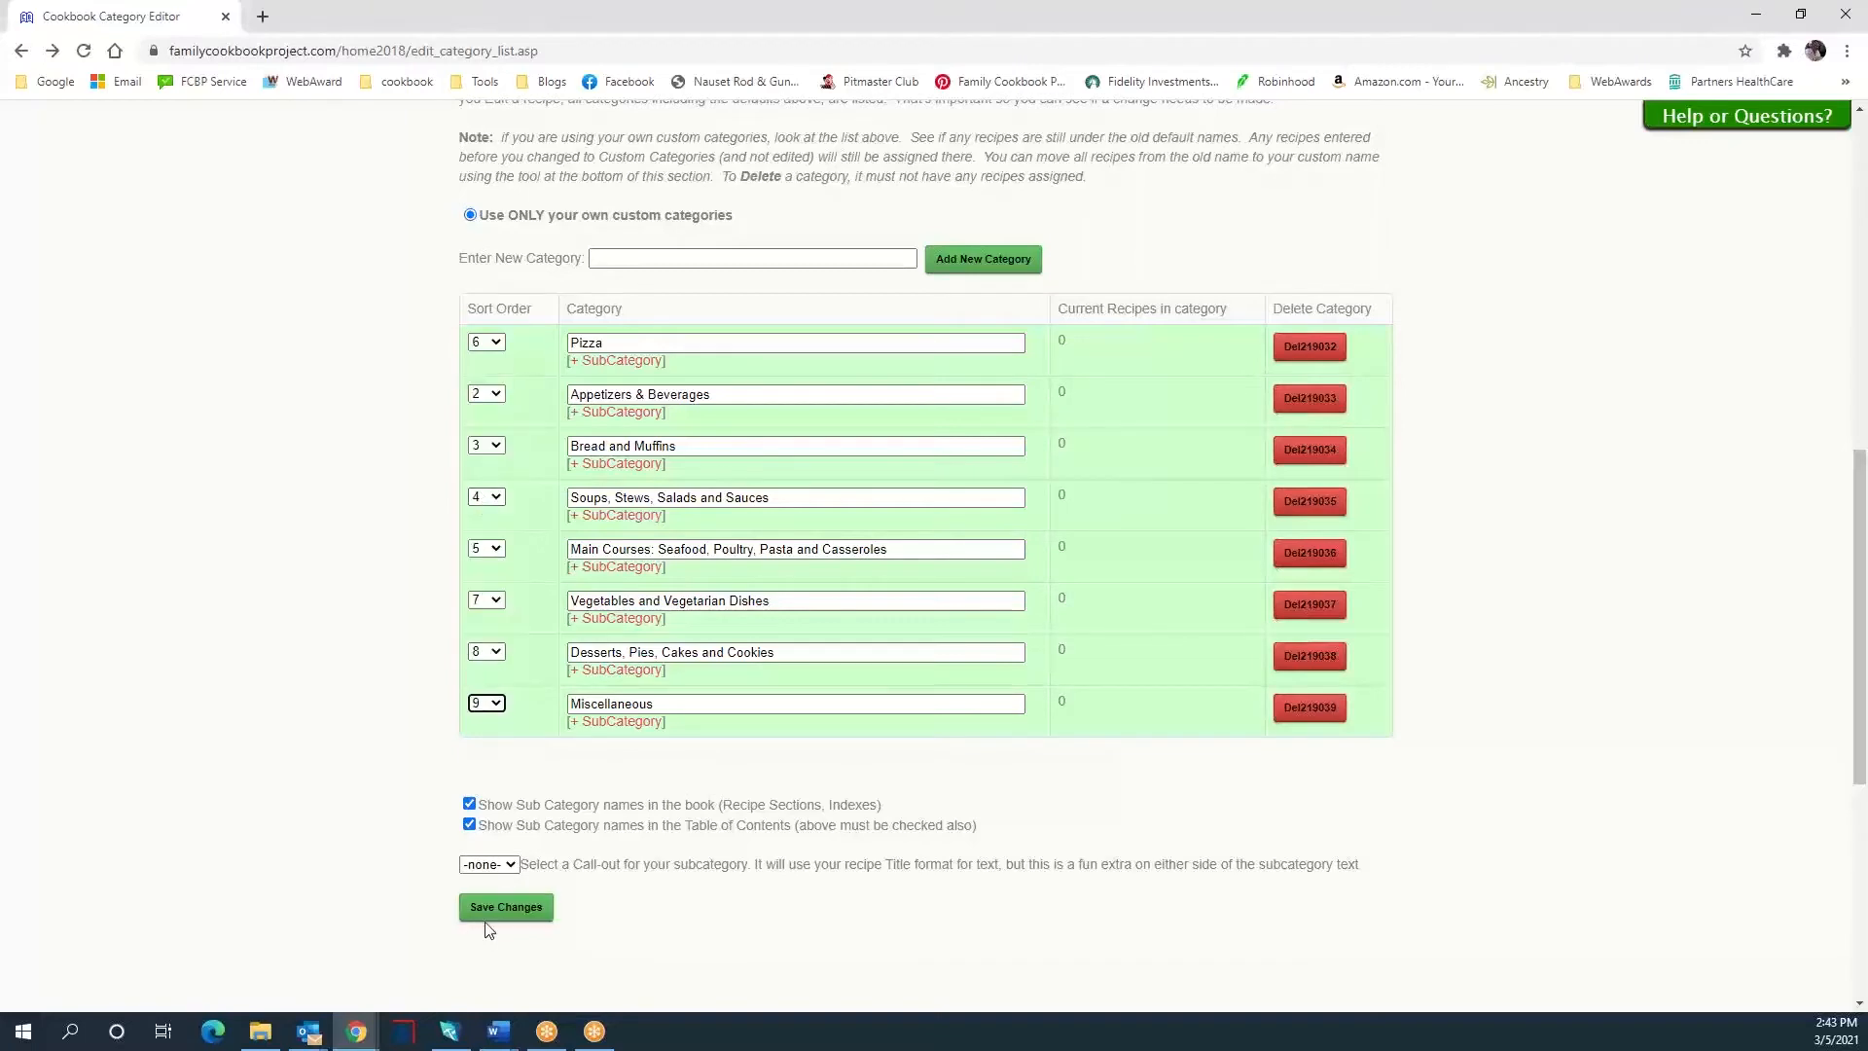
click(506, 907)
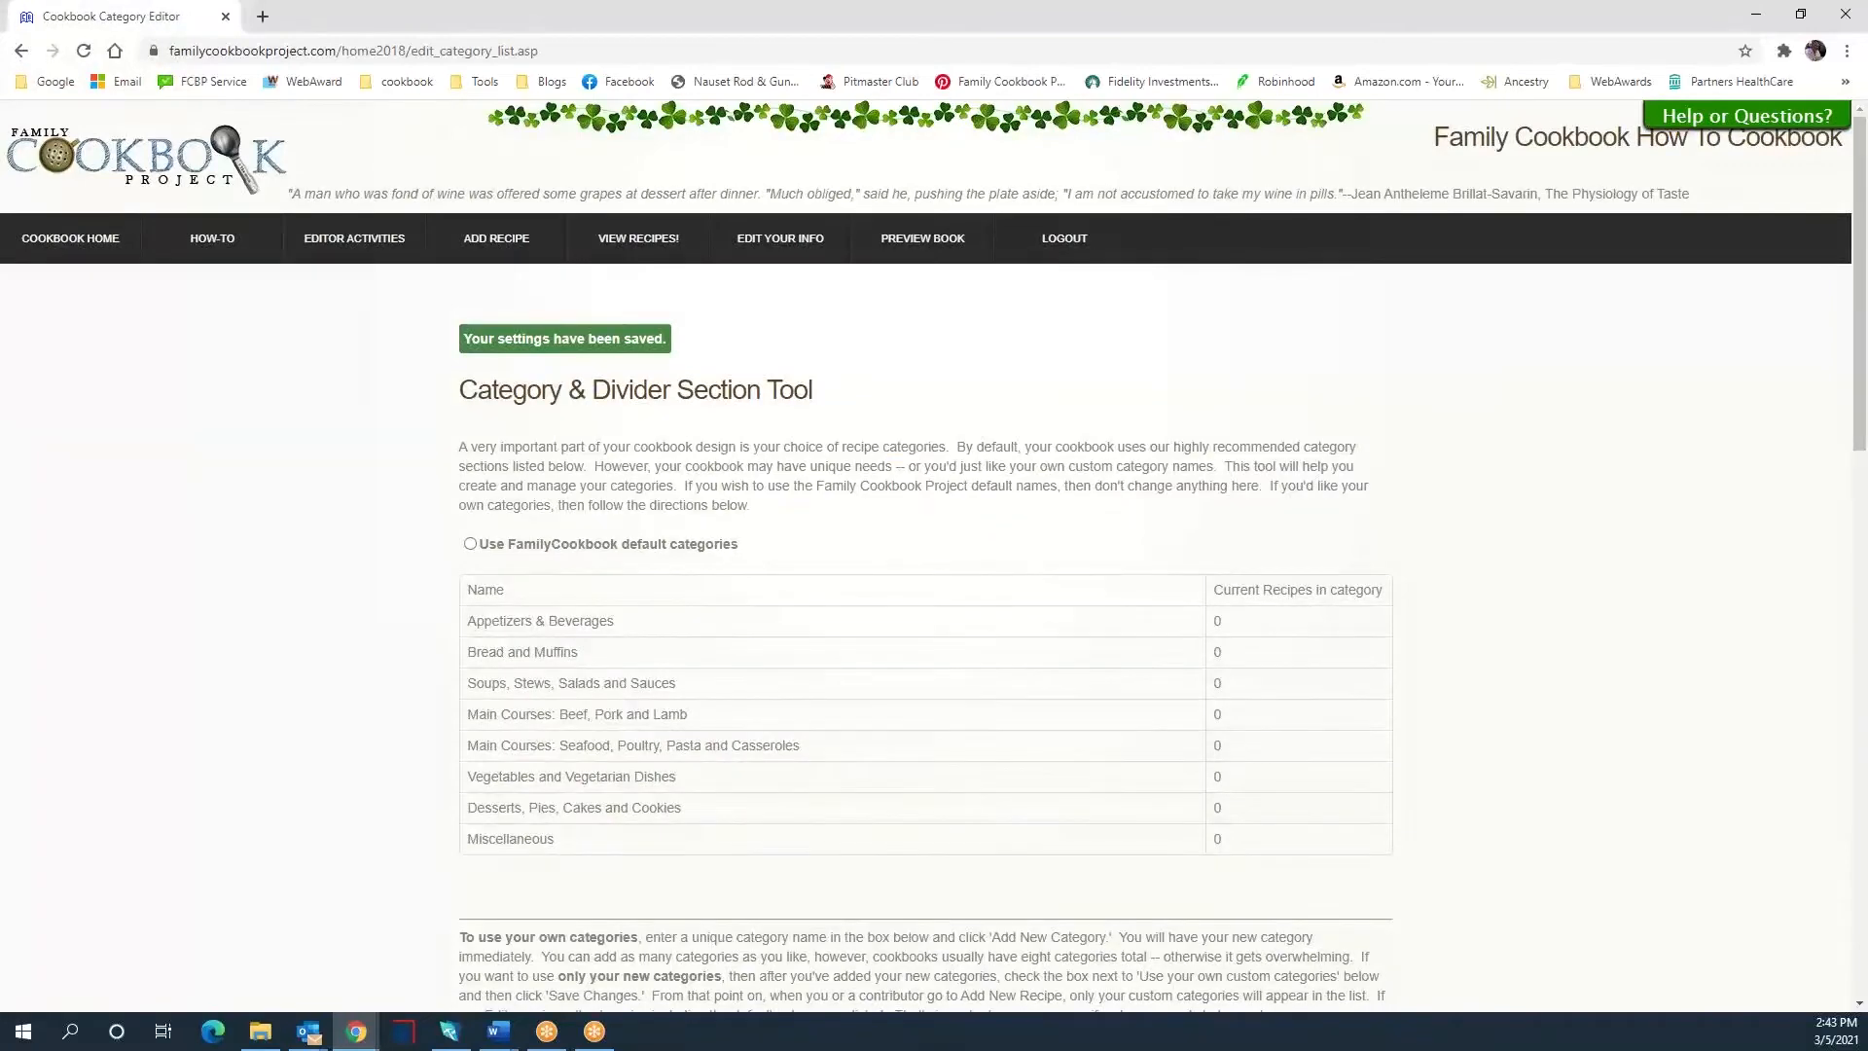
drag(1860, 175, 1827, 452)
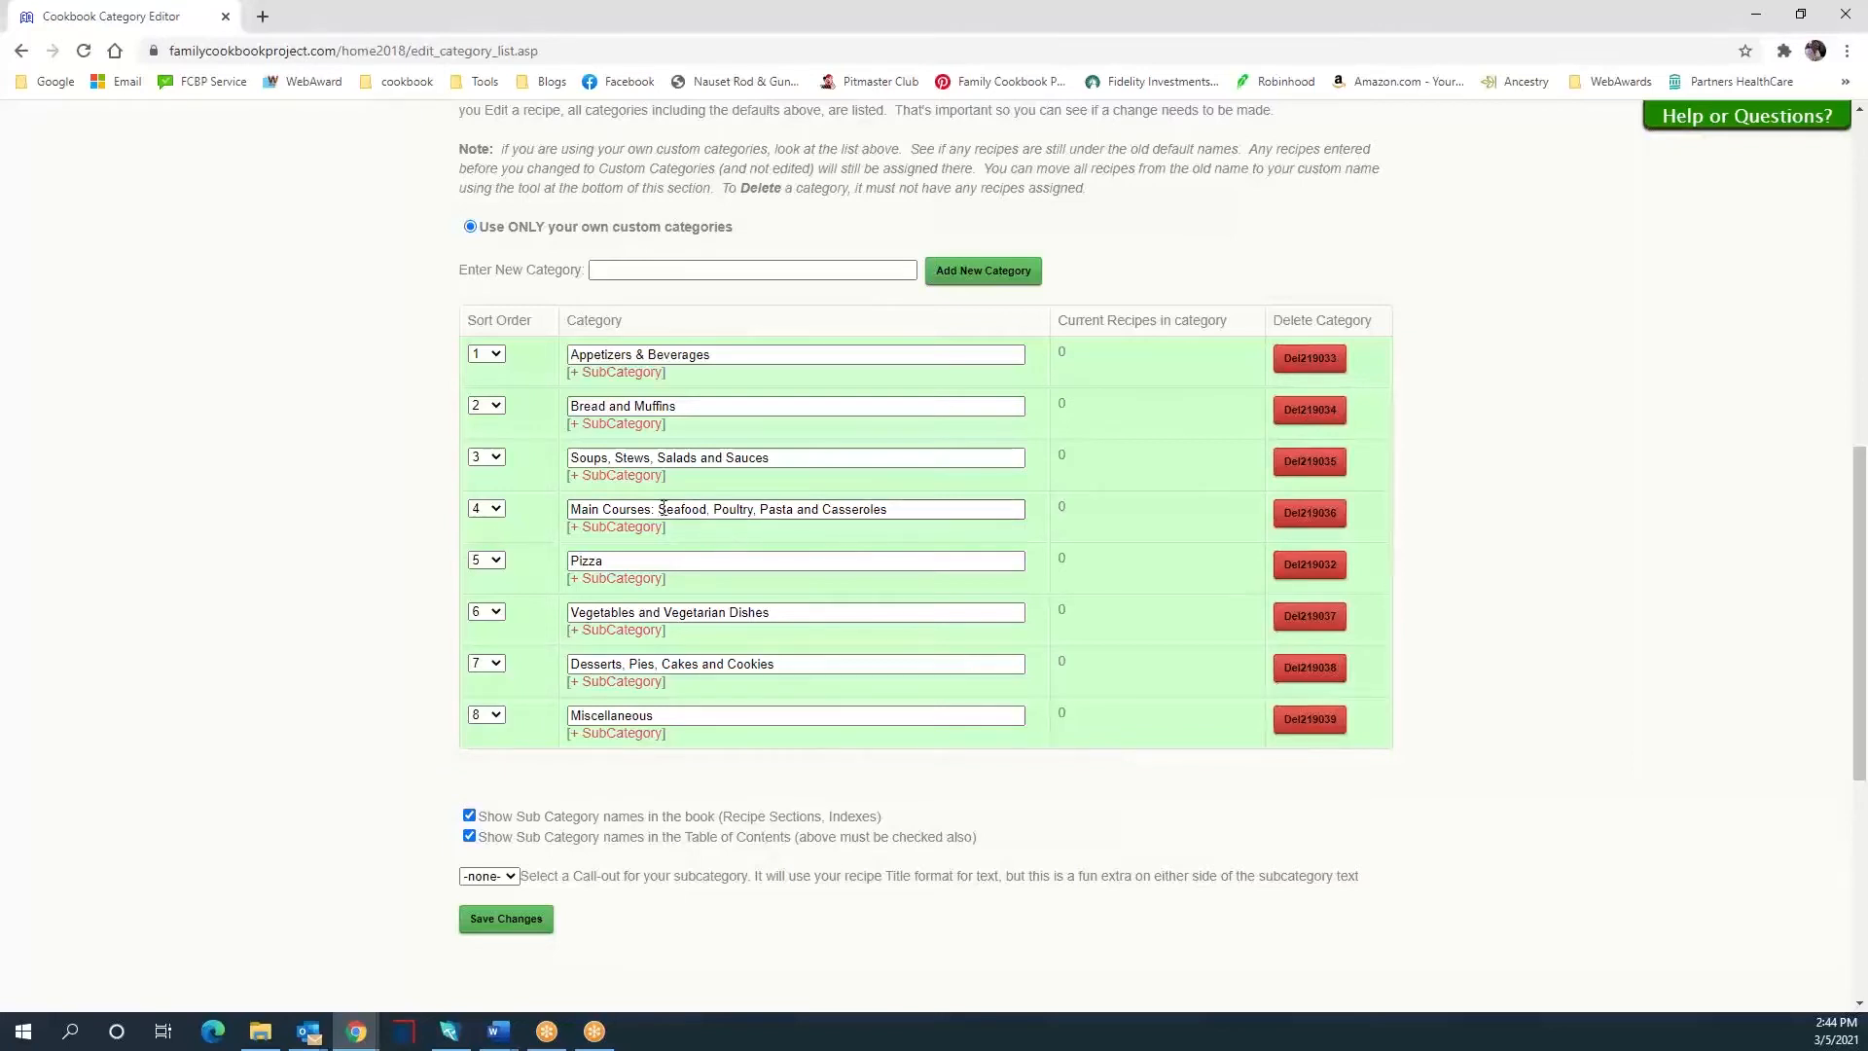
- Add a Seafood subcategory under the custom Main Courses: Seafood, Poultry, Pasta and Casseroles category
drag(661, 508, 705, 503)
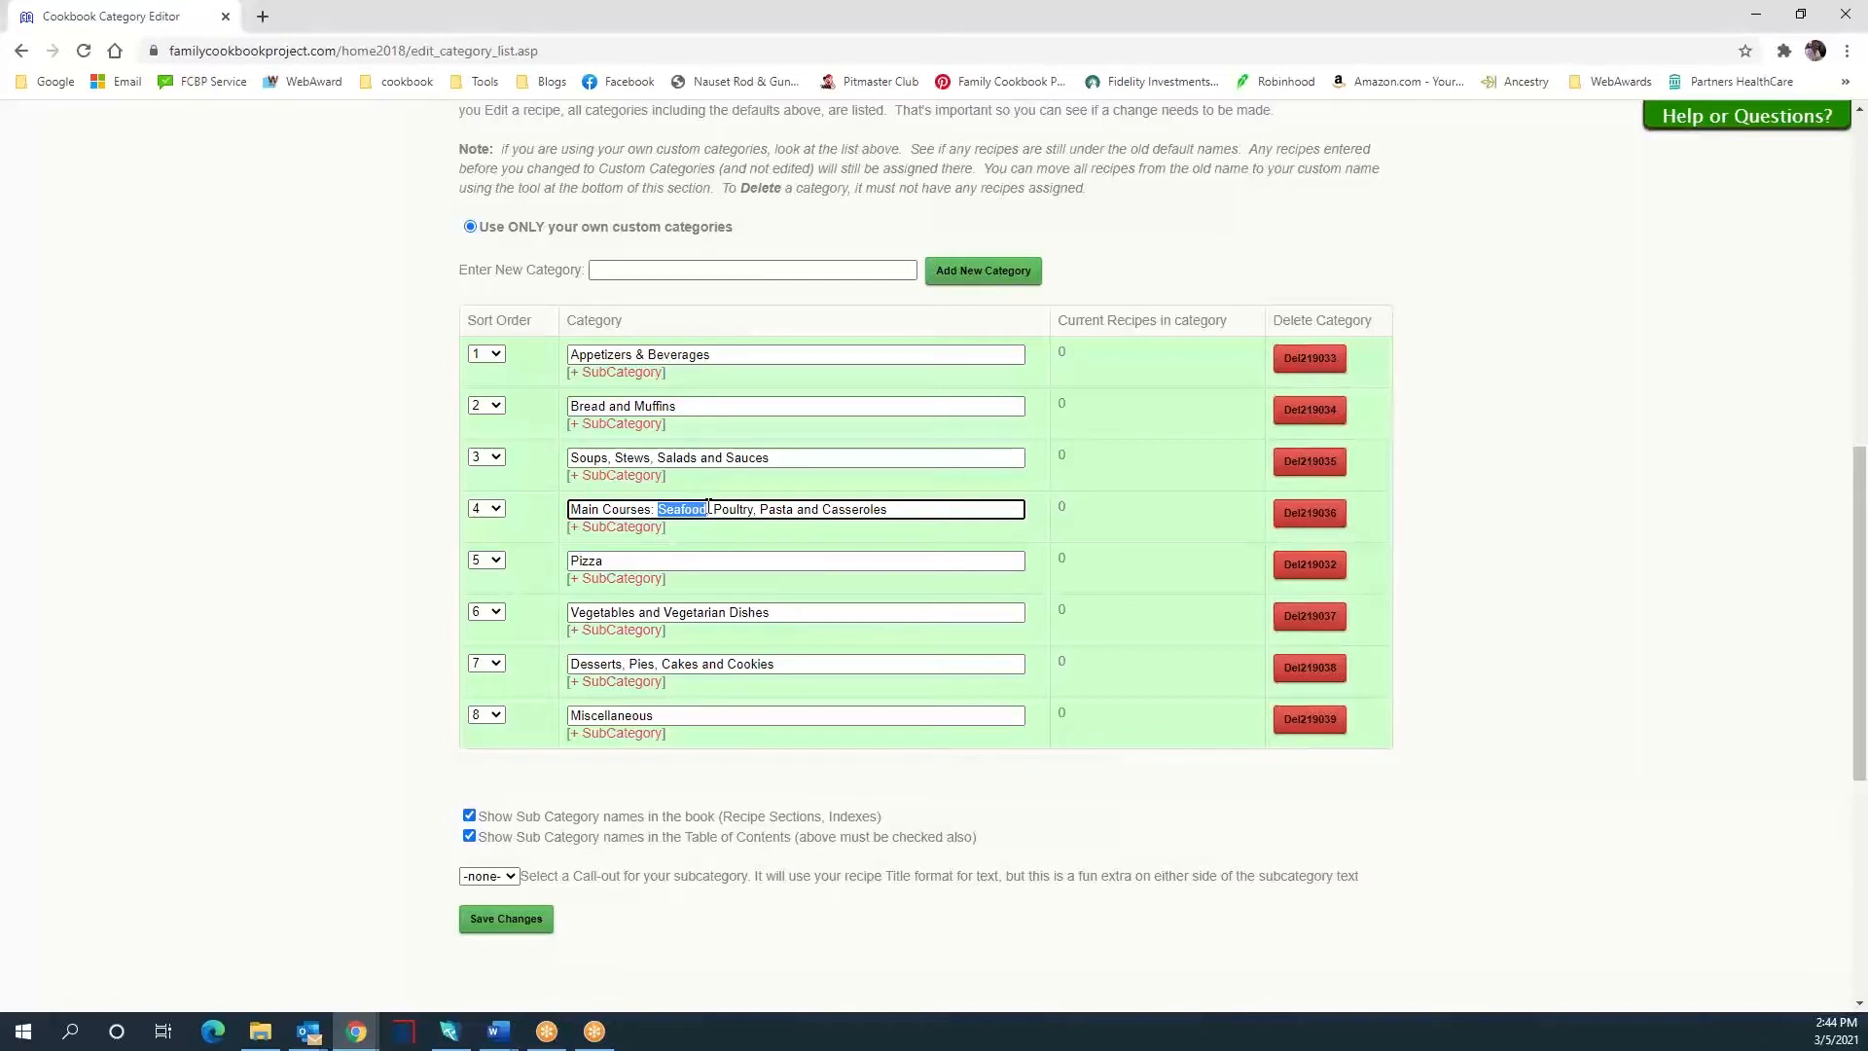
click(622, 529)
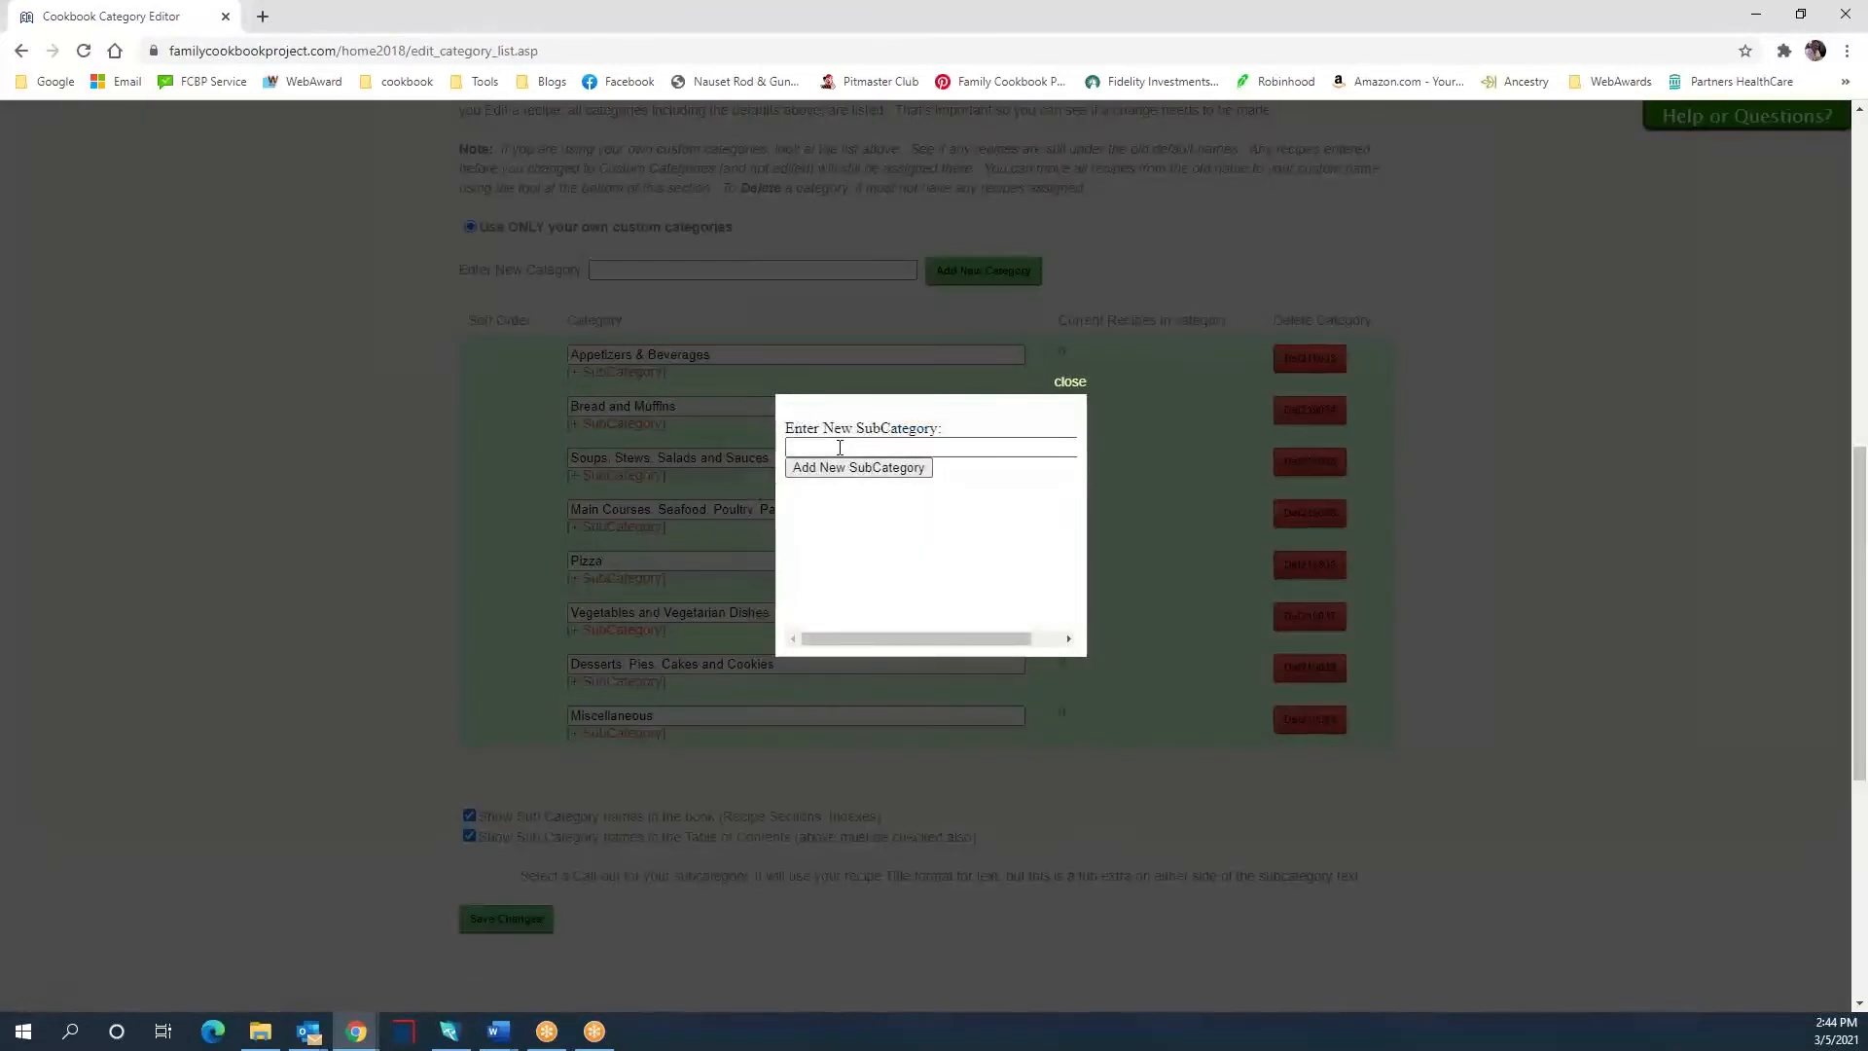
click(838, 445)
text(Seafood)
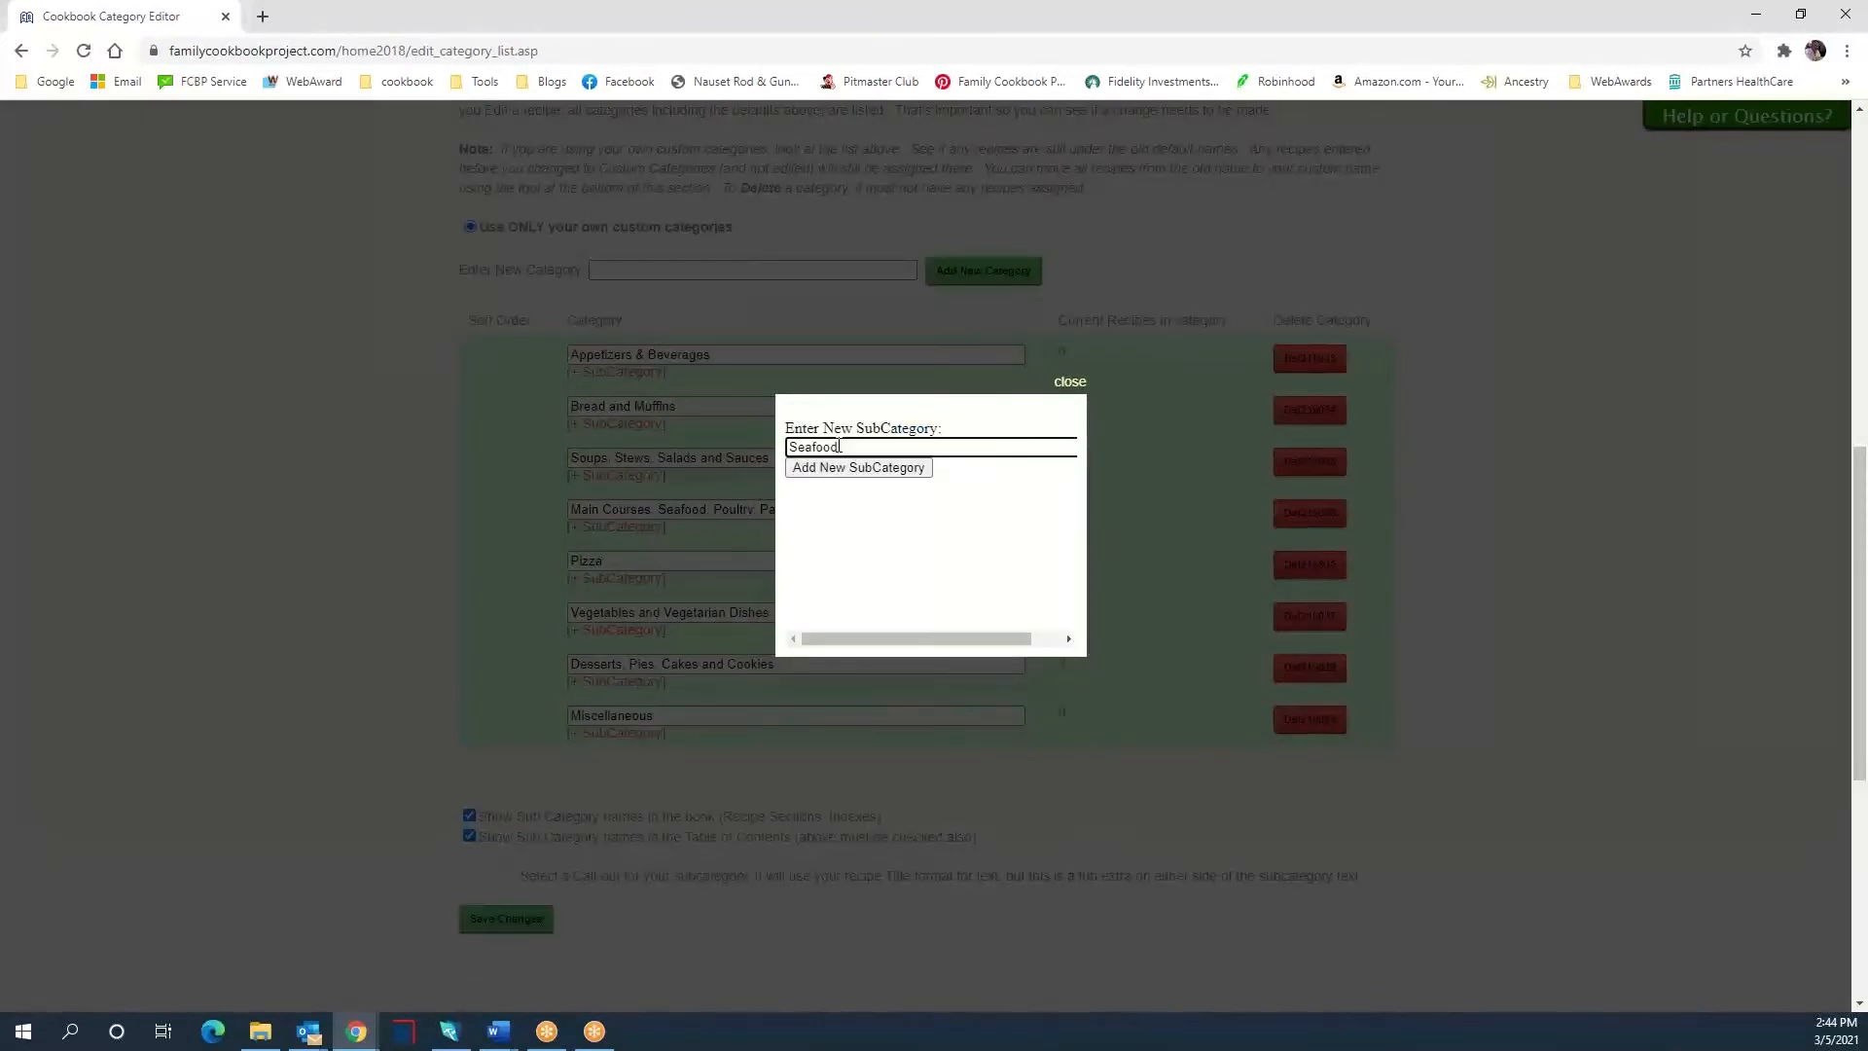
click(885, 469)
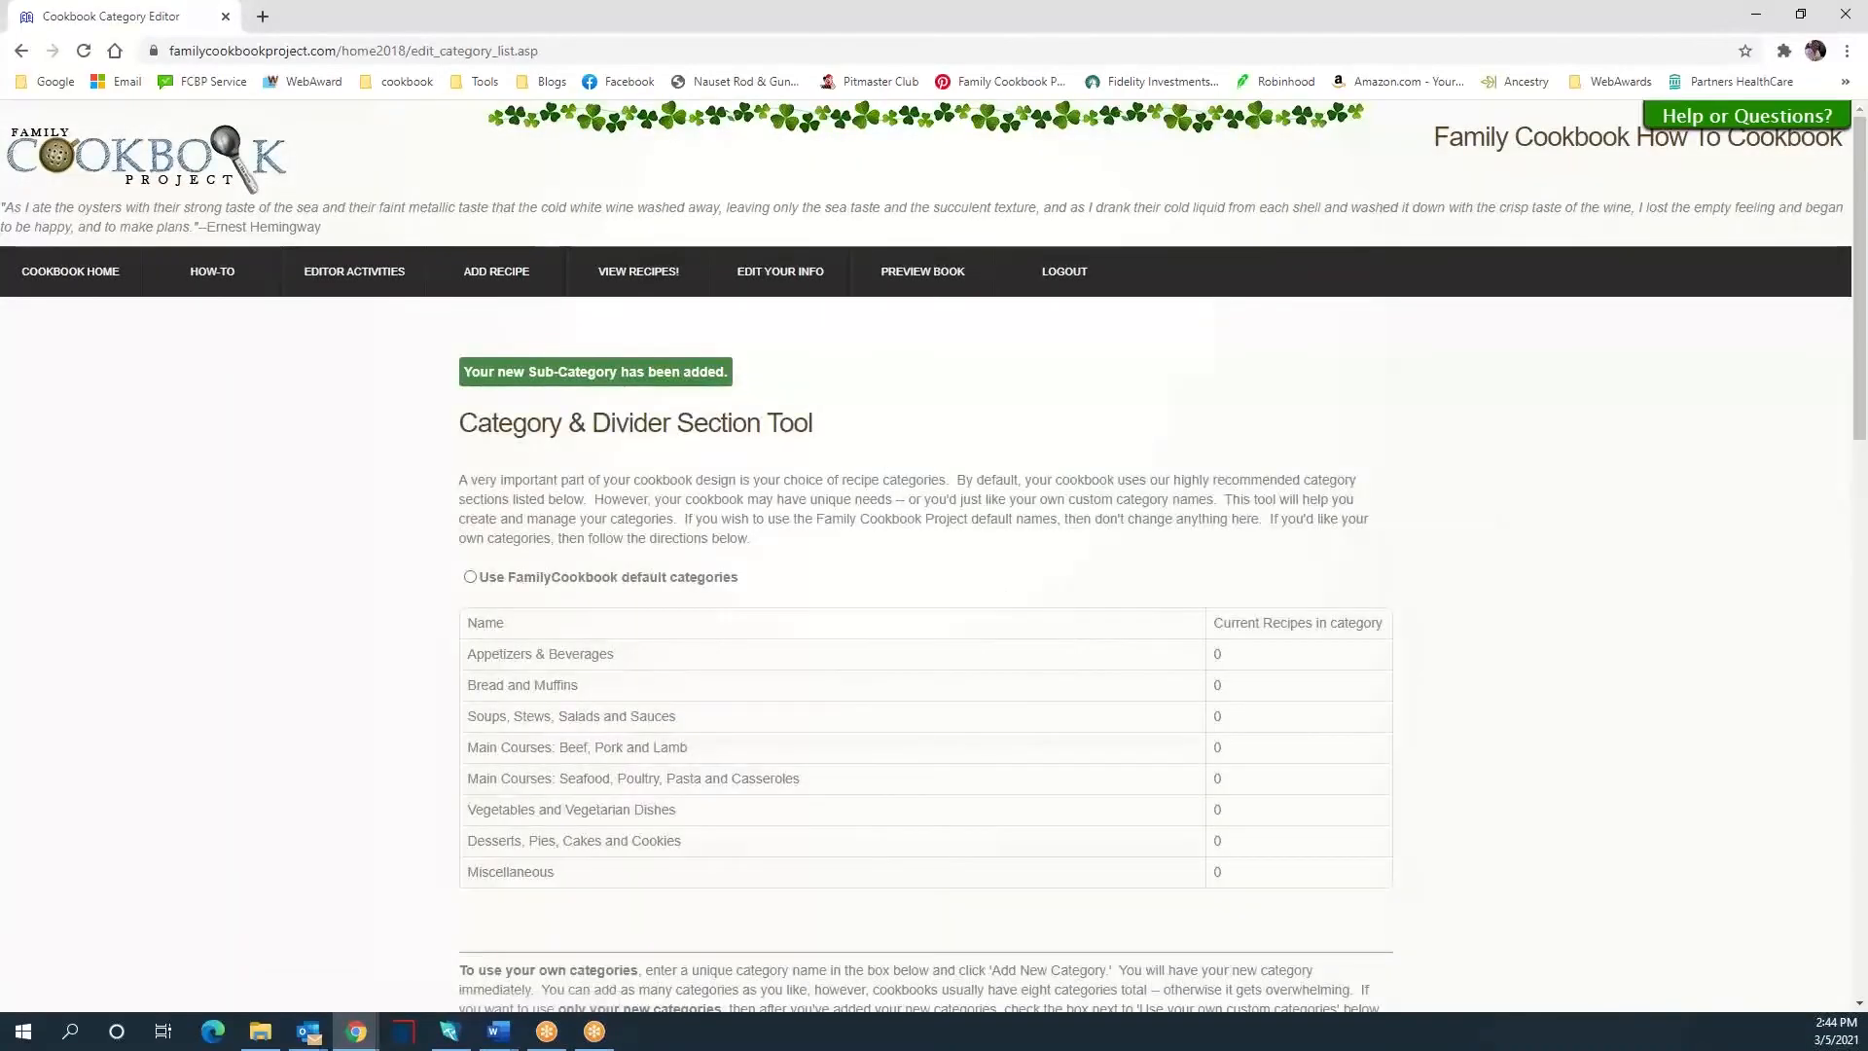
- Add a Poultry subcategory under the custom Main Courses: Seafood, Poultry, Pasta and Casseroles category
drag(1859, 277, 1859, 651)
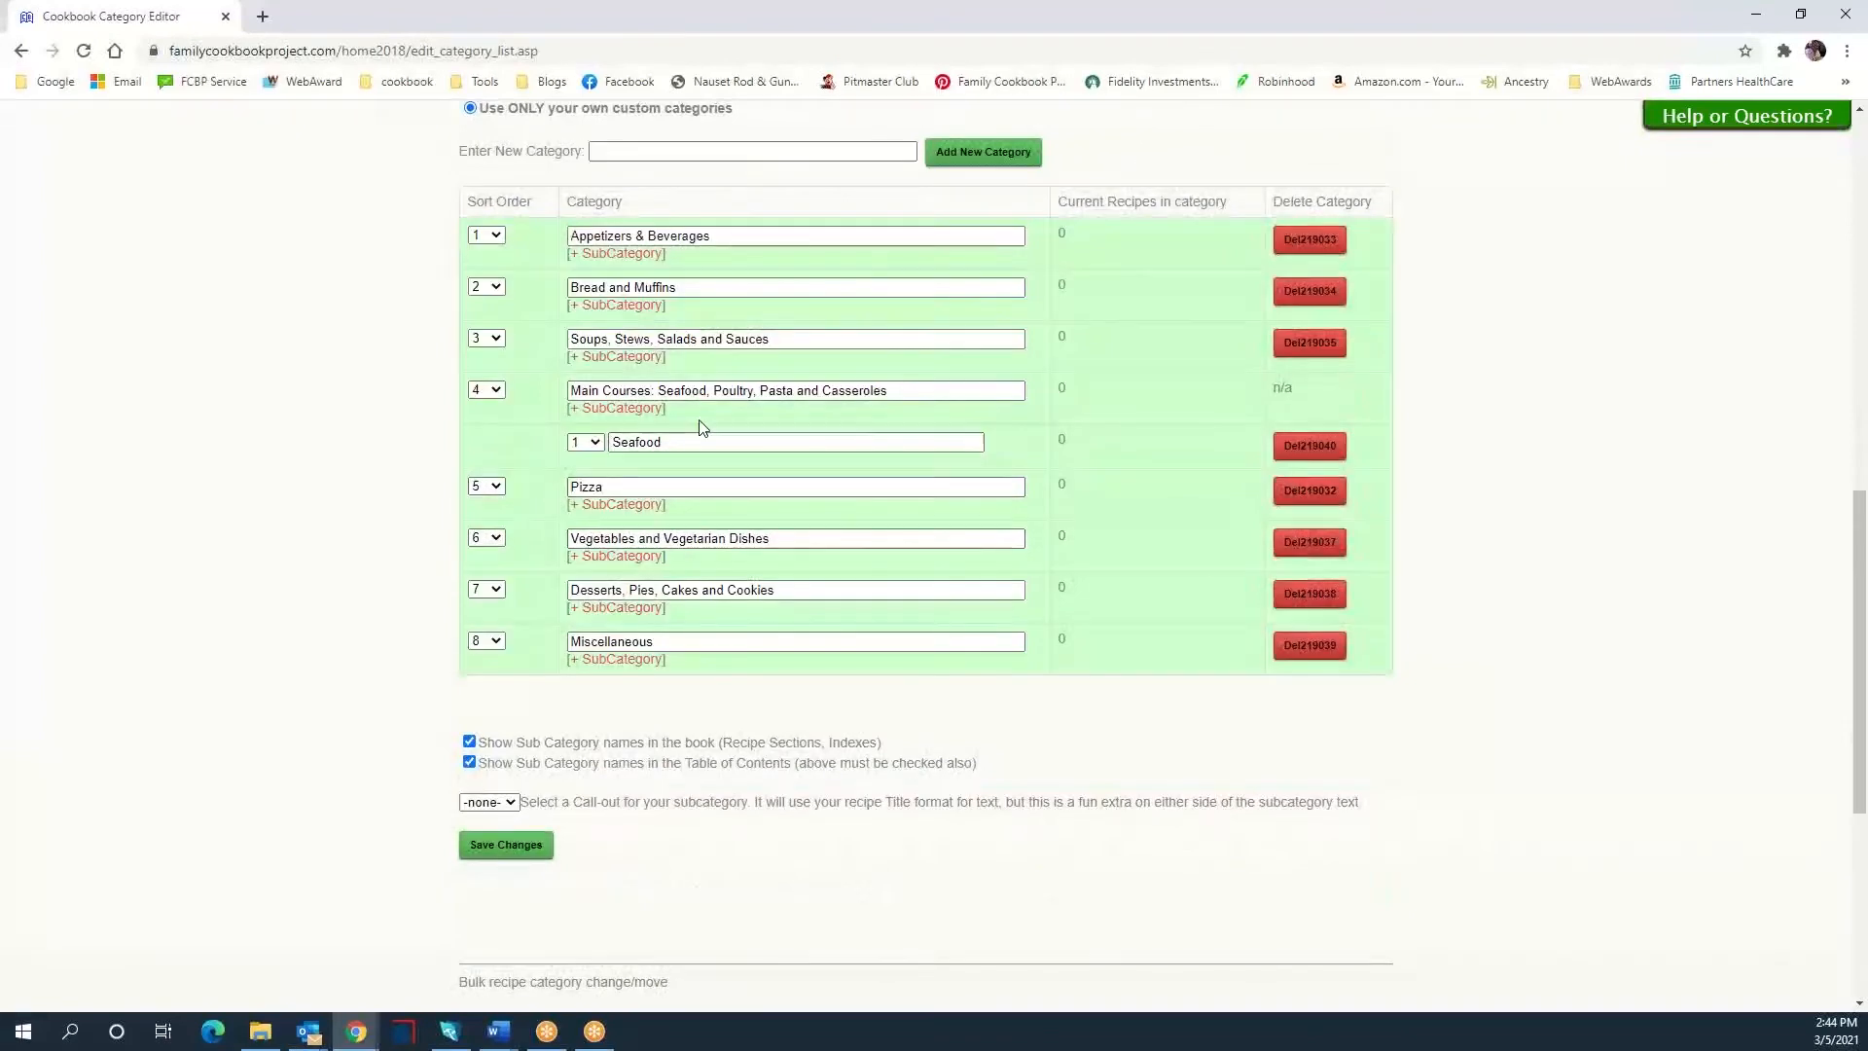
drag(717, 394, 755, 397)
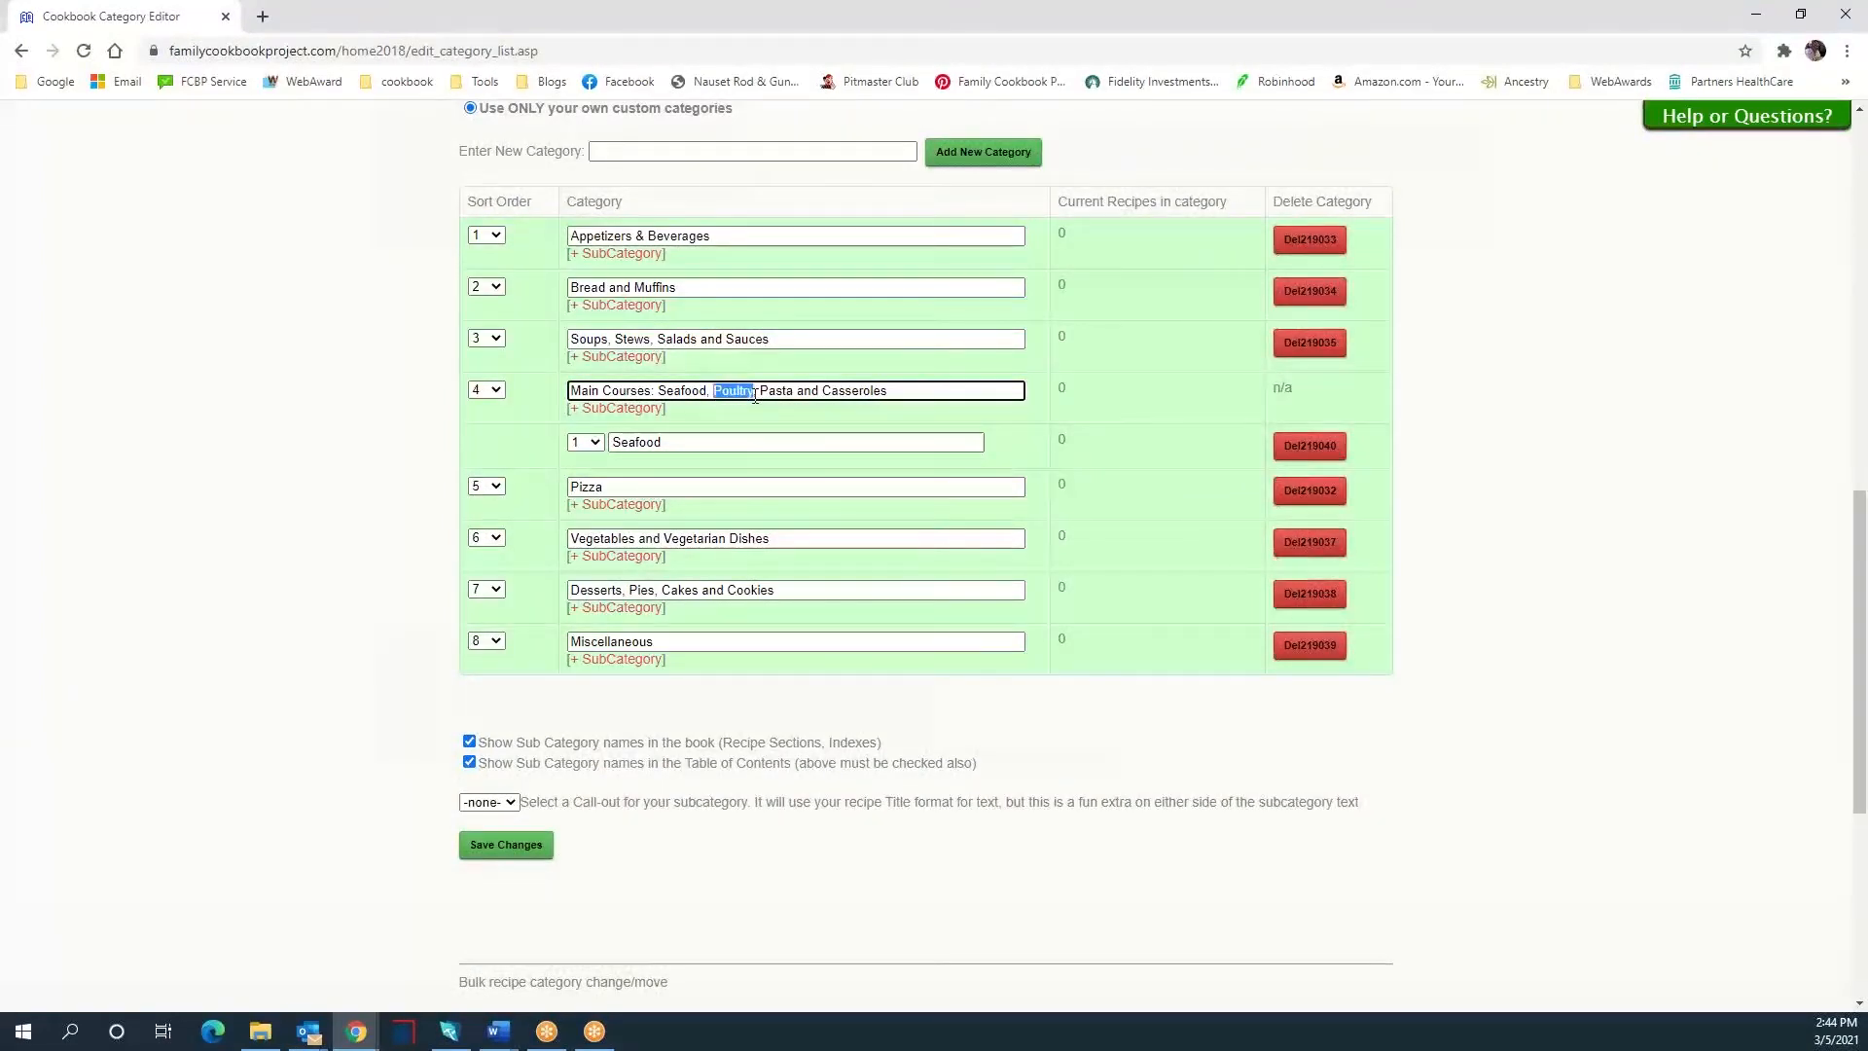
click(628, 407)
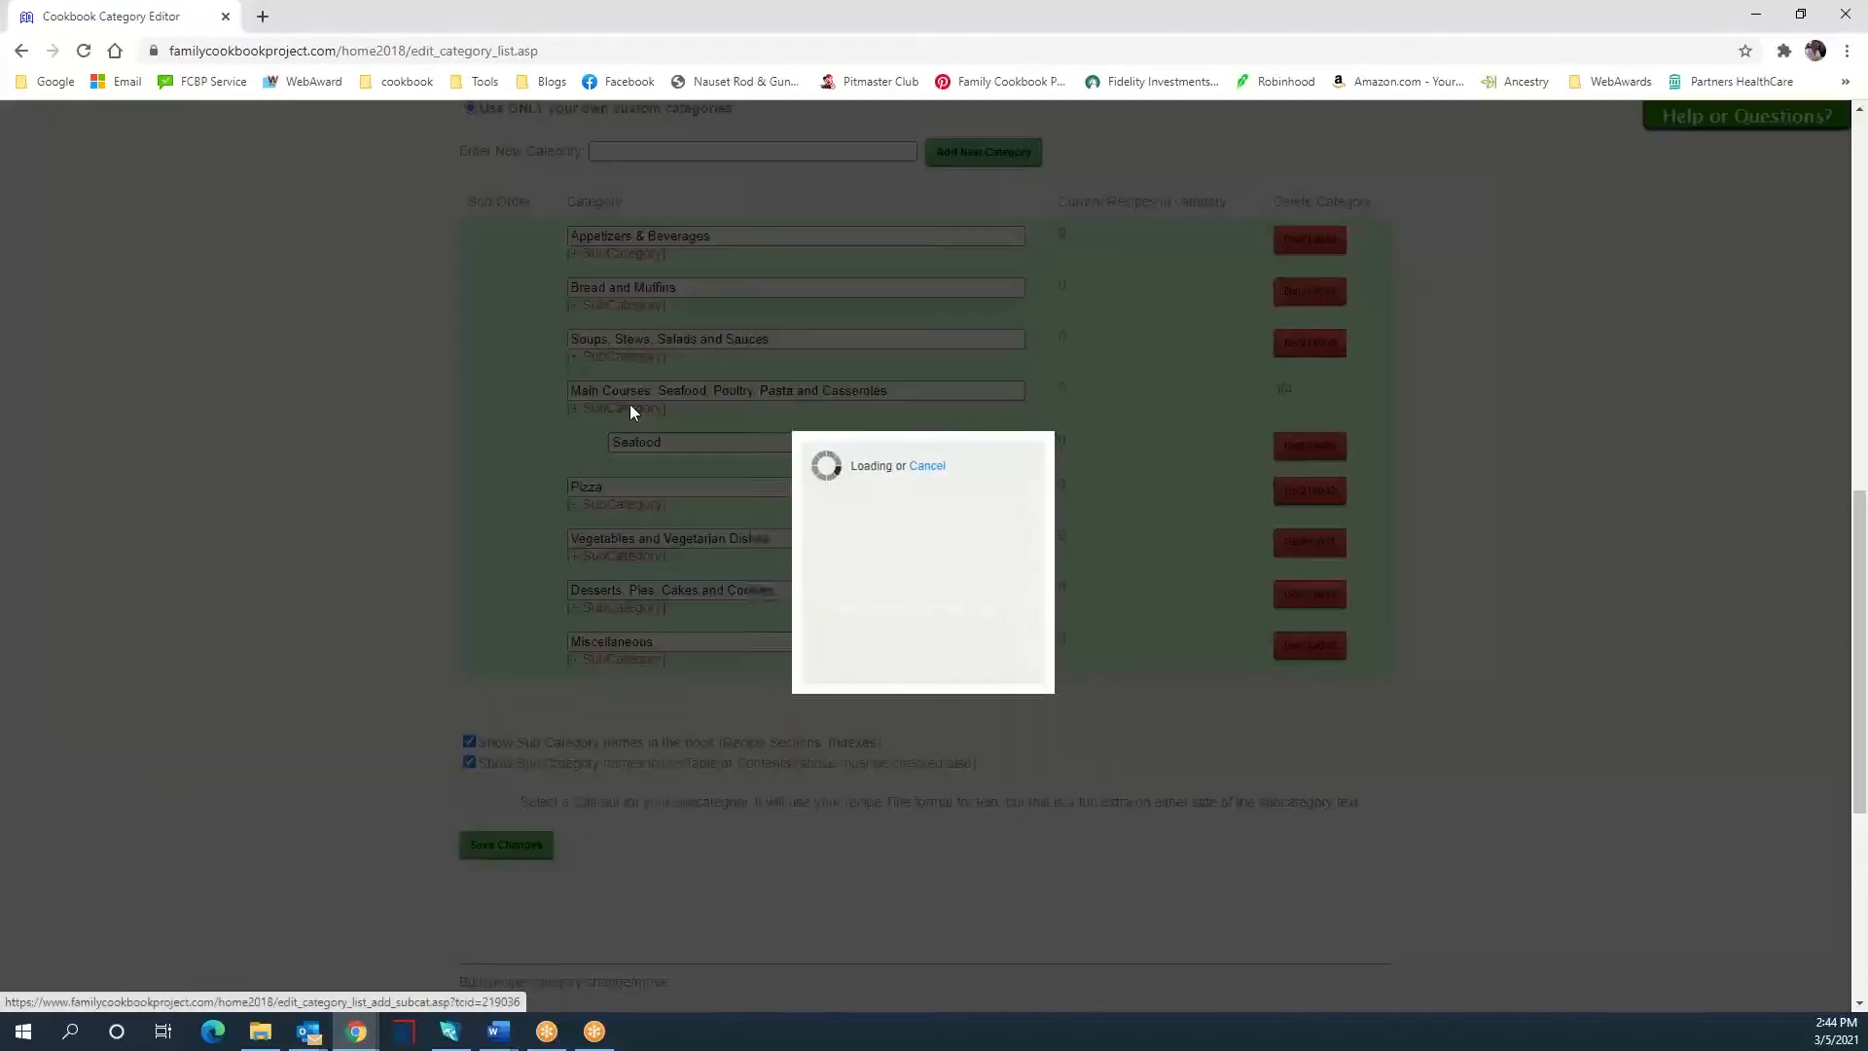
click(870, 449)
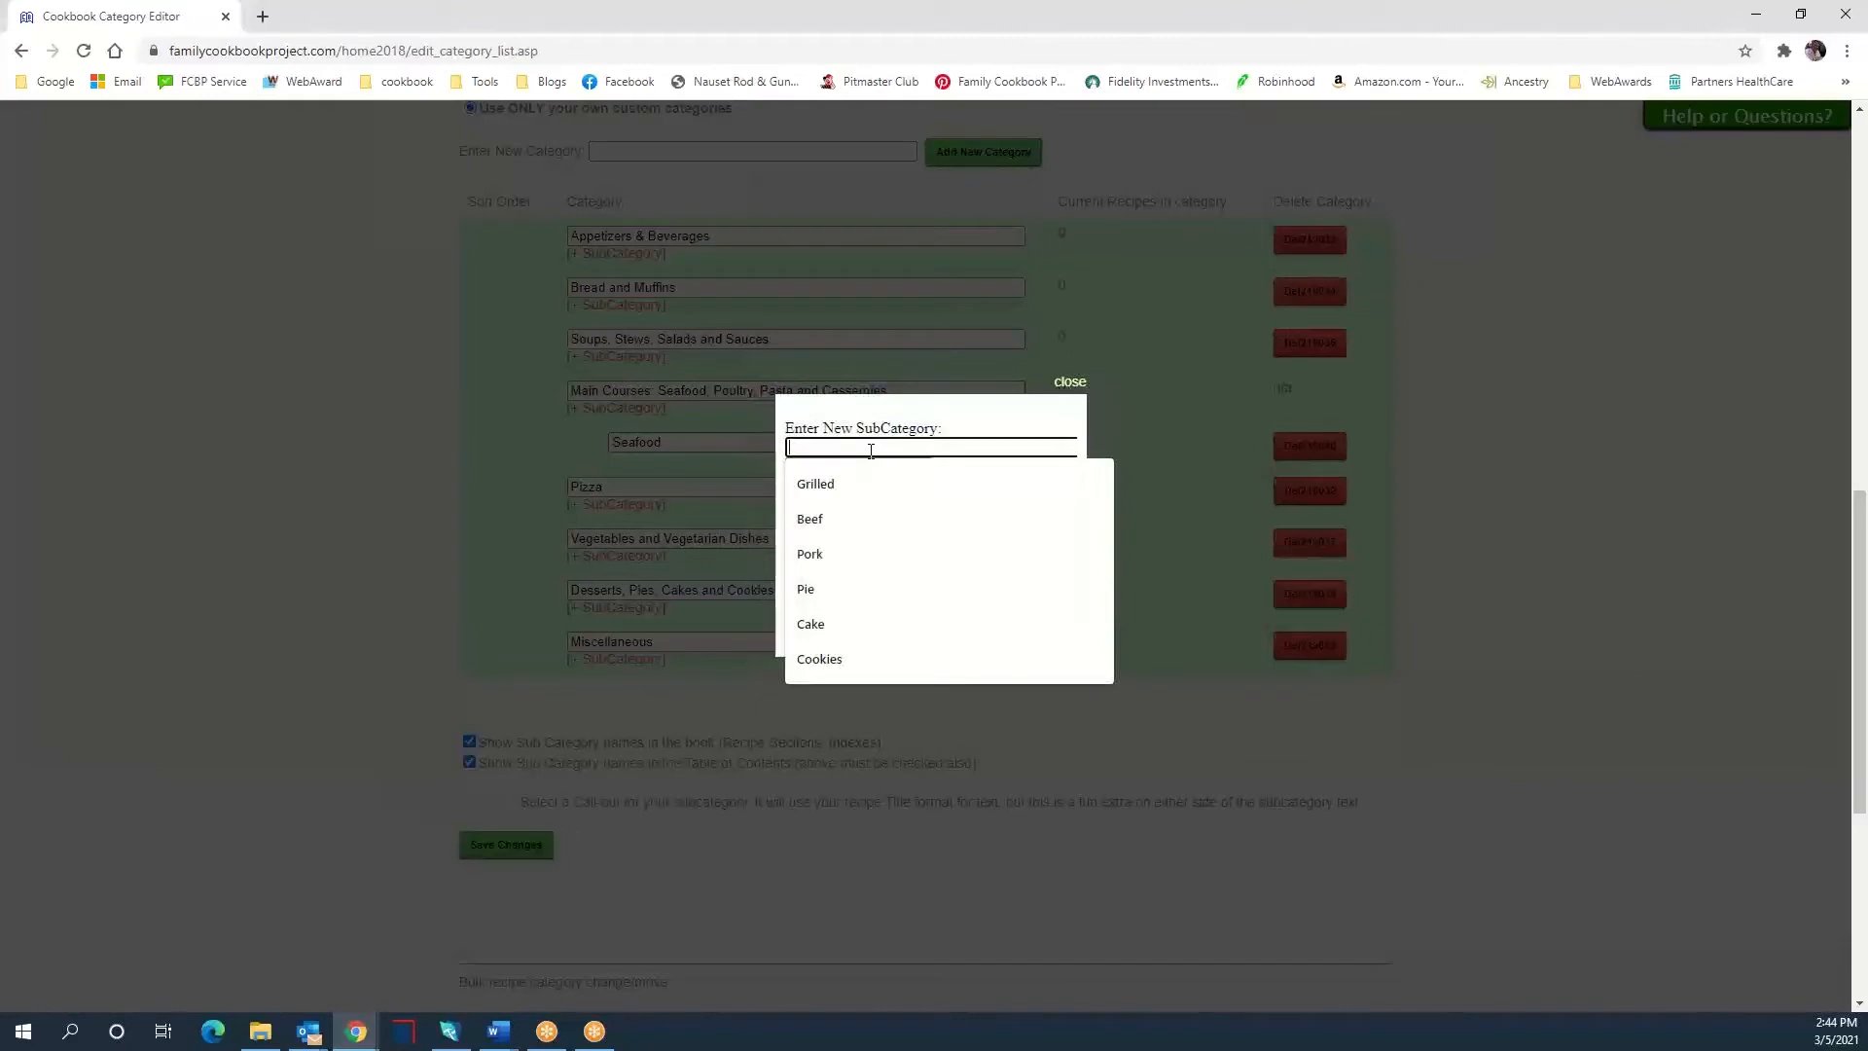
text(Poultry)
click(862, 469)
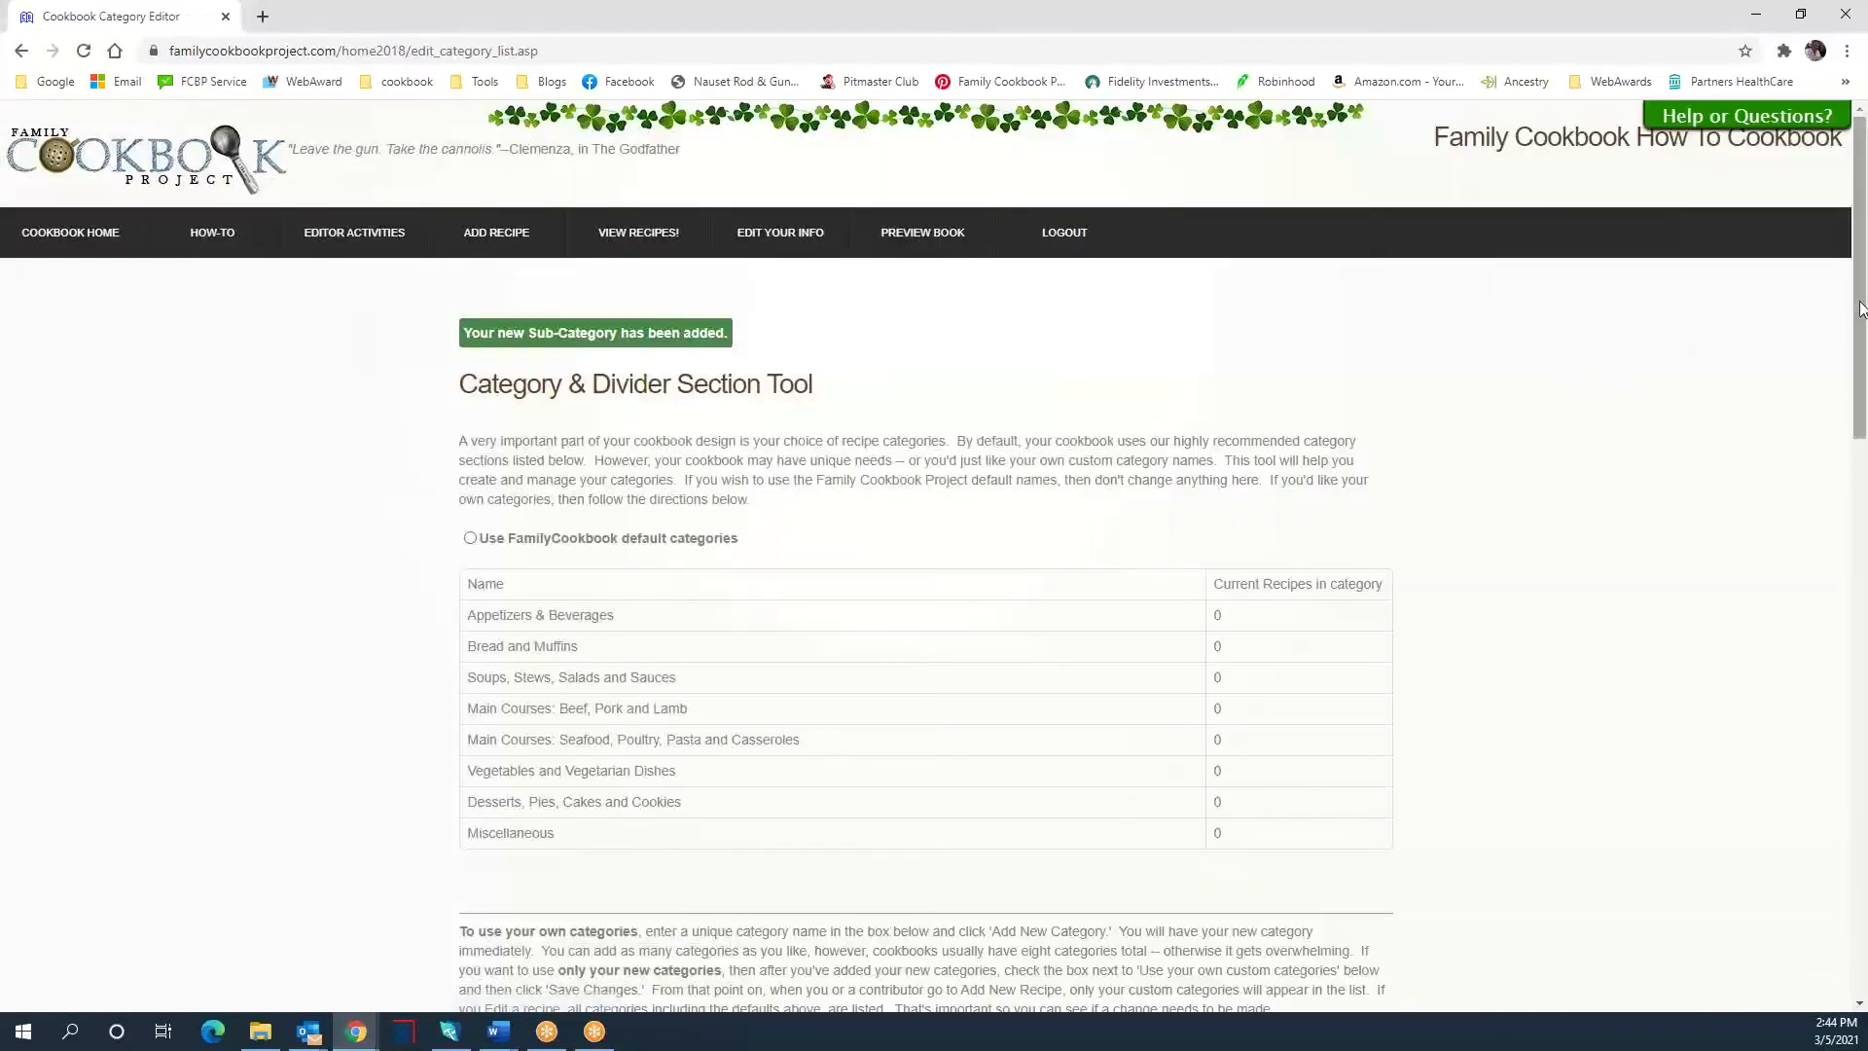
- Copy the word Pasta from the custom main courses category name and add it as a subcategory there
drag(1859, 309, 1859, 643)
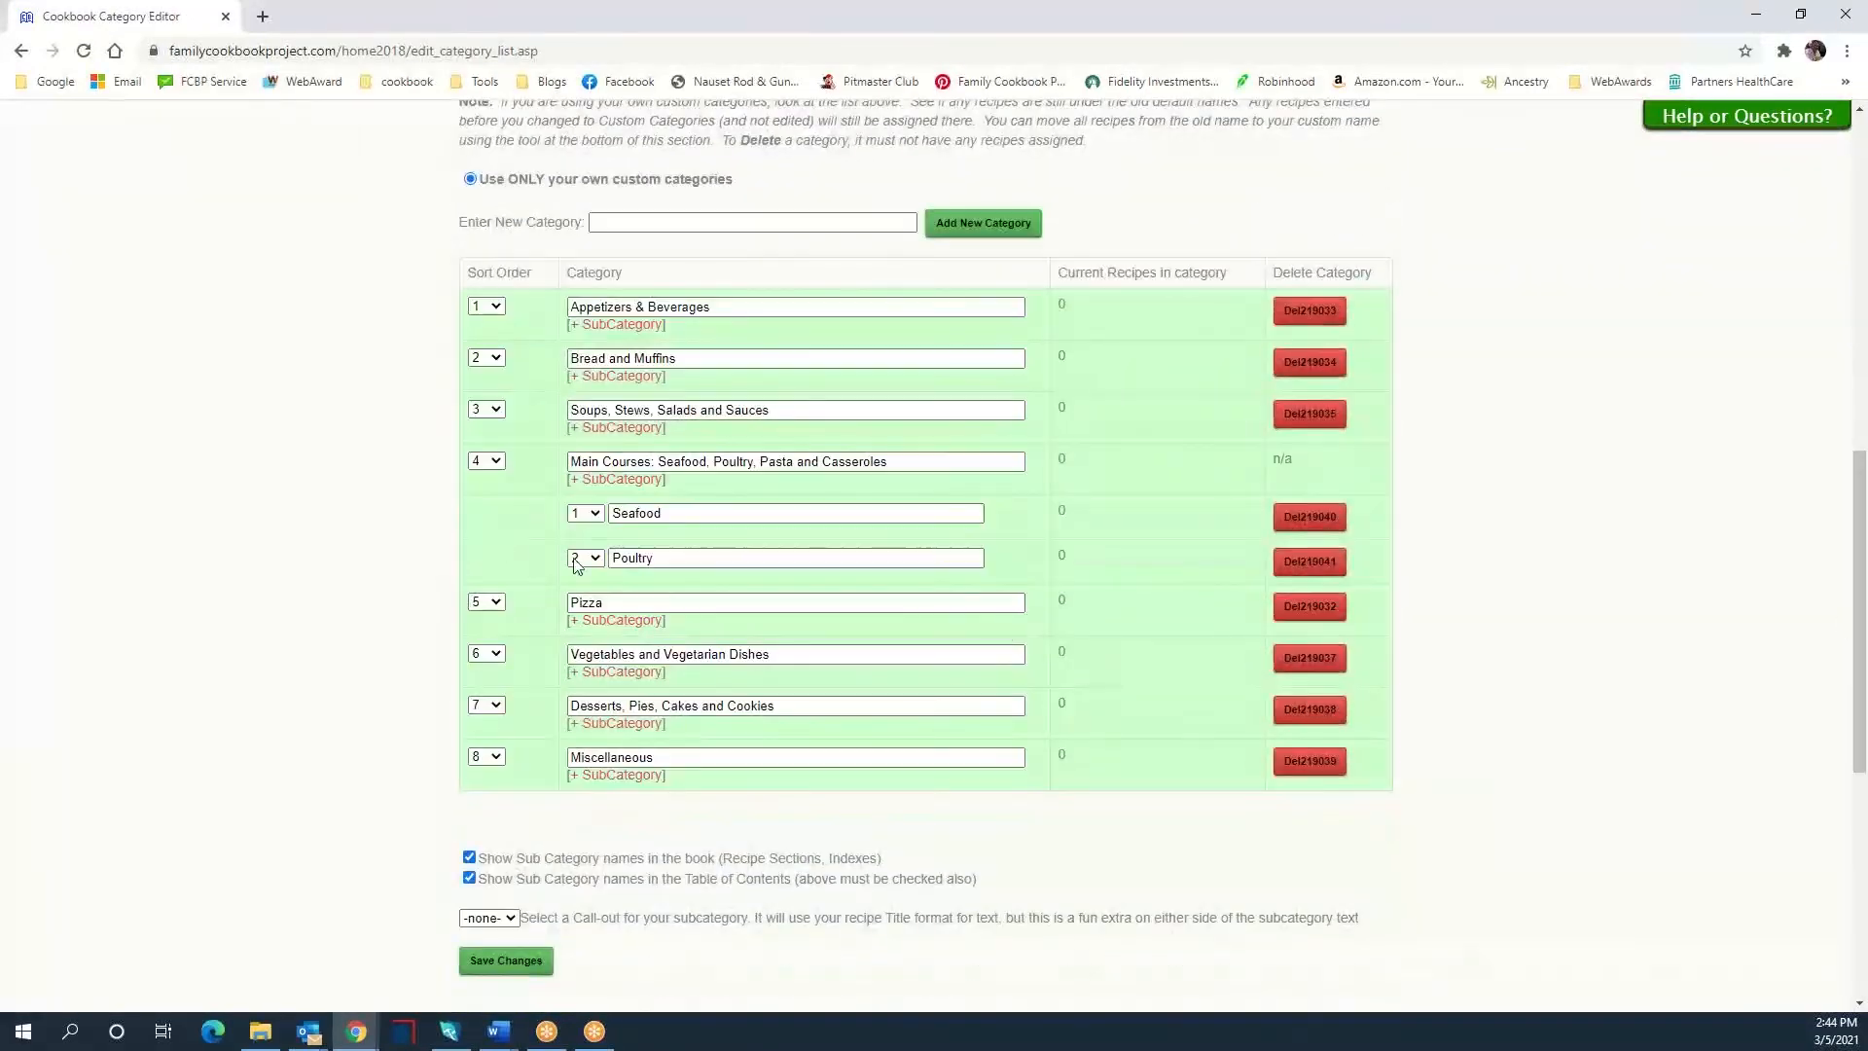
drag(759, 462, 792, 466)
key(ctrl+c)
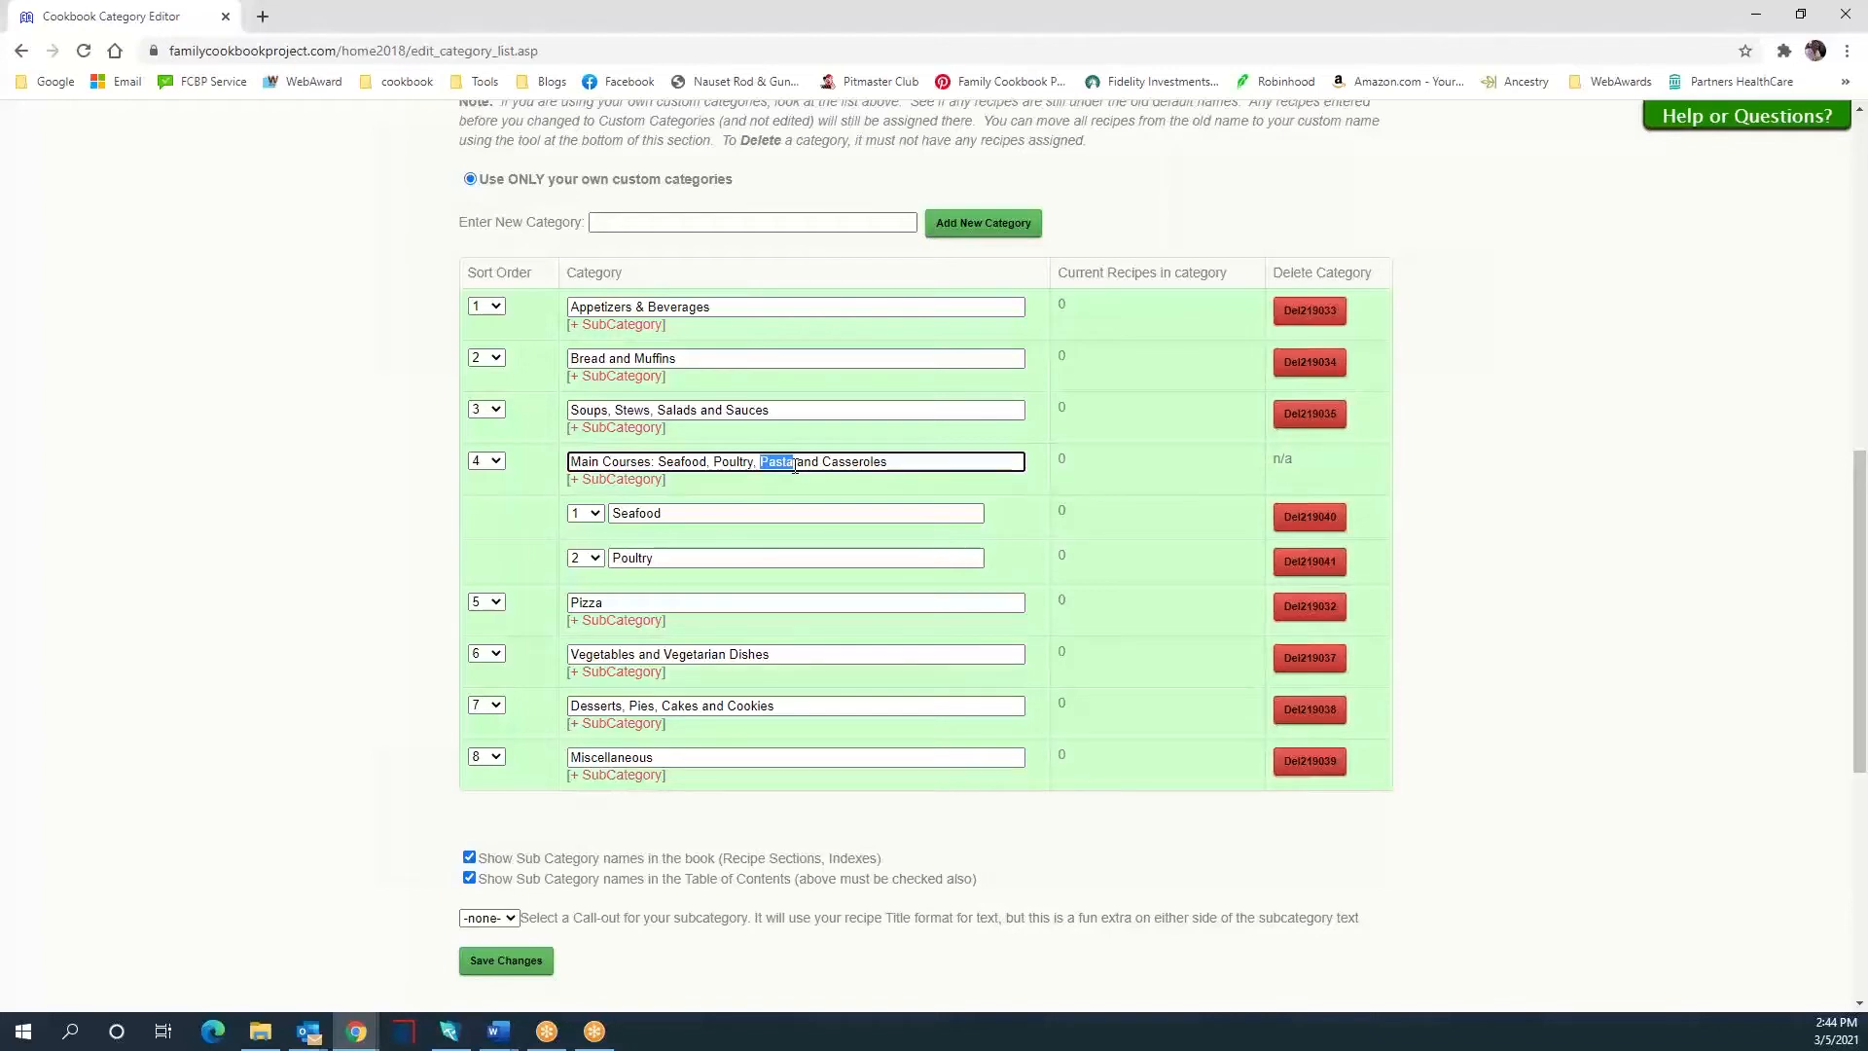
click(615, 479)
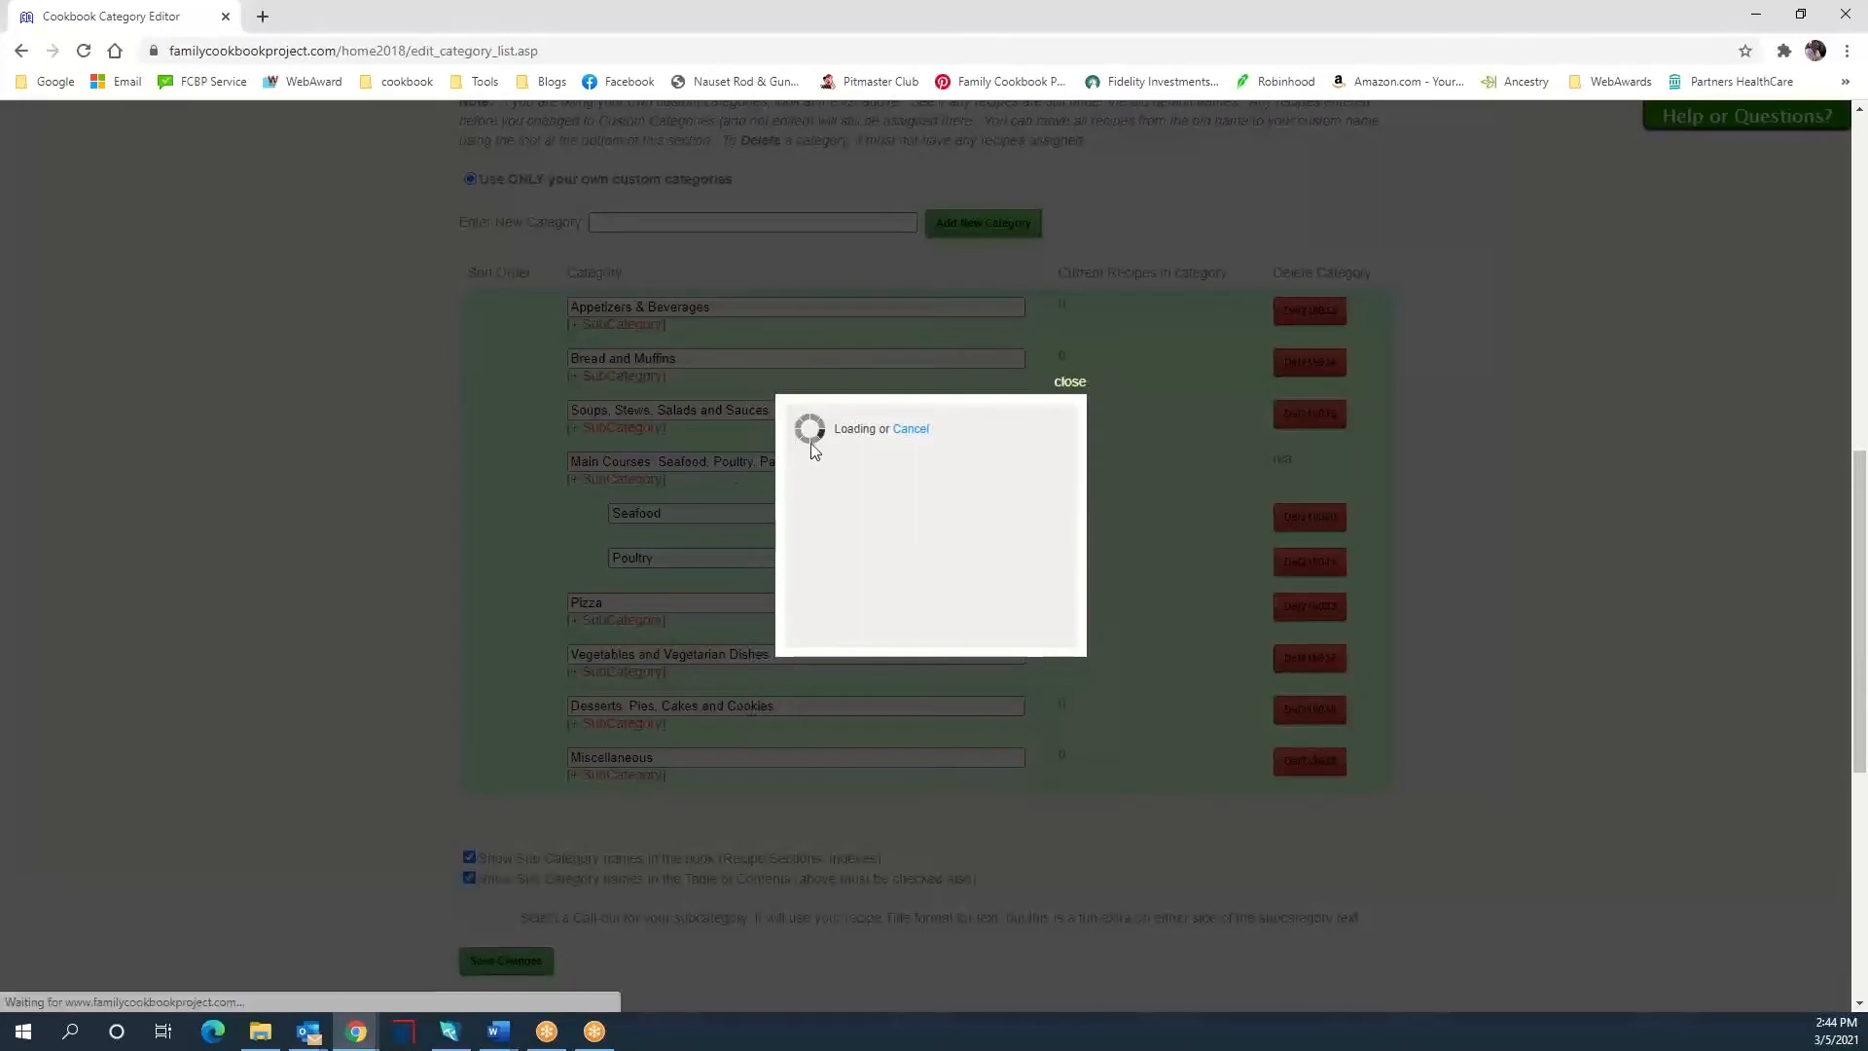
click(847, 449)
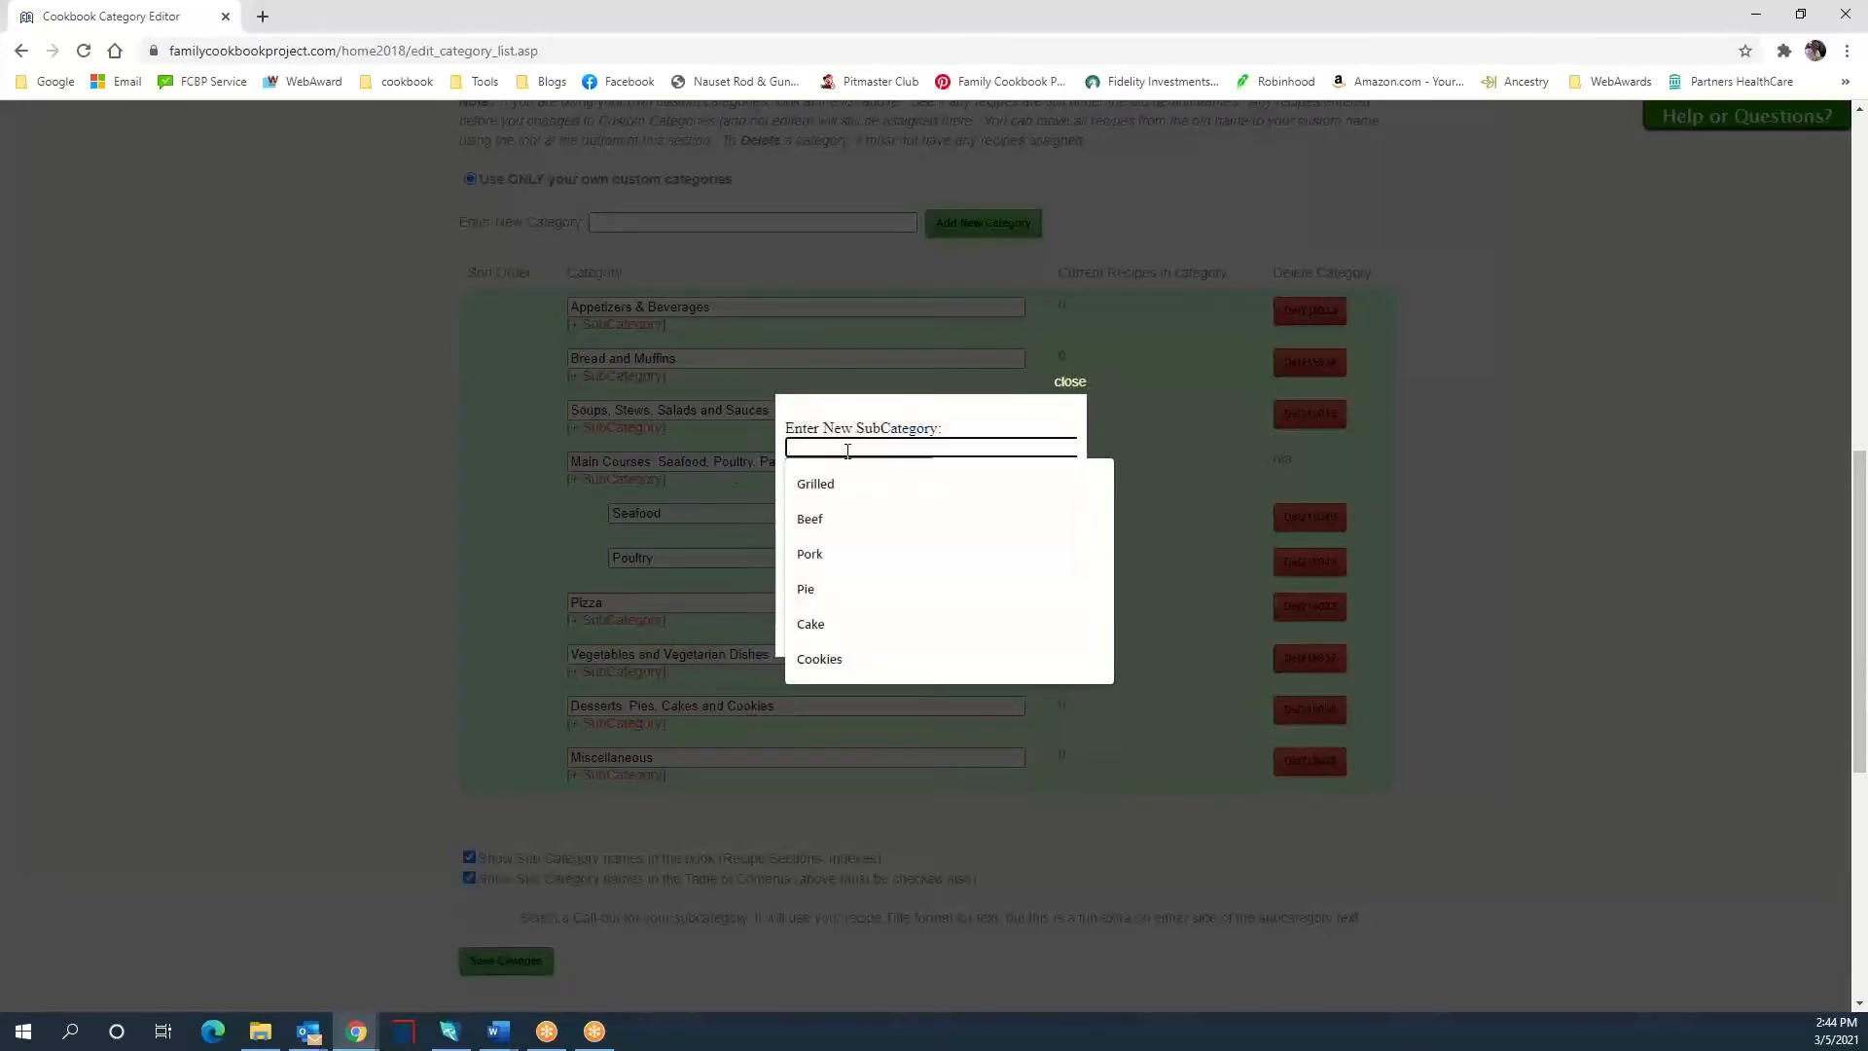
key(ctrl+v)
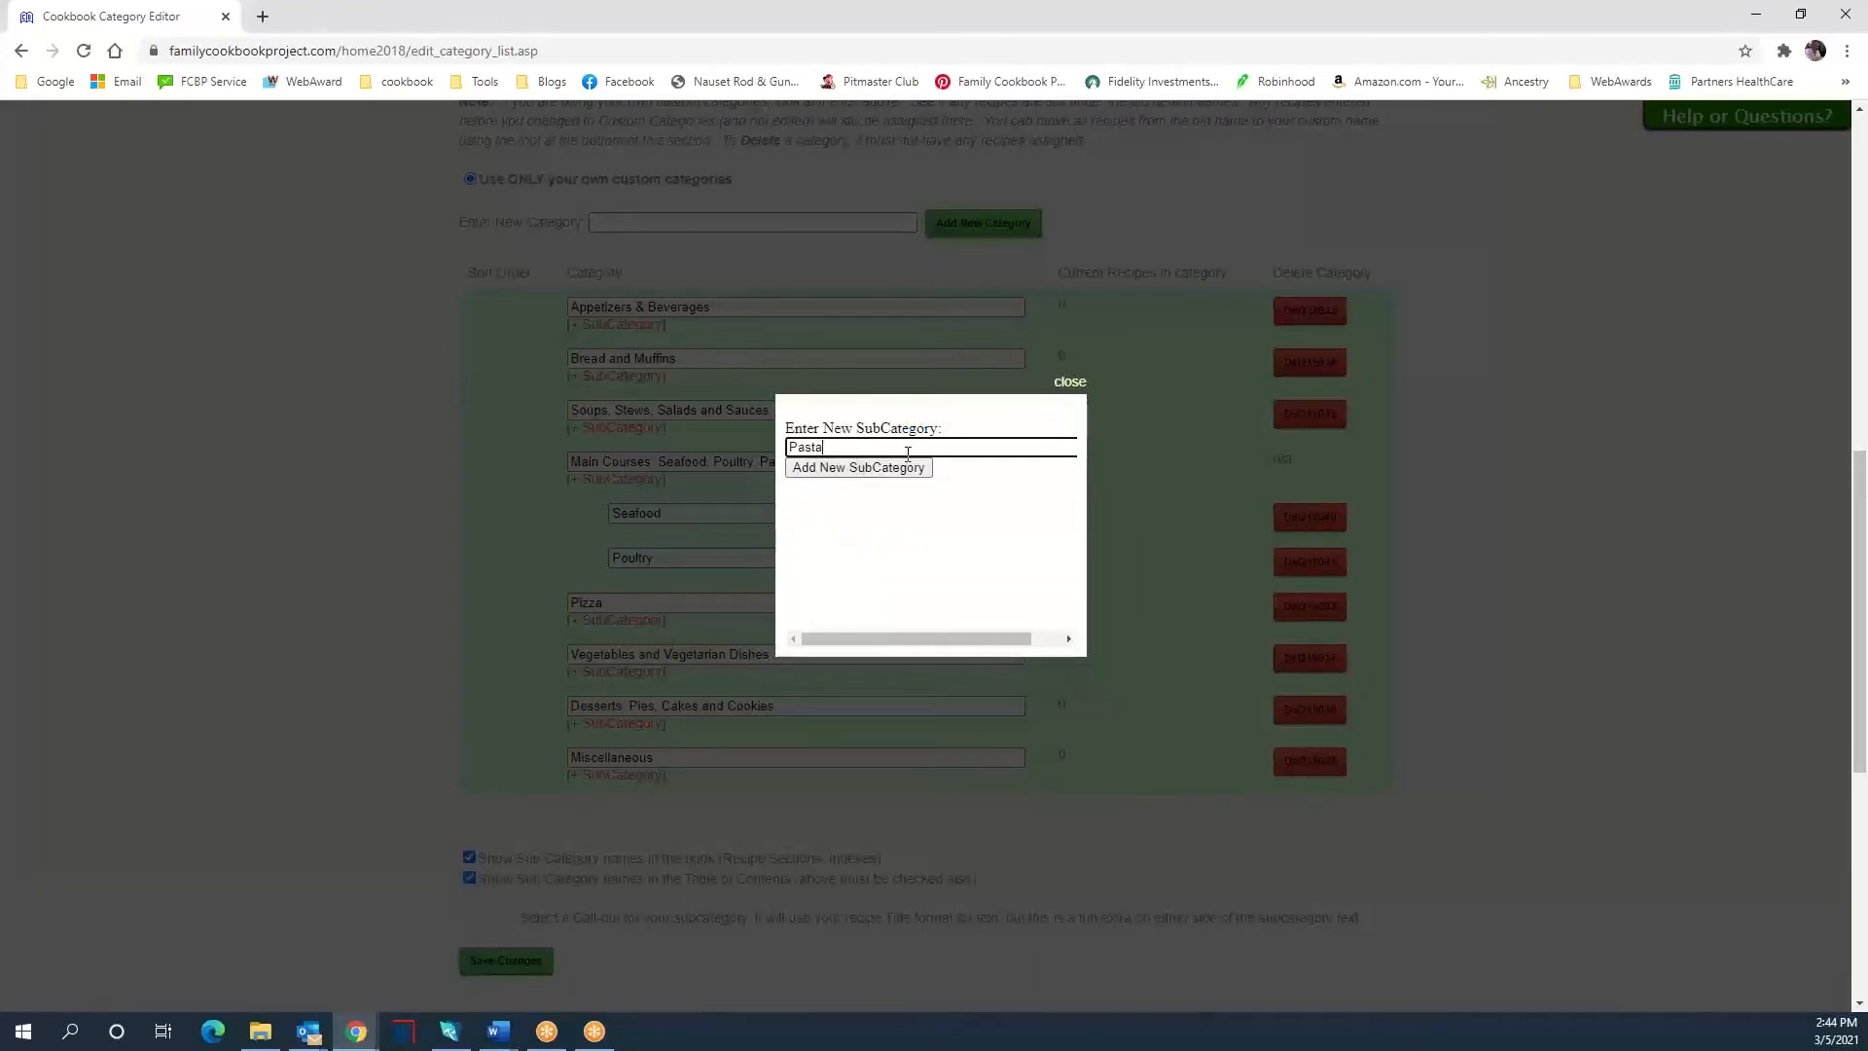
click(865, 471)
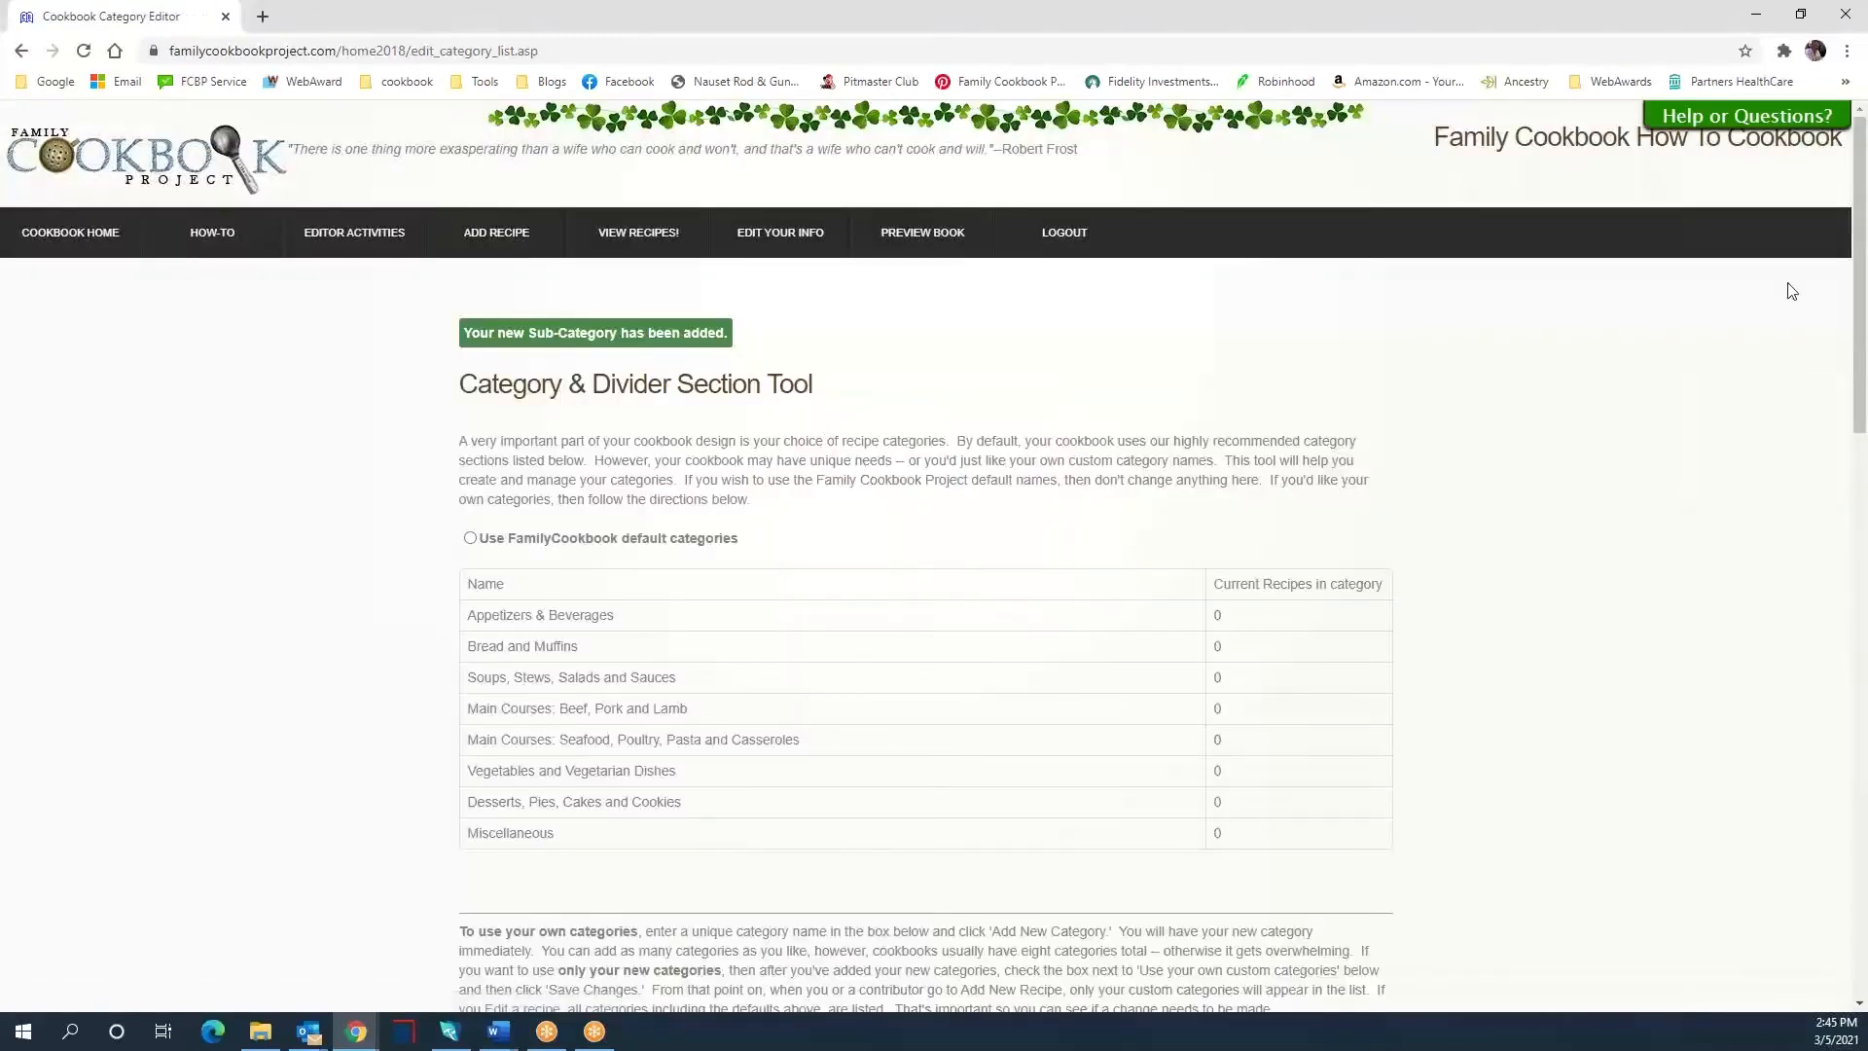
- Shorten the name of the custom category holding Seafood, Poultry and Pasta to Main Courses and save the changes
drag(1860, 287, 1860, 608)
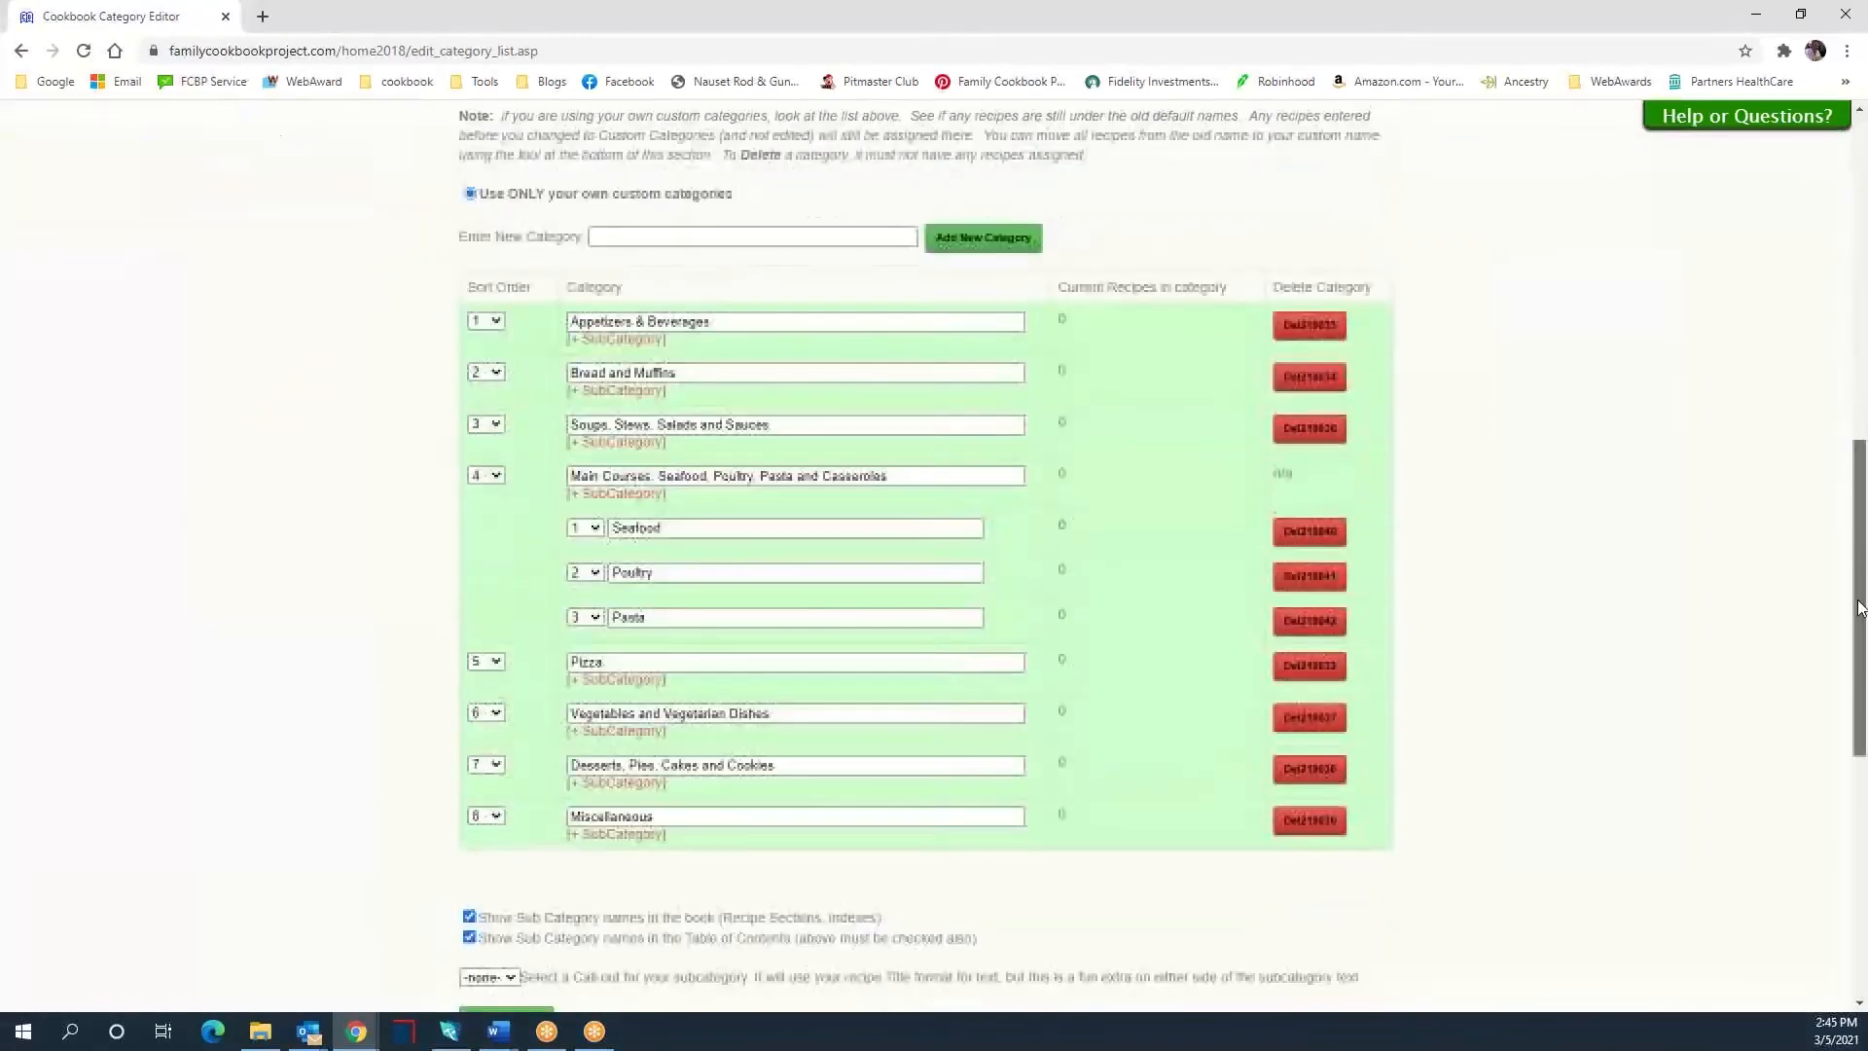
drag(652, 471, 994, 529)
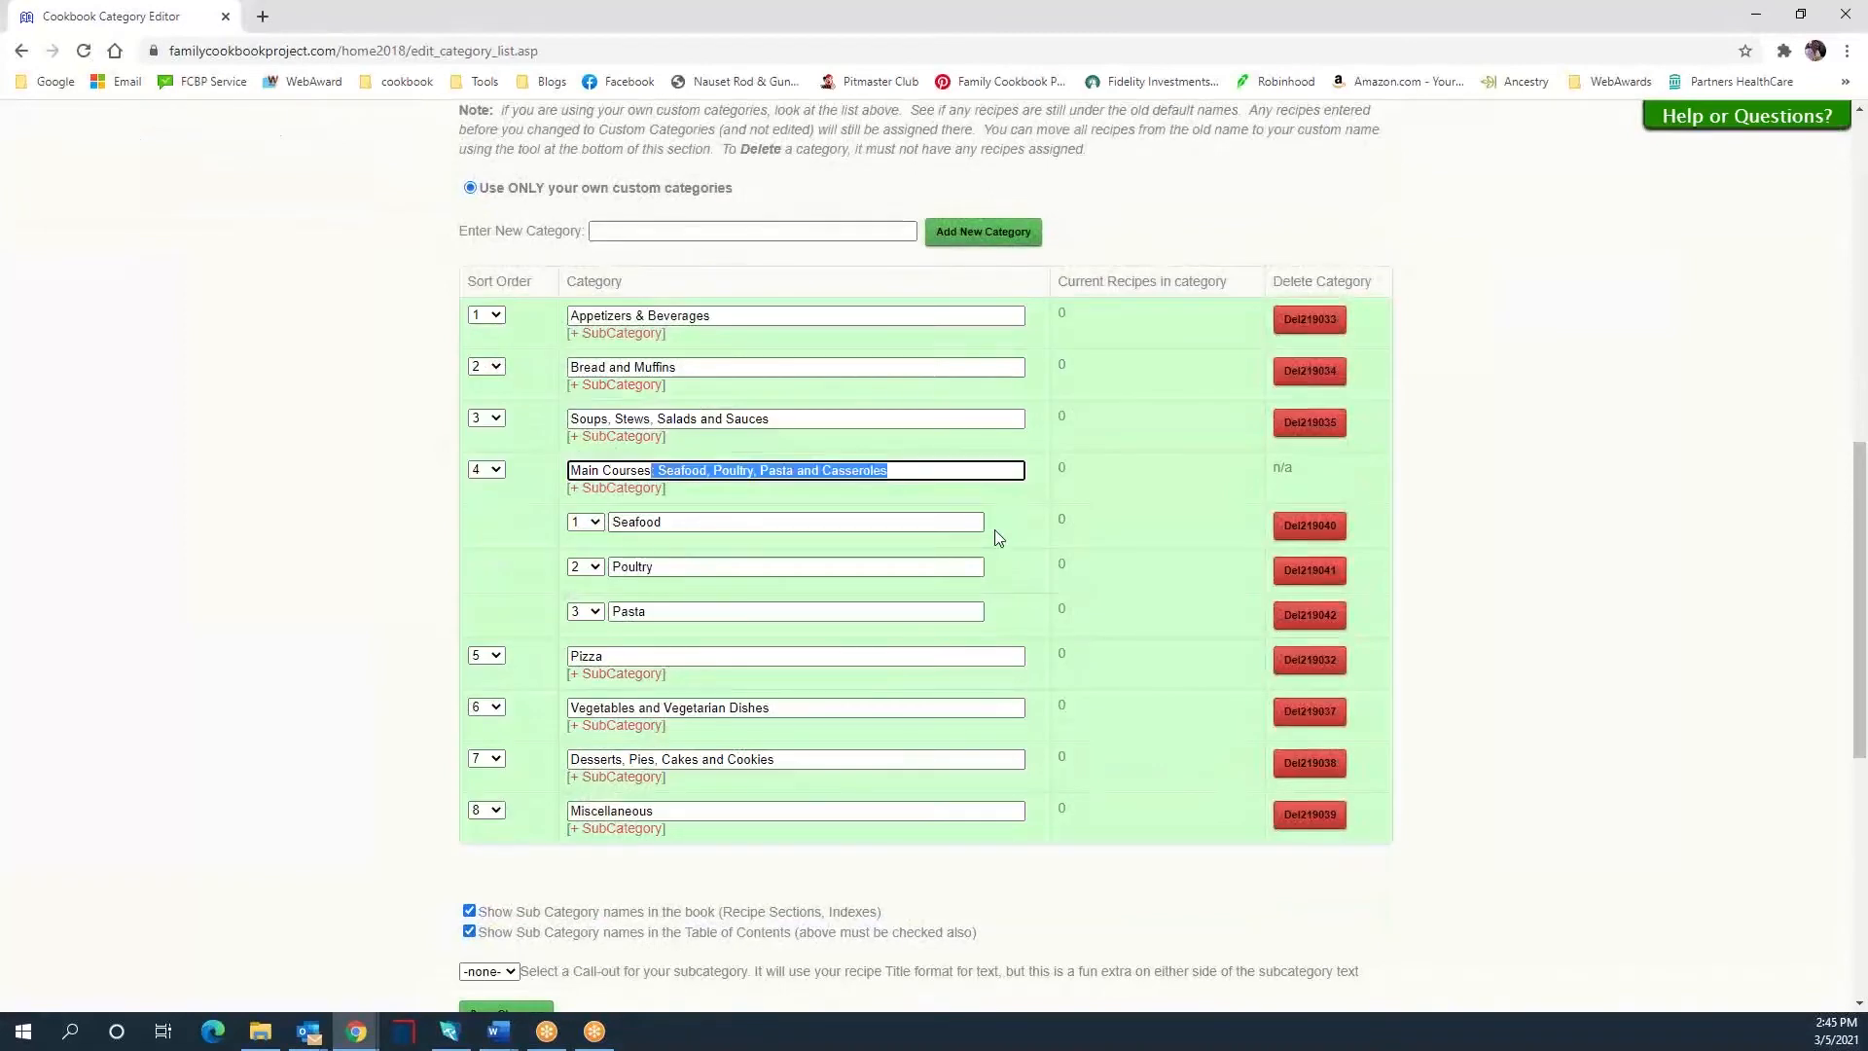
key(BackSpace)
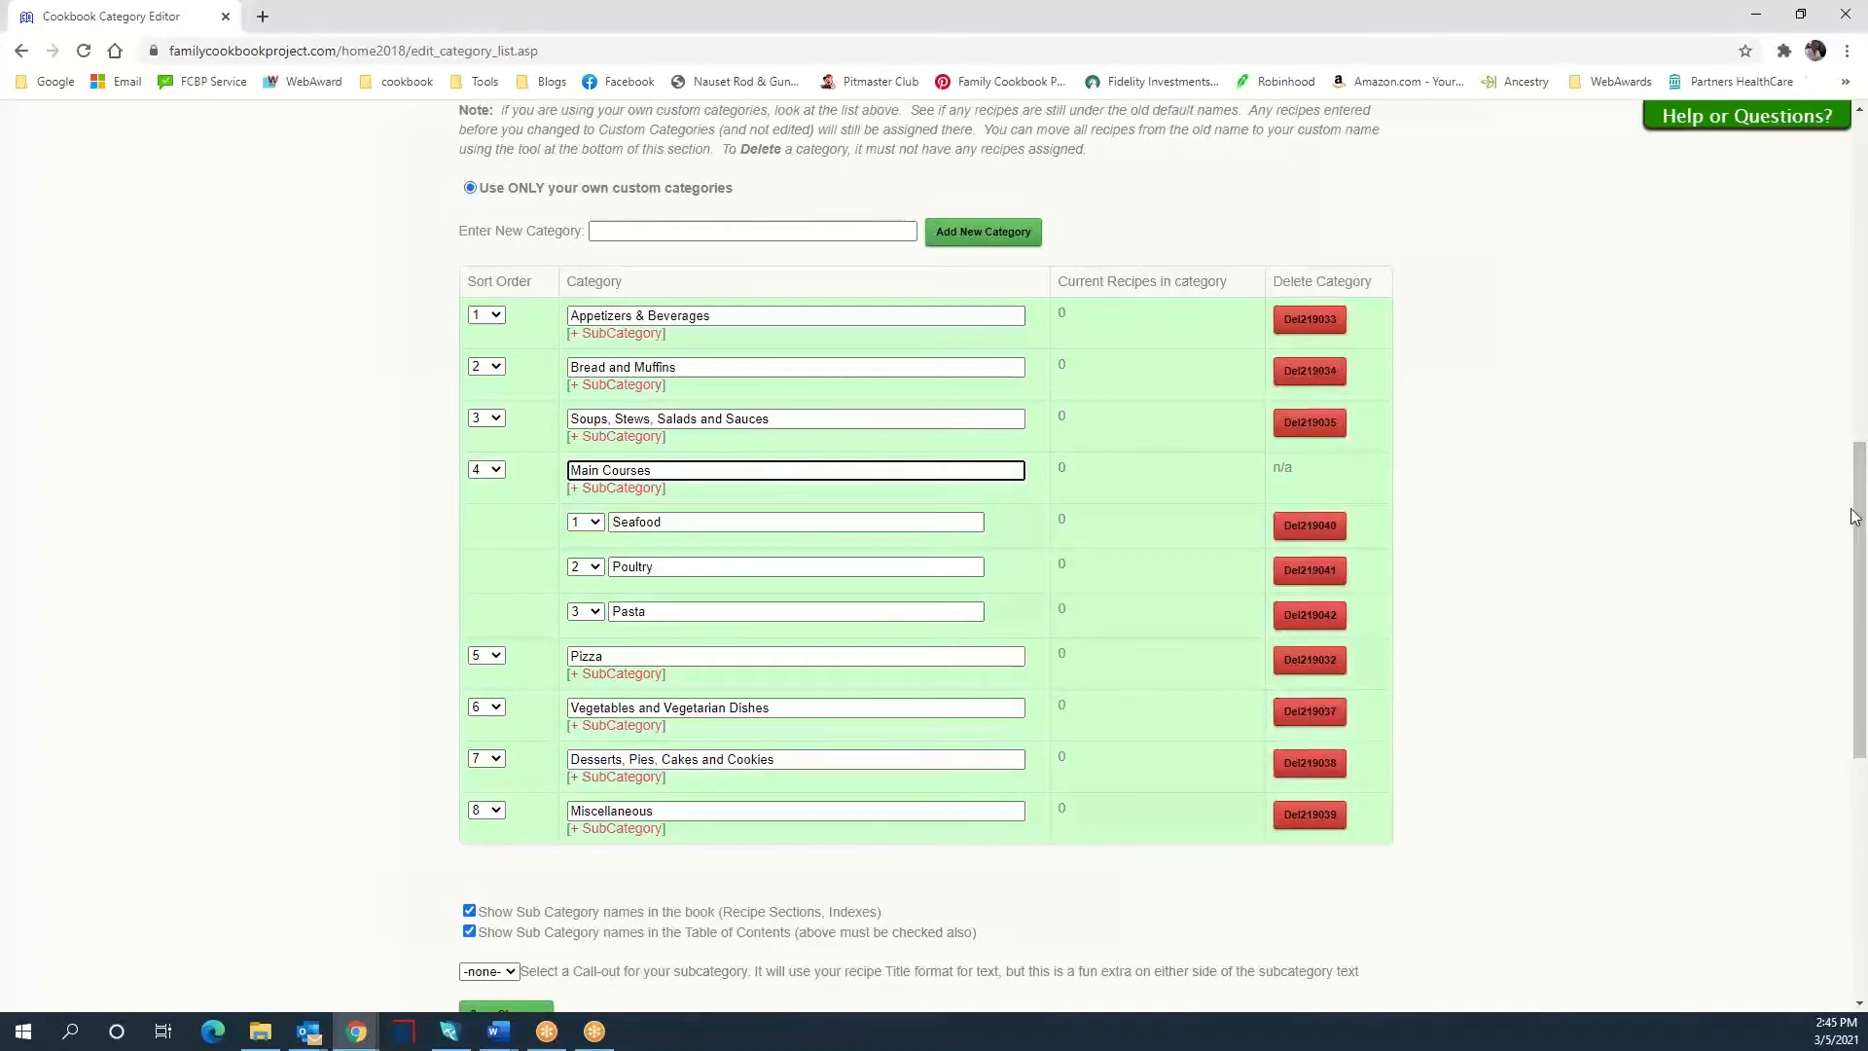
drag(1858, 546, 1858, 629)
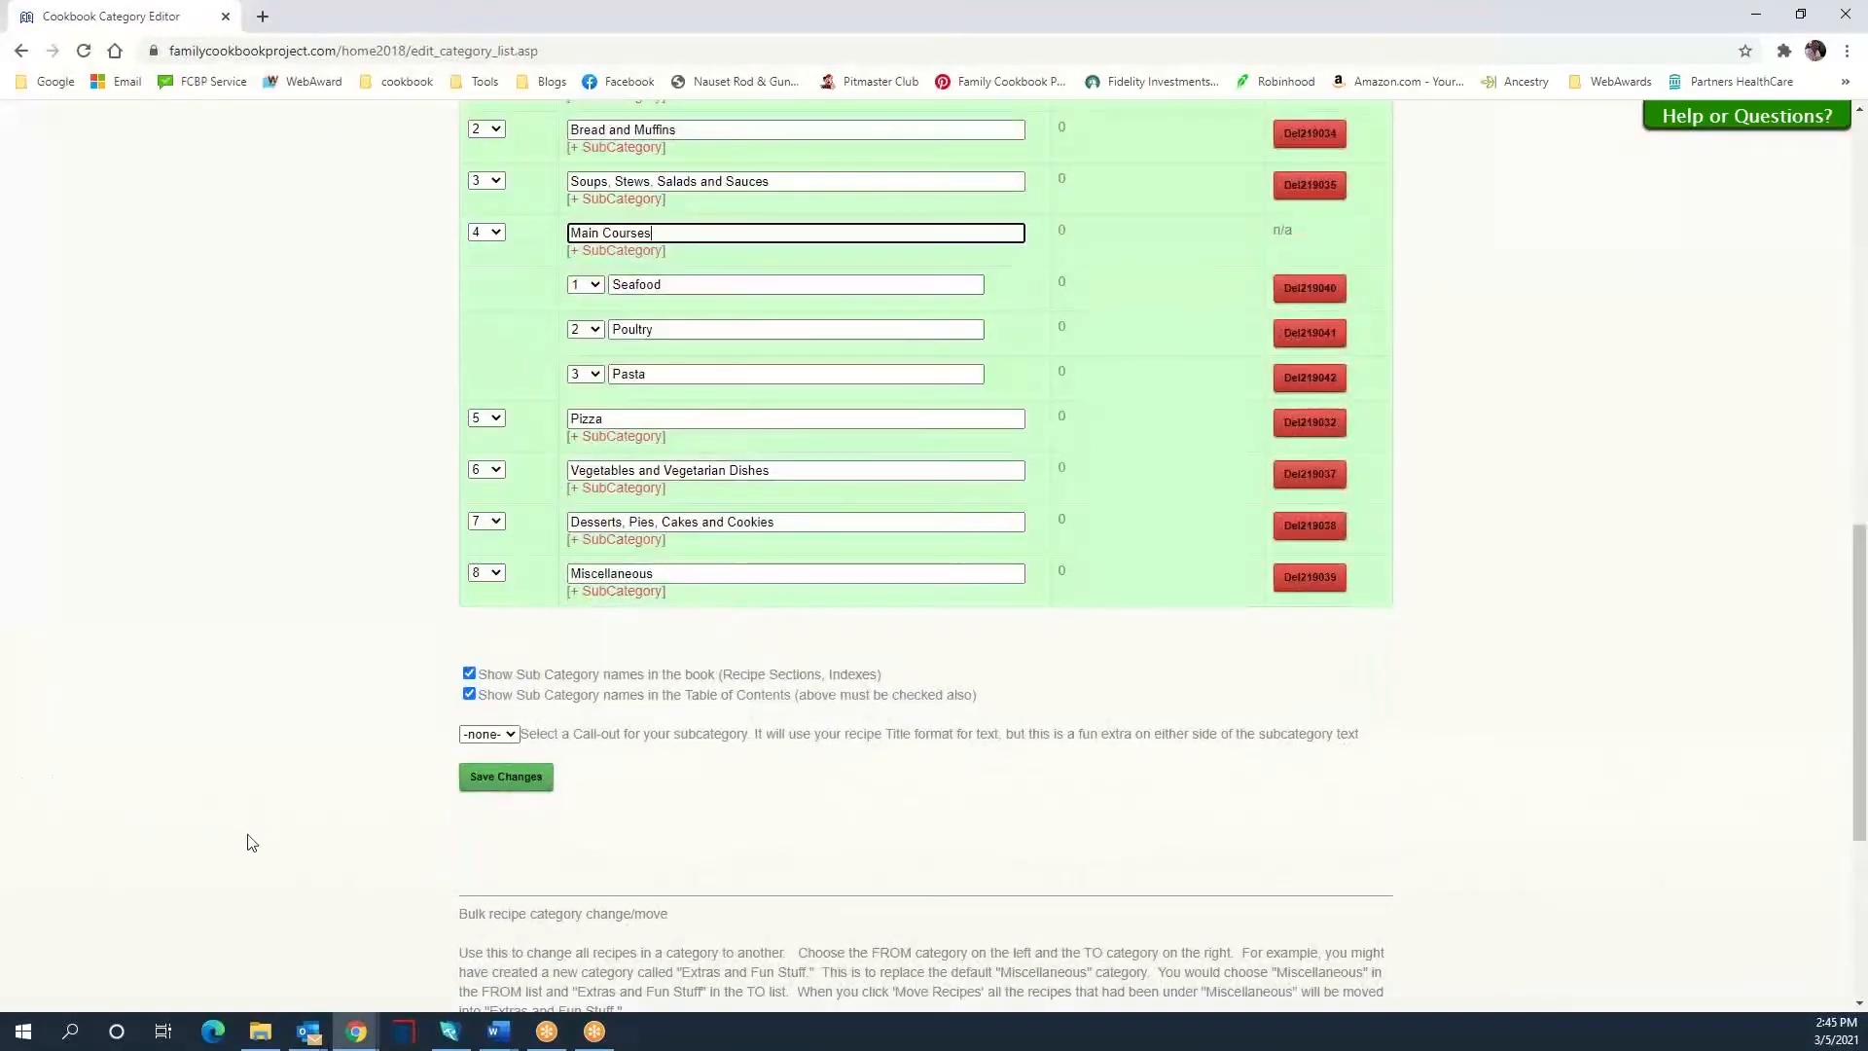
click(505, 784)
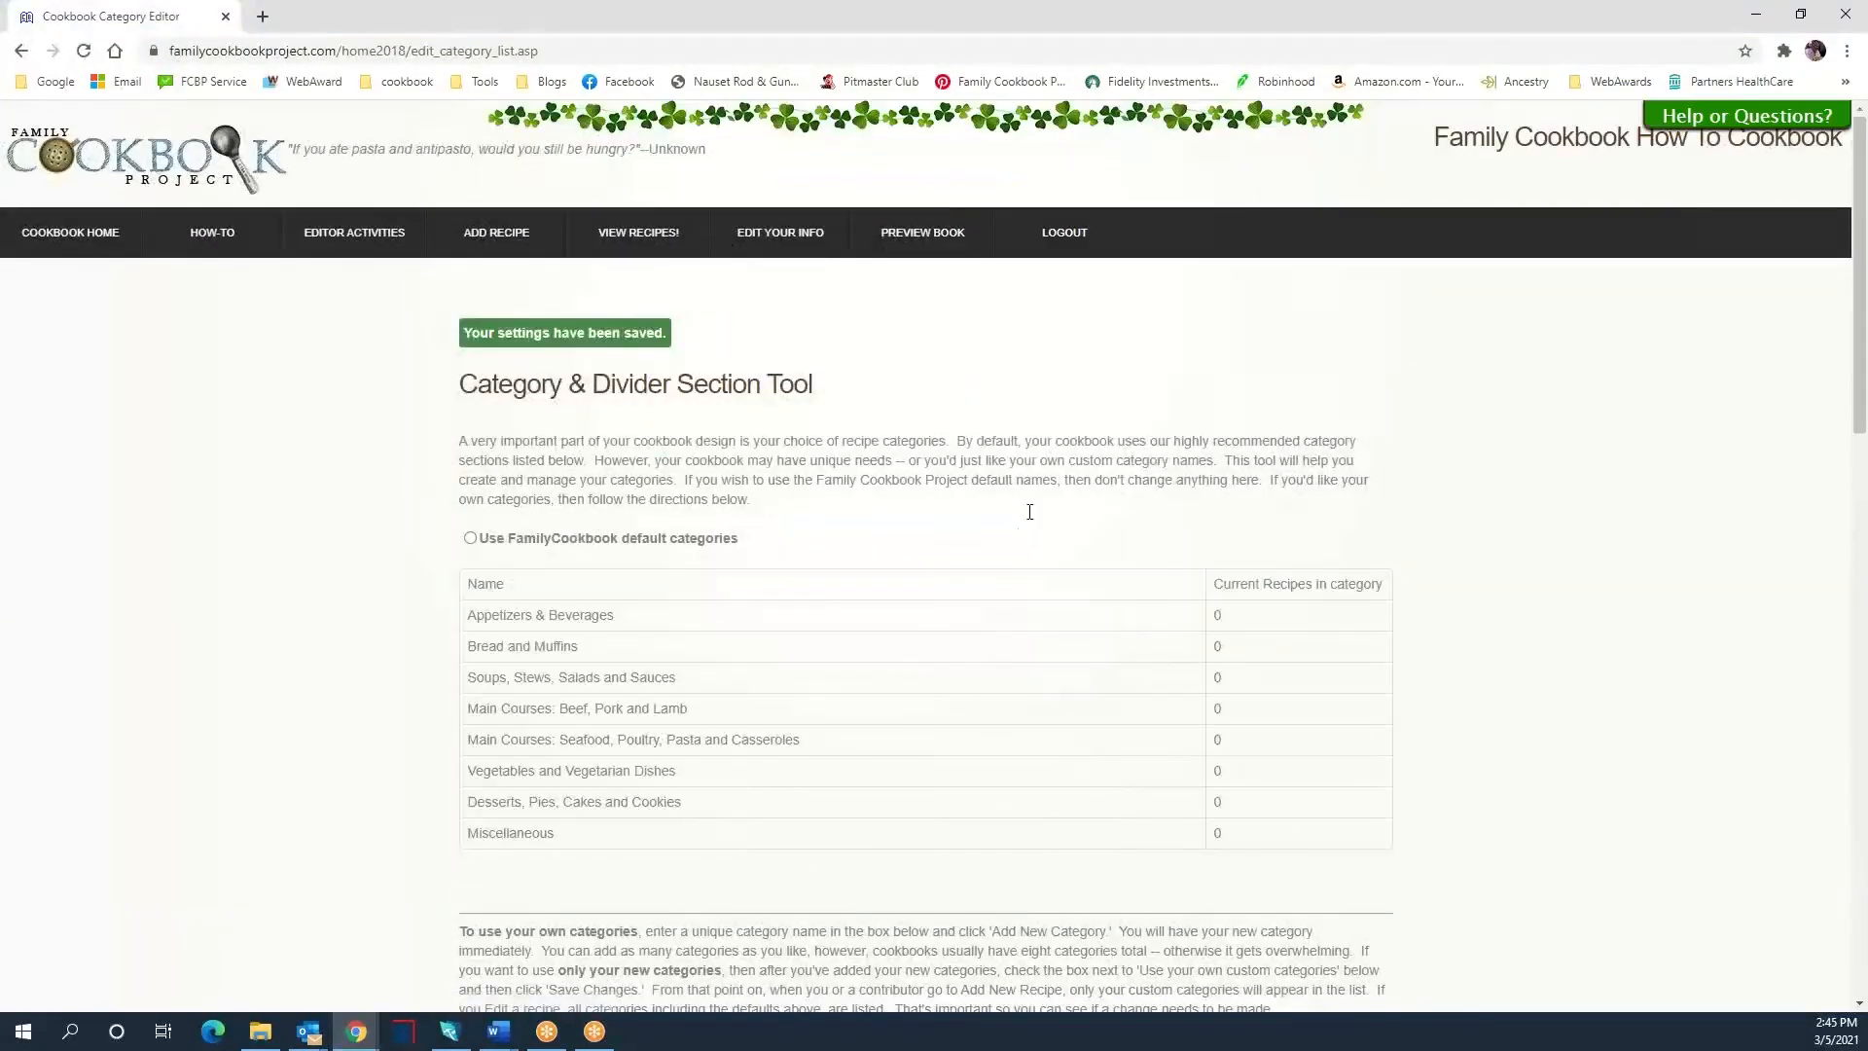
- Review the Main Courses subcategories in the recipe Table of Contents and return to the category tool
mouse_move(671, 243)
click(716, 276)
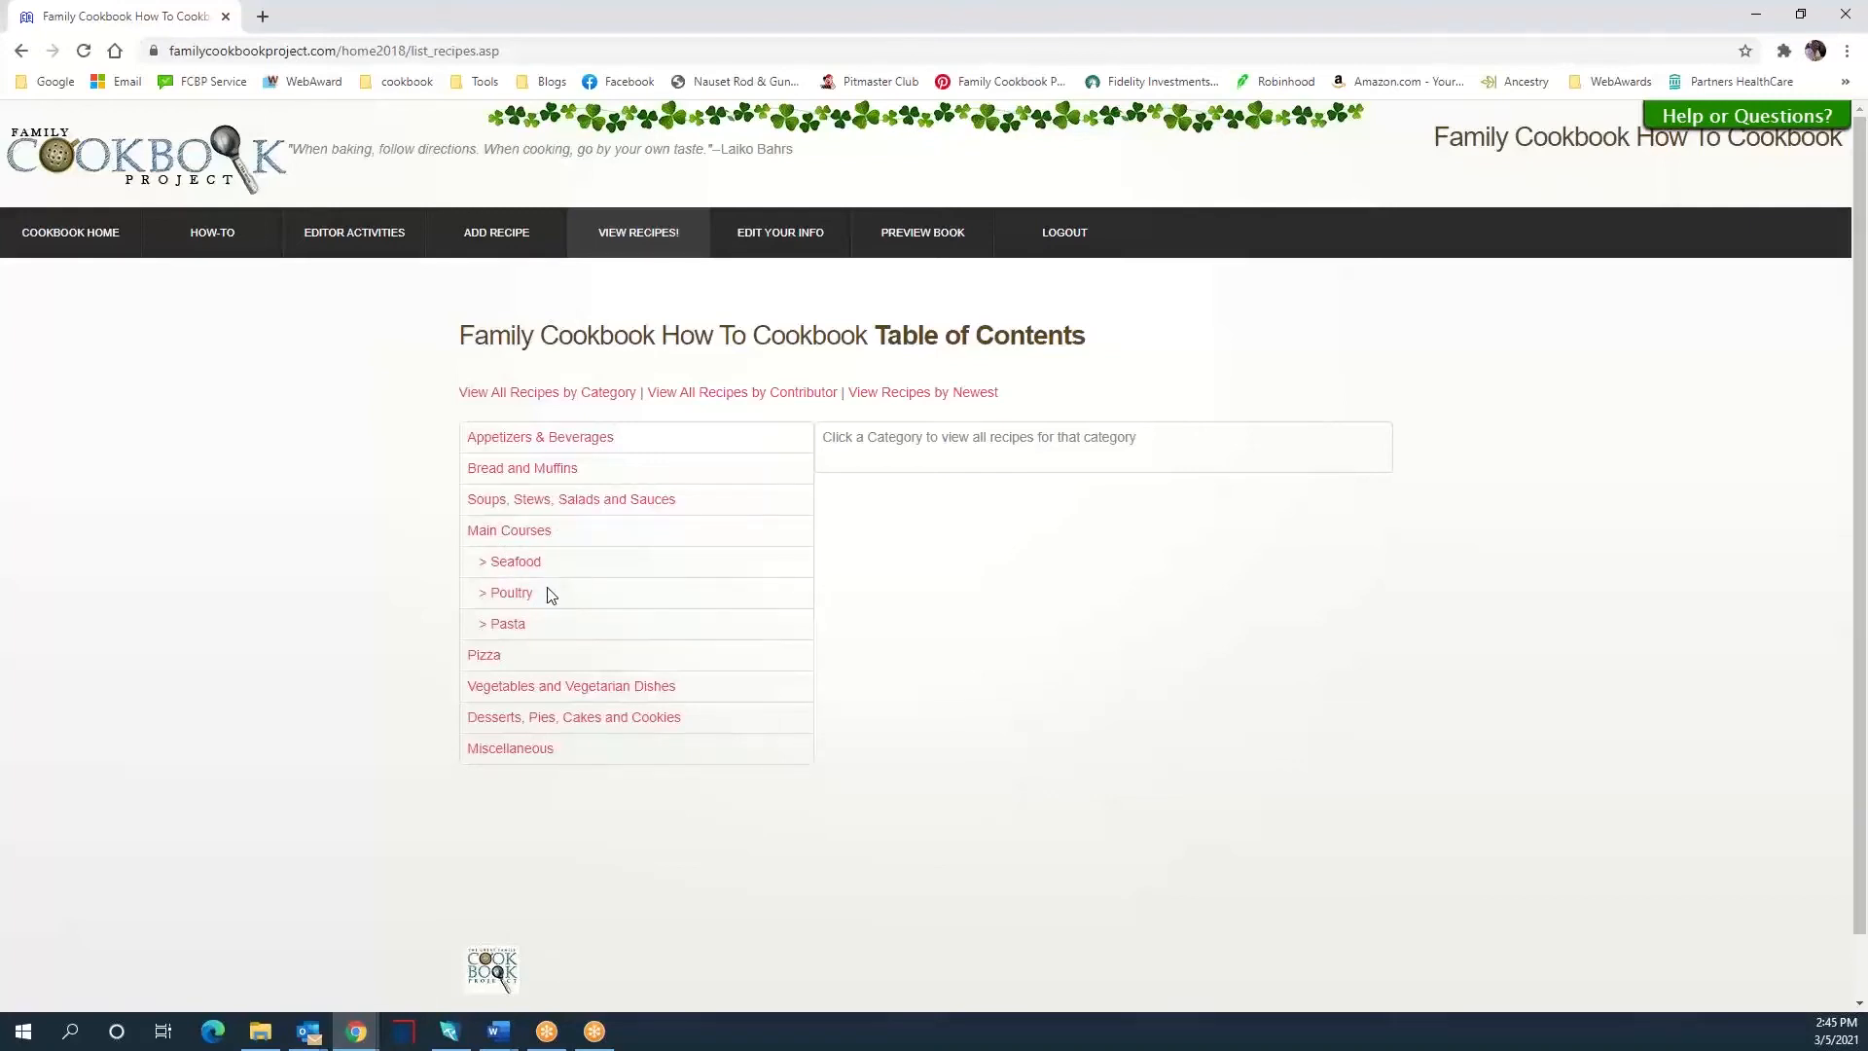
click(30, 55)
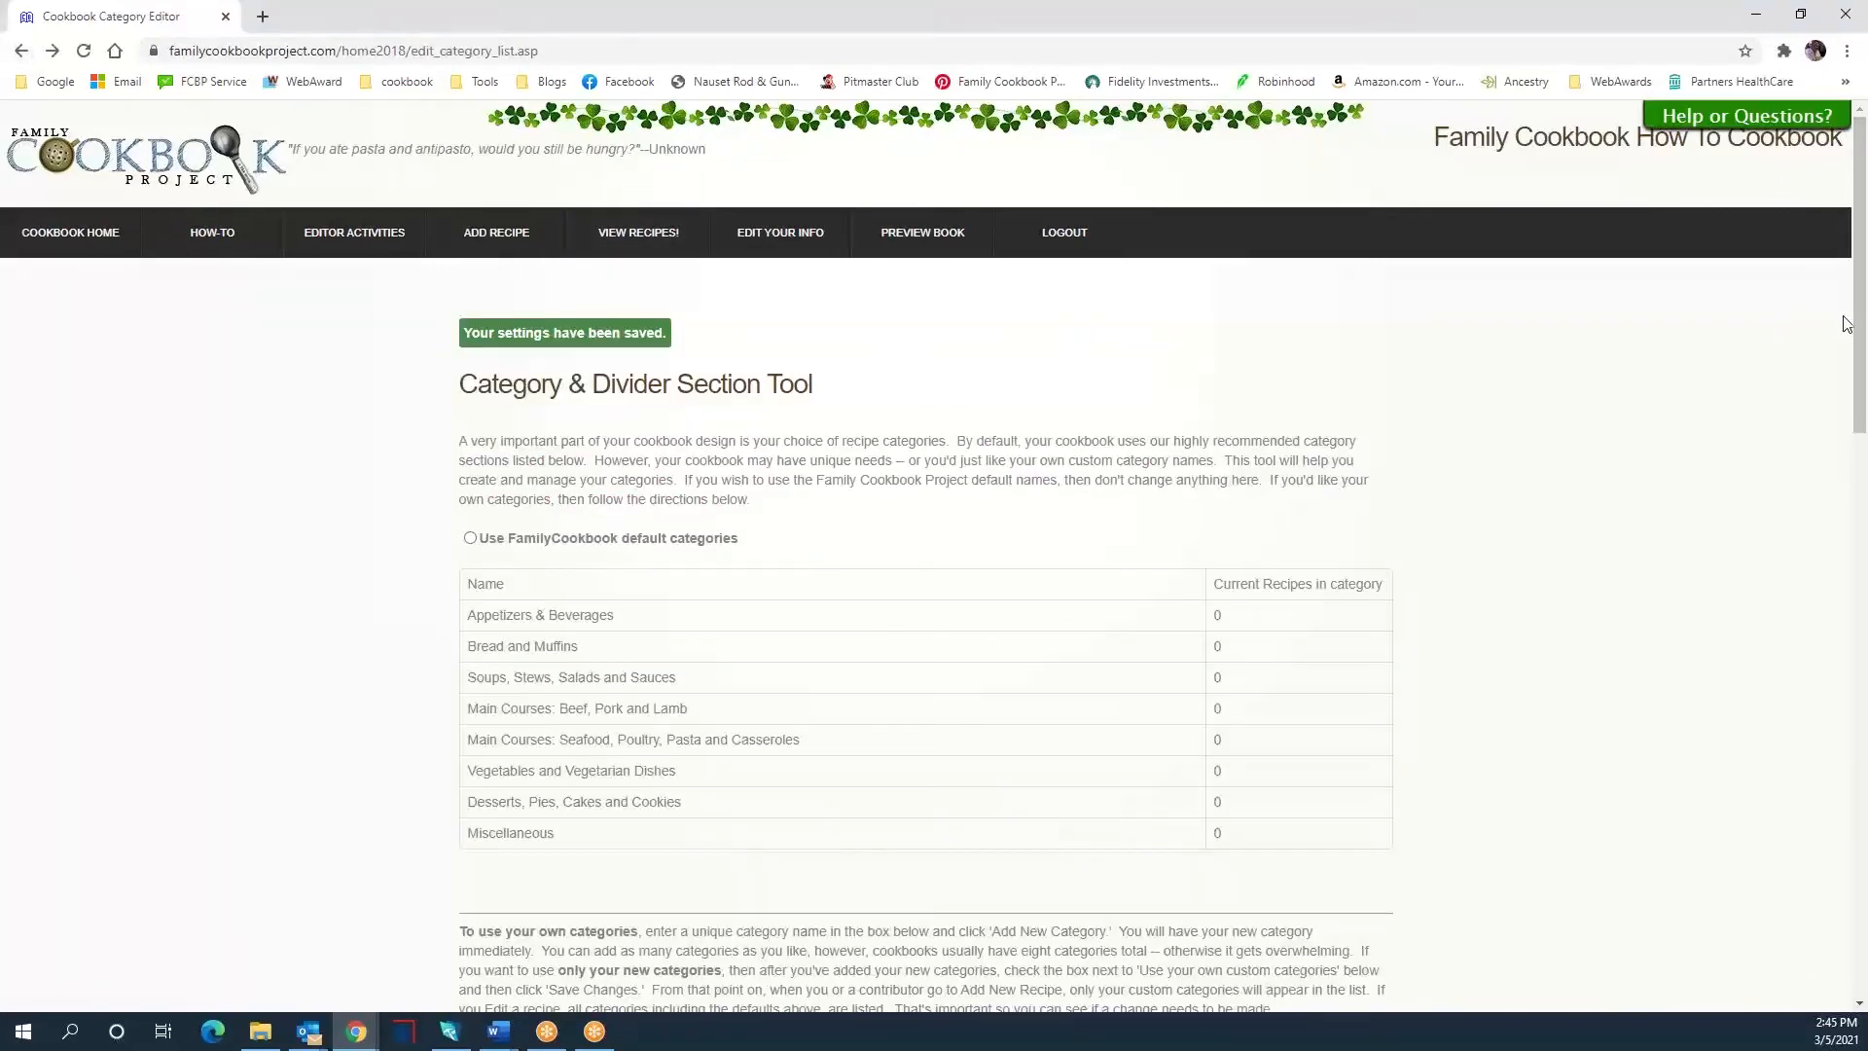
- Rename the custom Miscellaneous category to Everything Else and save the changes
scroll(1444, 466, down, 3)
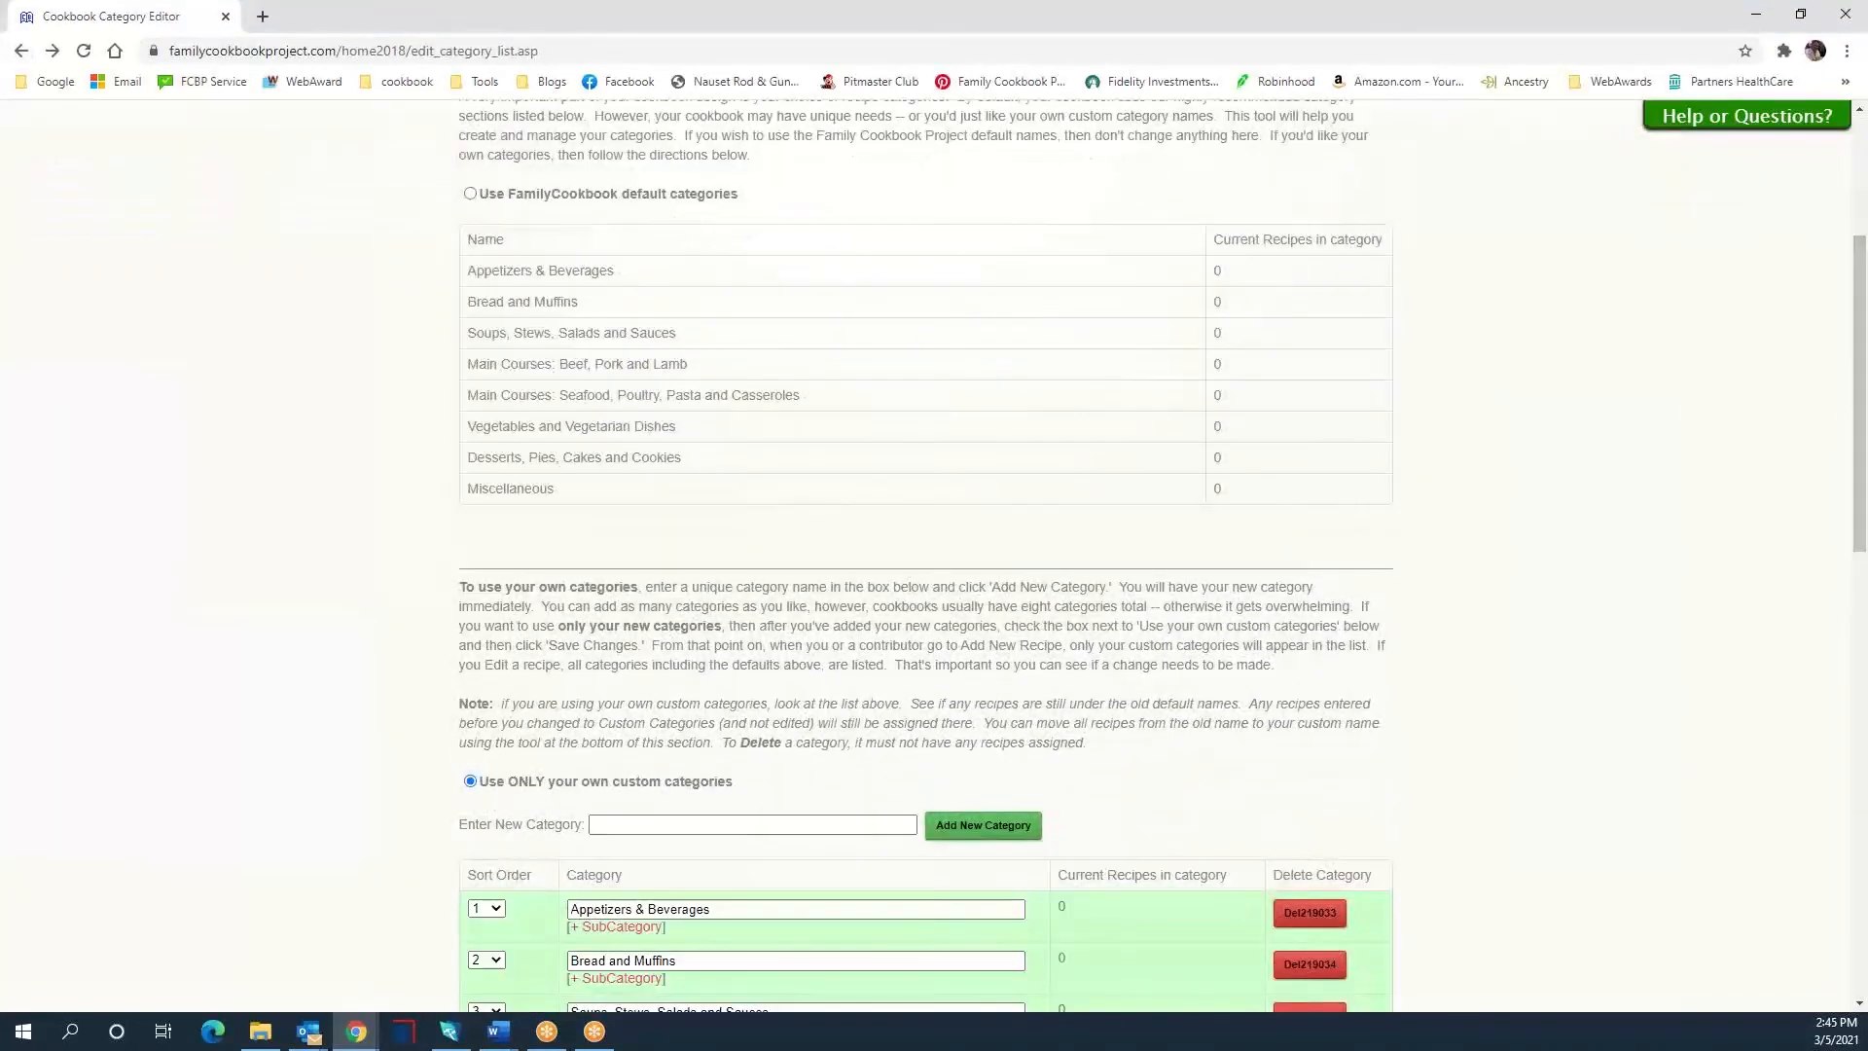
drag(1854, 352, 1855, 598)
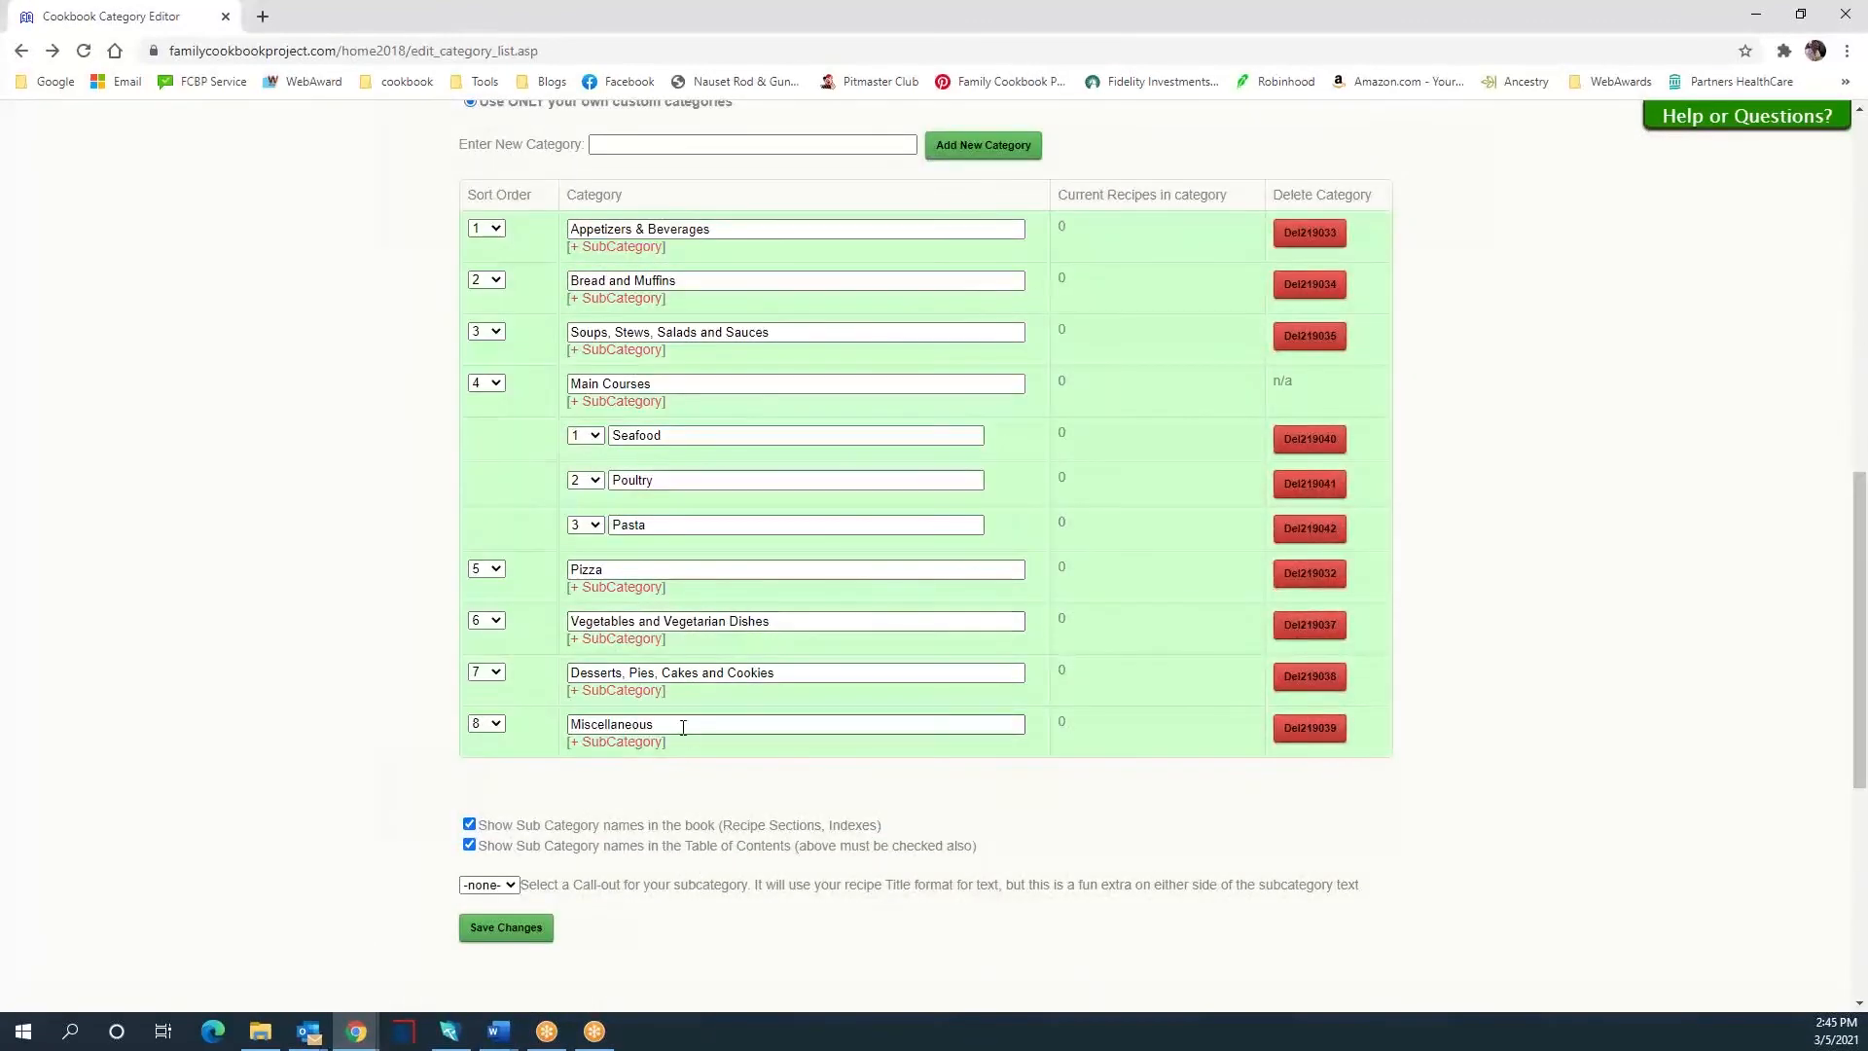
drag(671, 725, 559, 733)
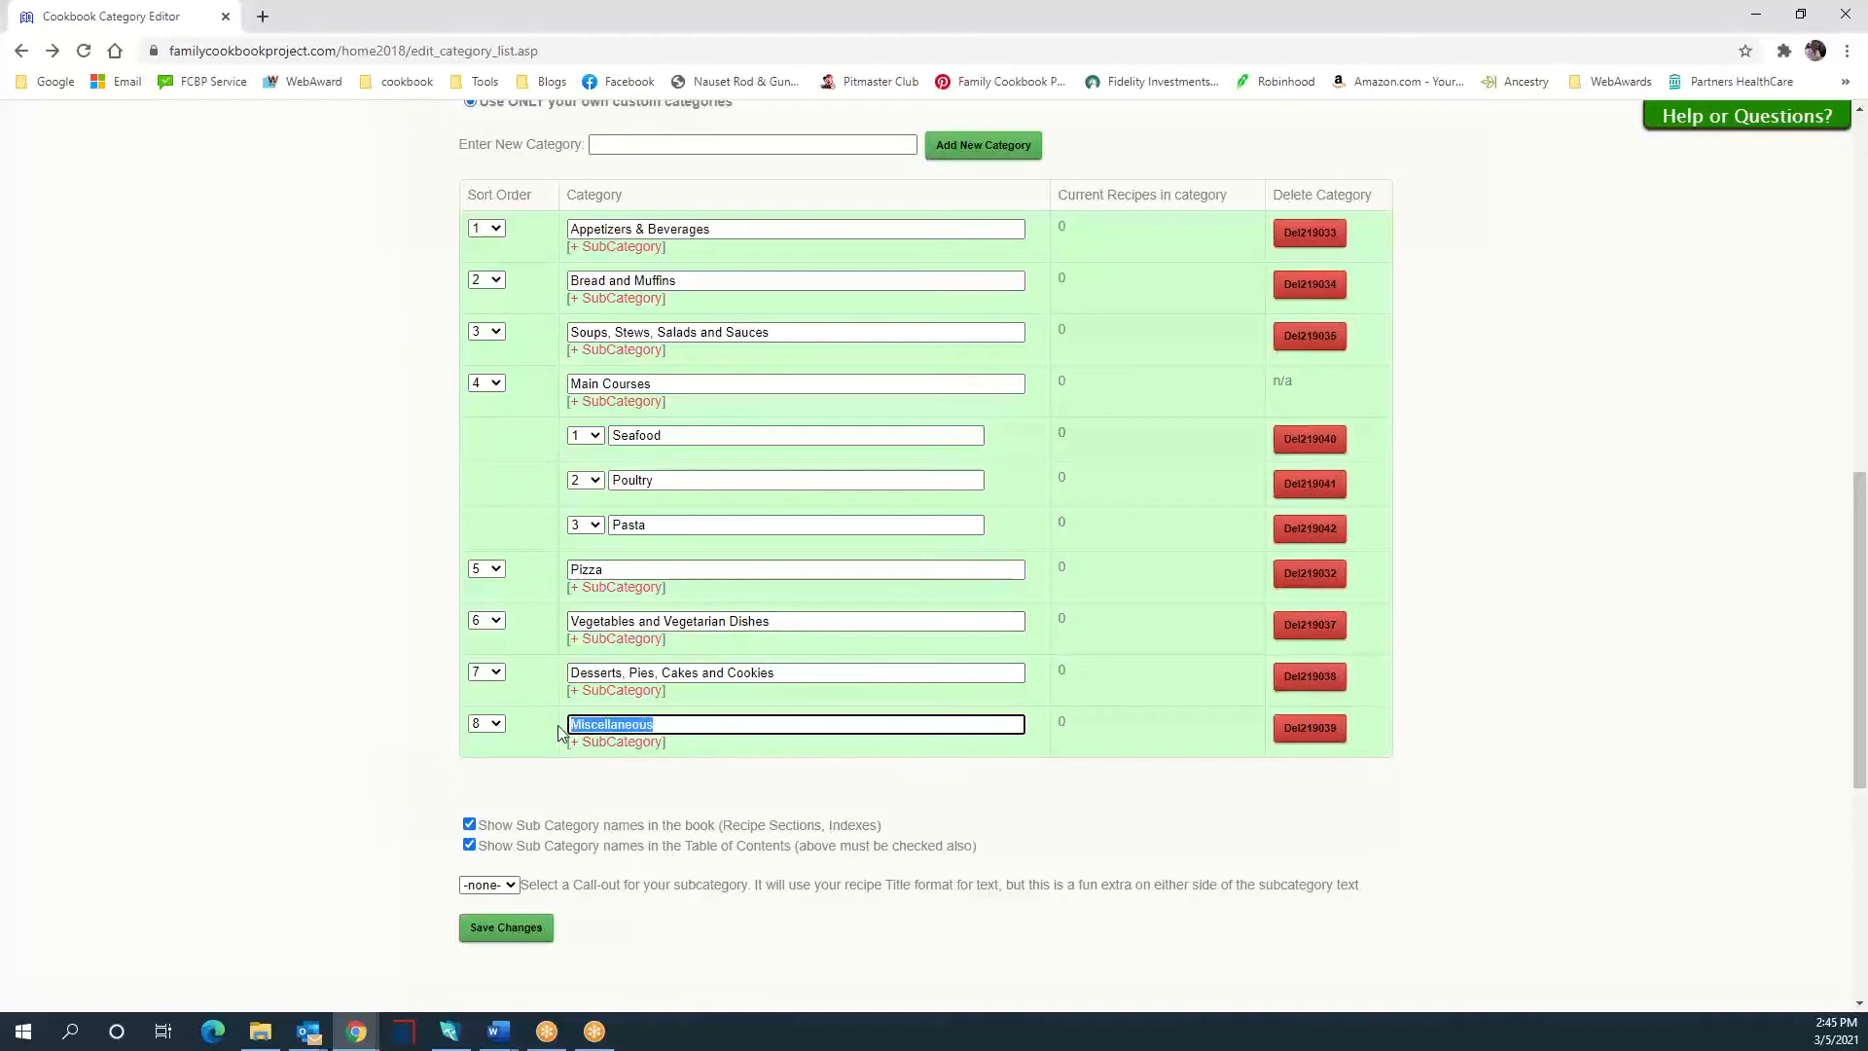
text(A)
click(503, 927)
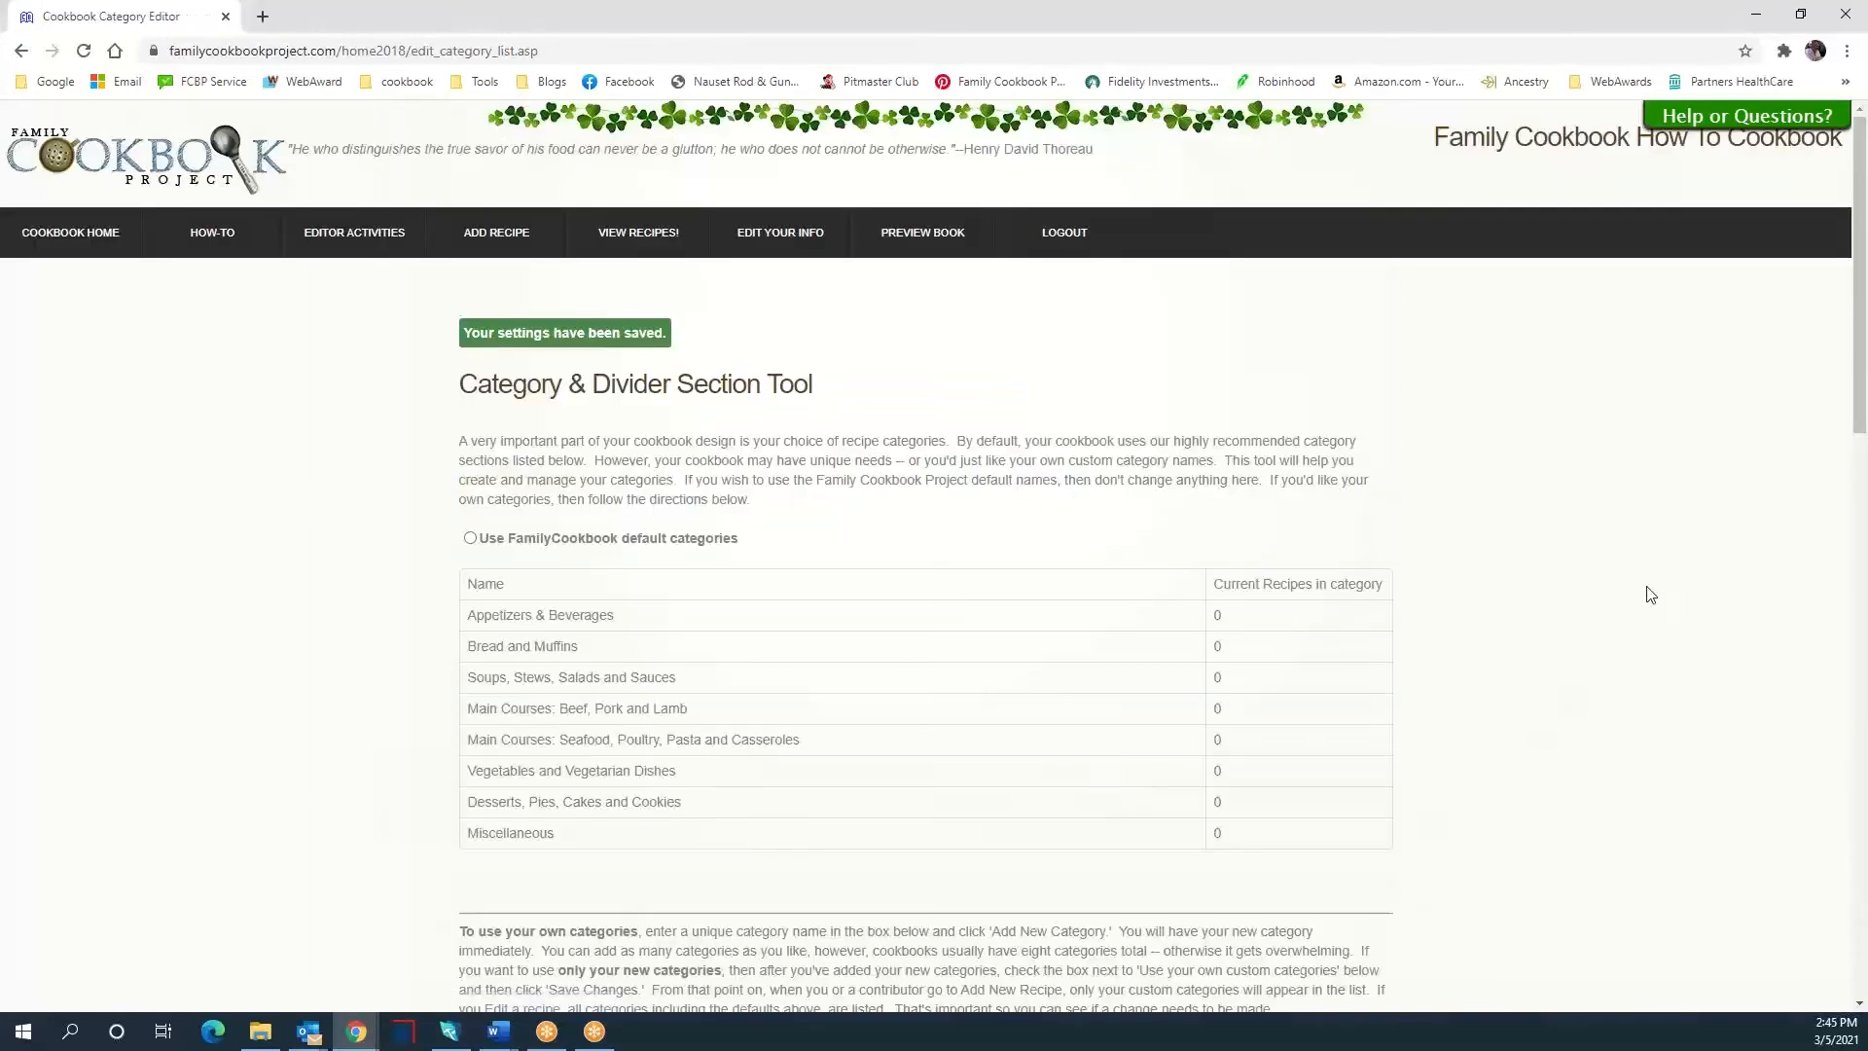
- Examine the custom category list and the available subcategory call-out symbols, keeping the call-out at -none-
drag(1860, 283, 1860, 790)
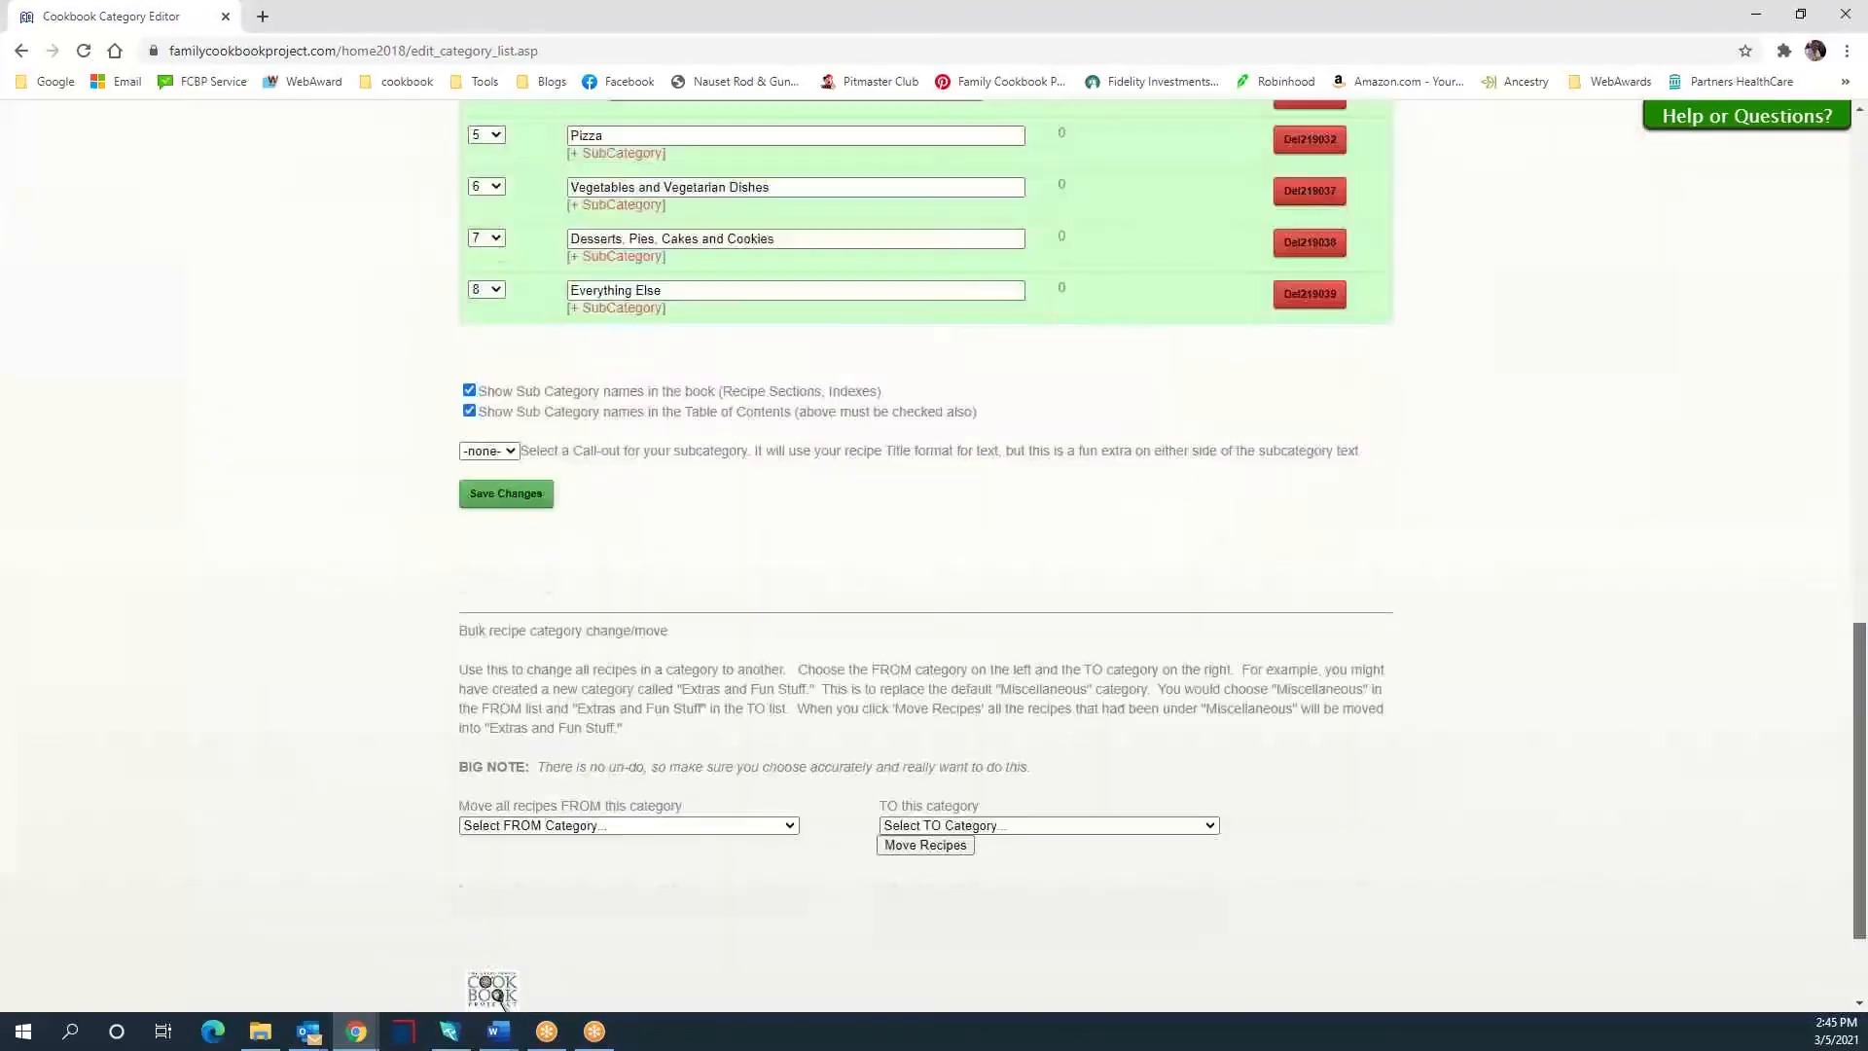
scroll(499, 1000, up, 8)
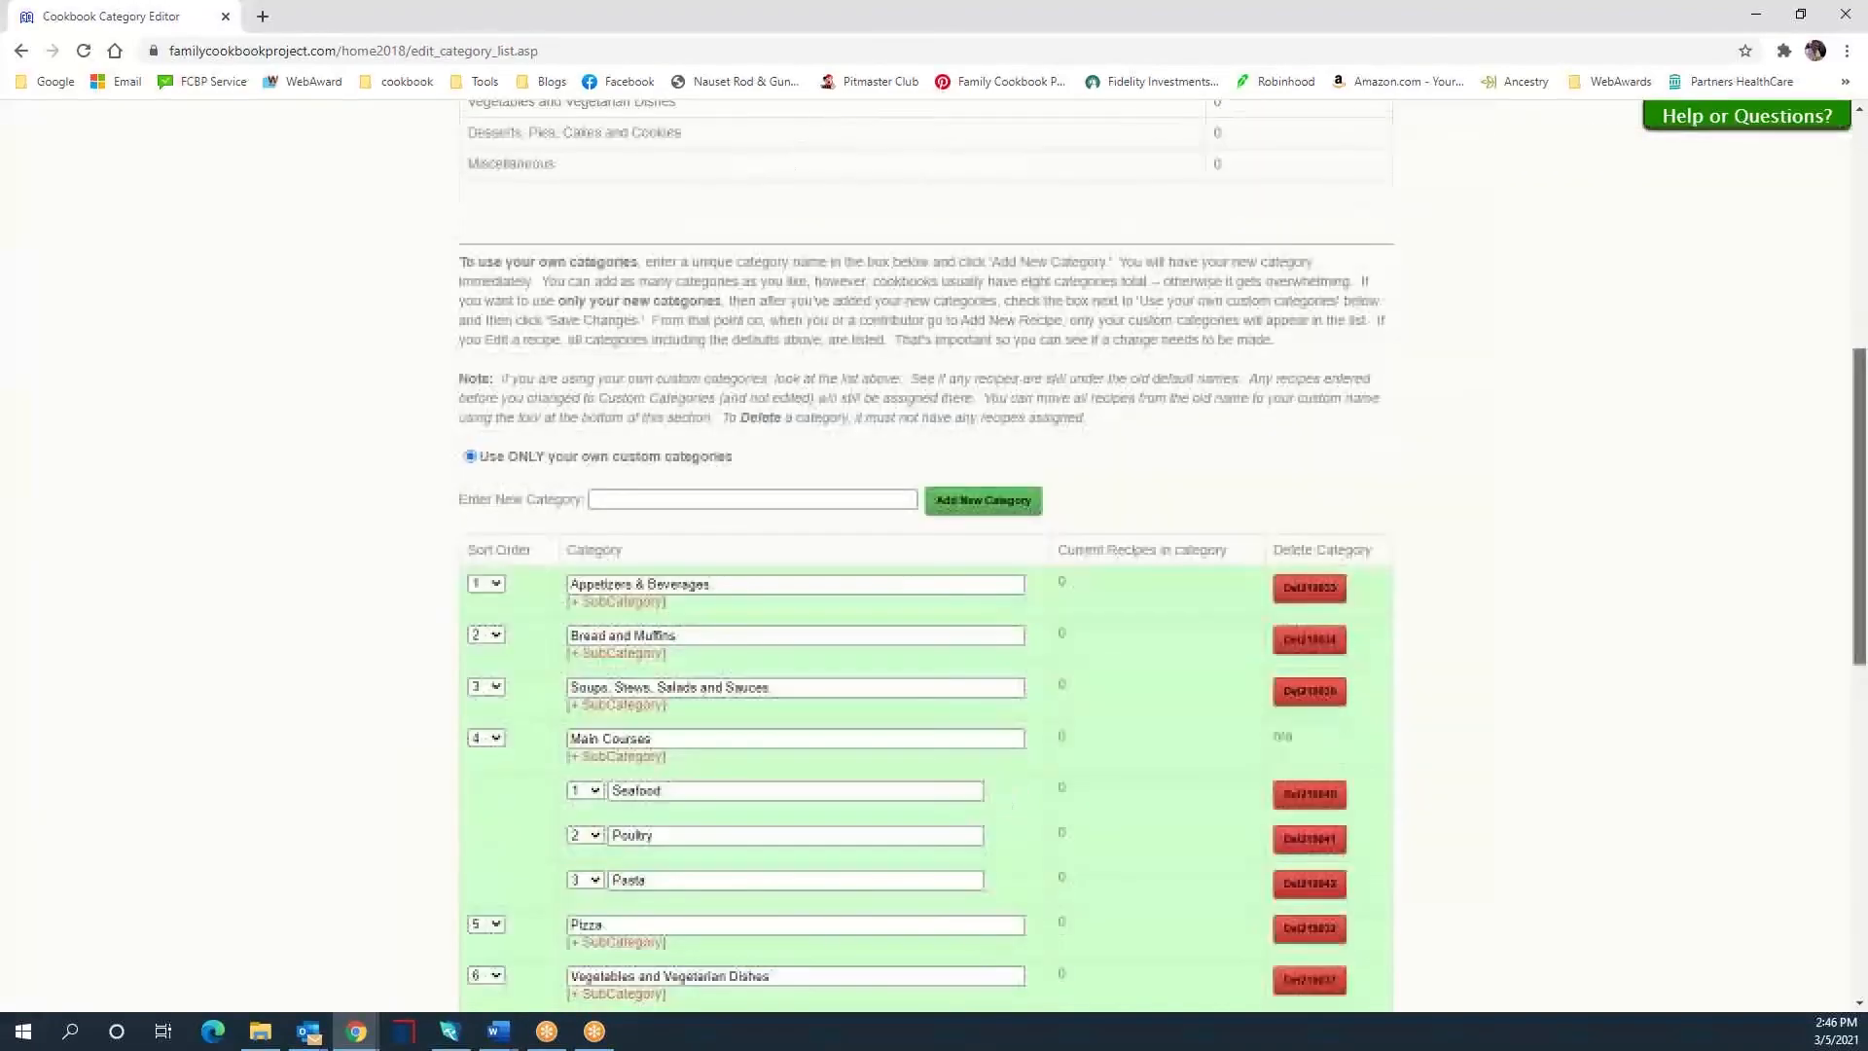
drag(1860, 530, 1860, 758)
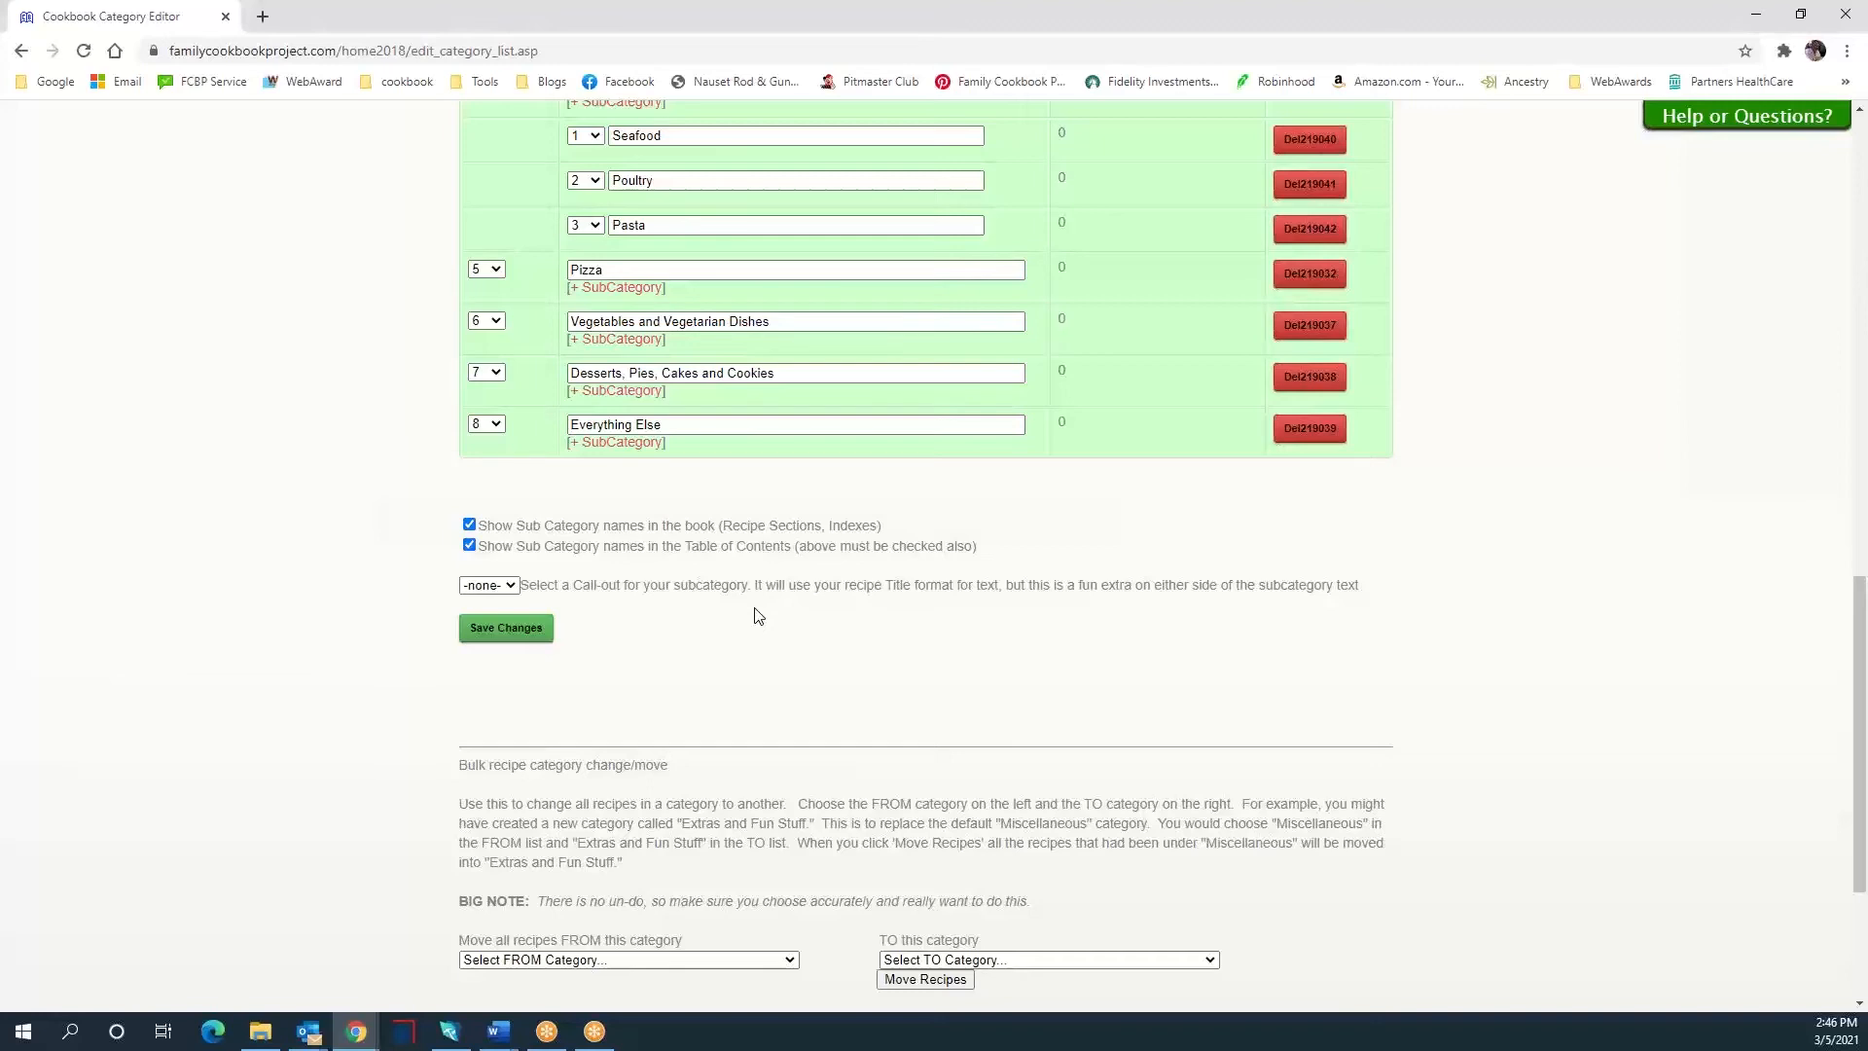
click(512, 589)
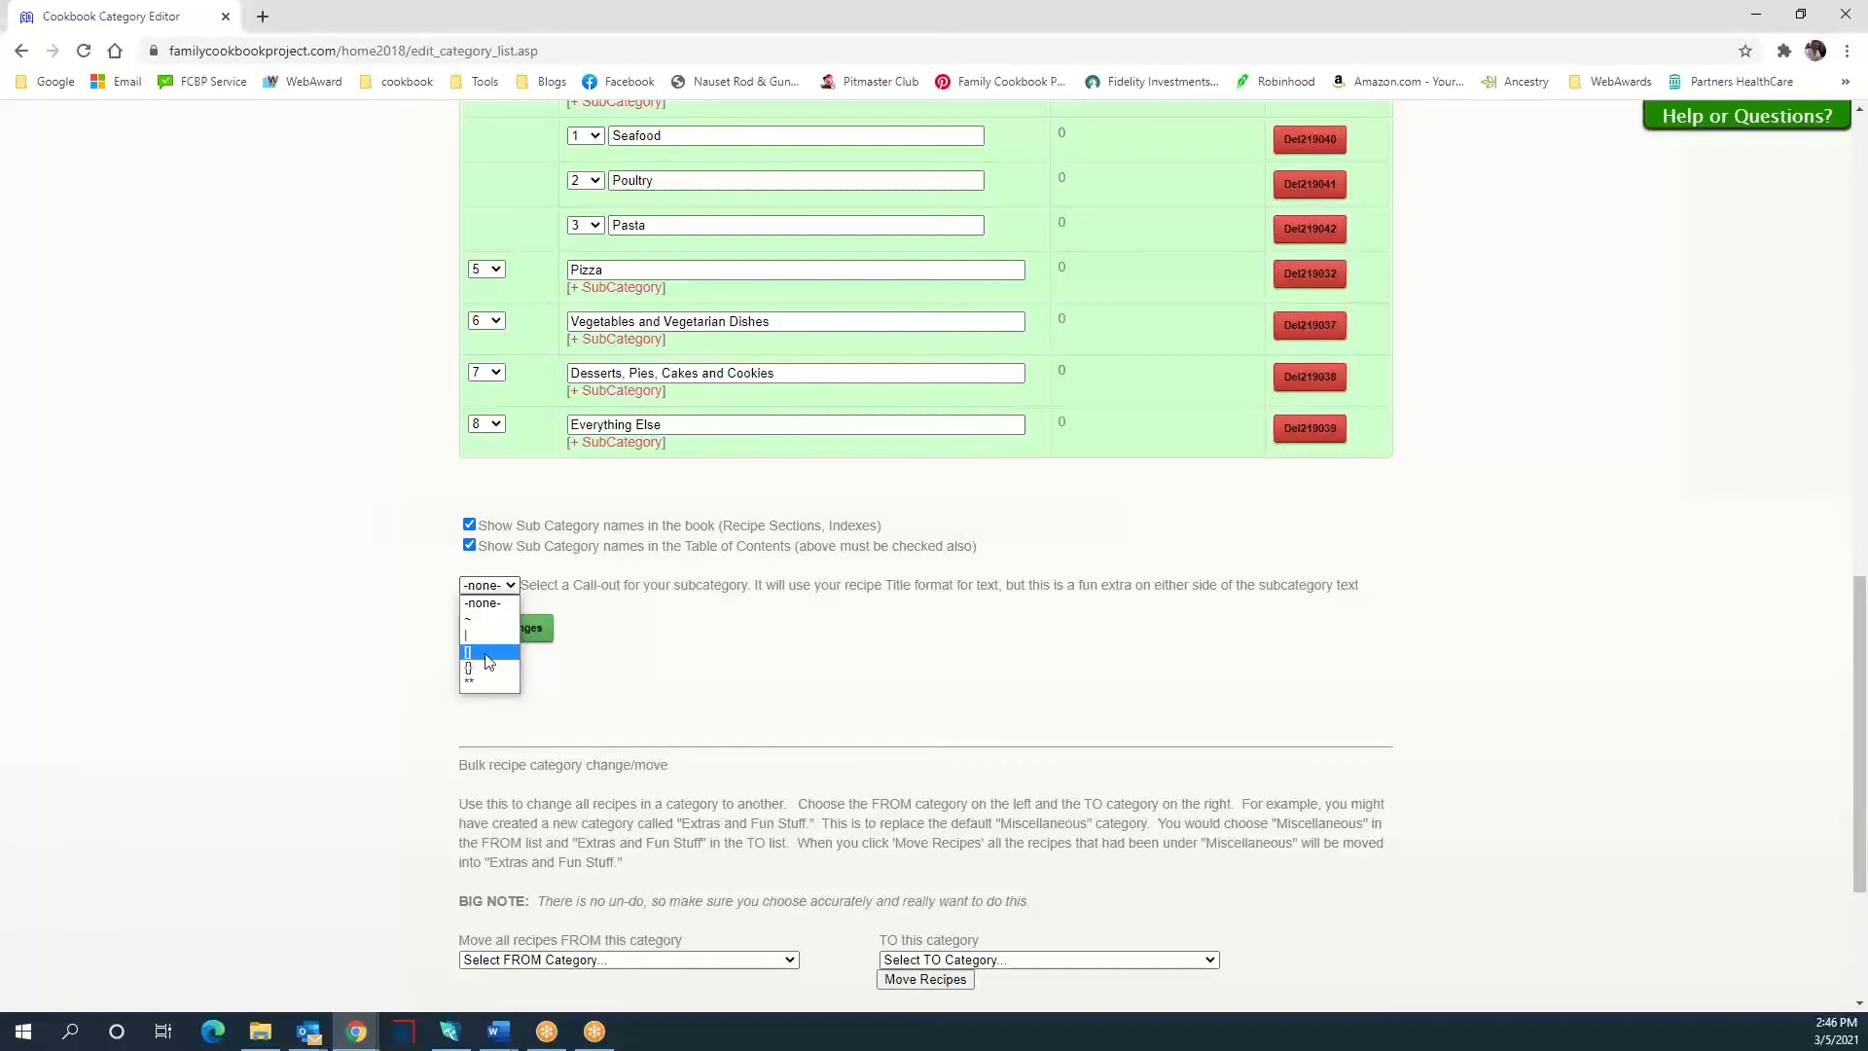
click(478, 604)
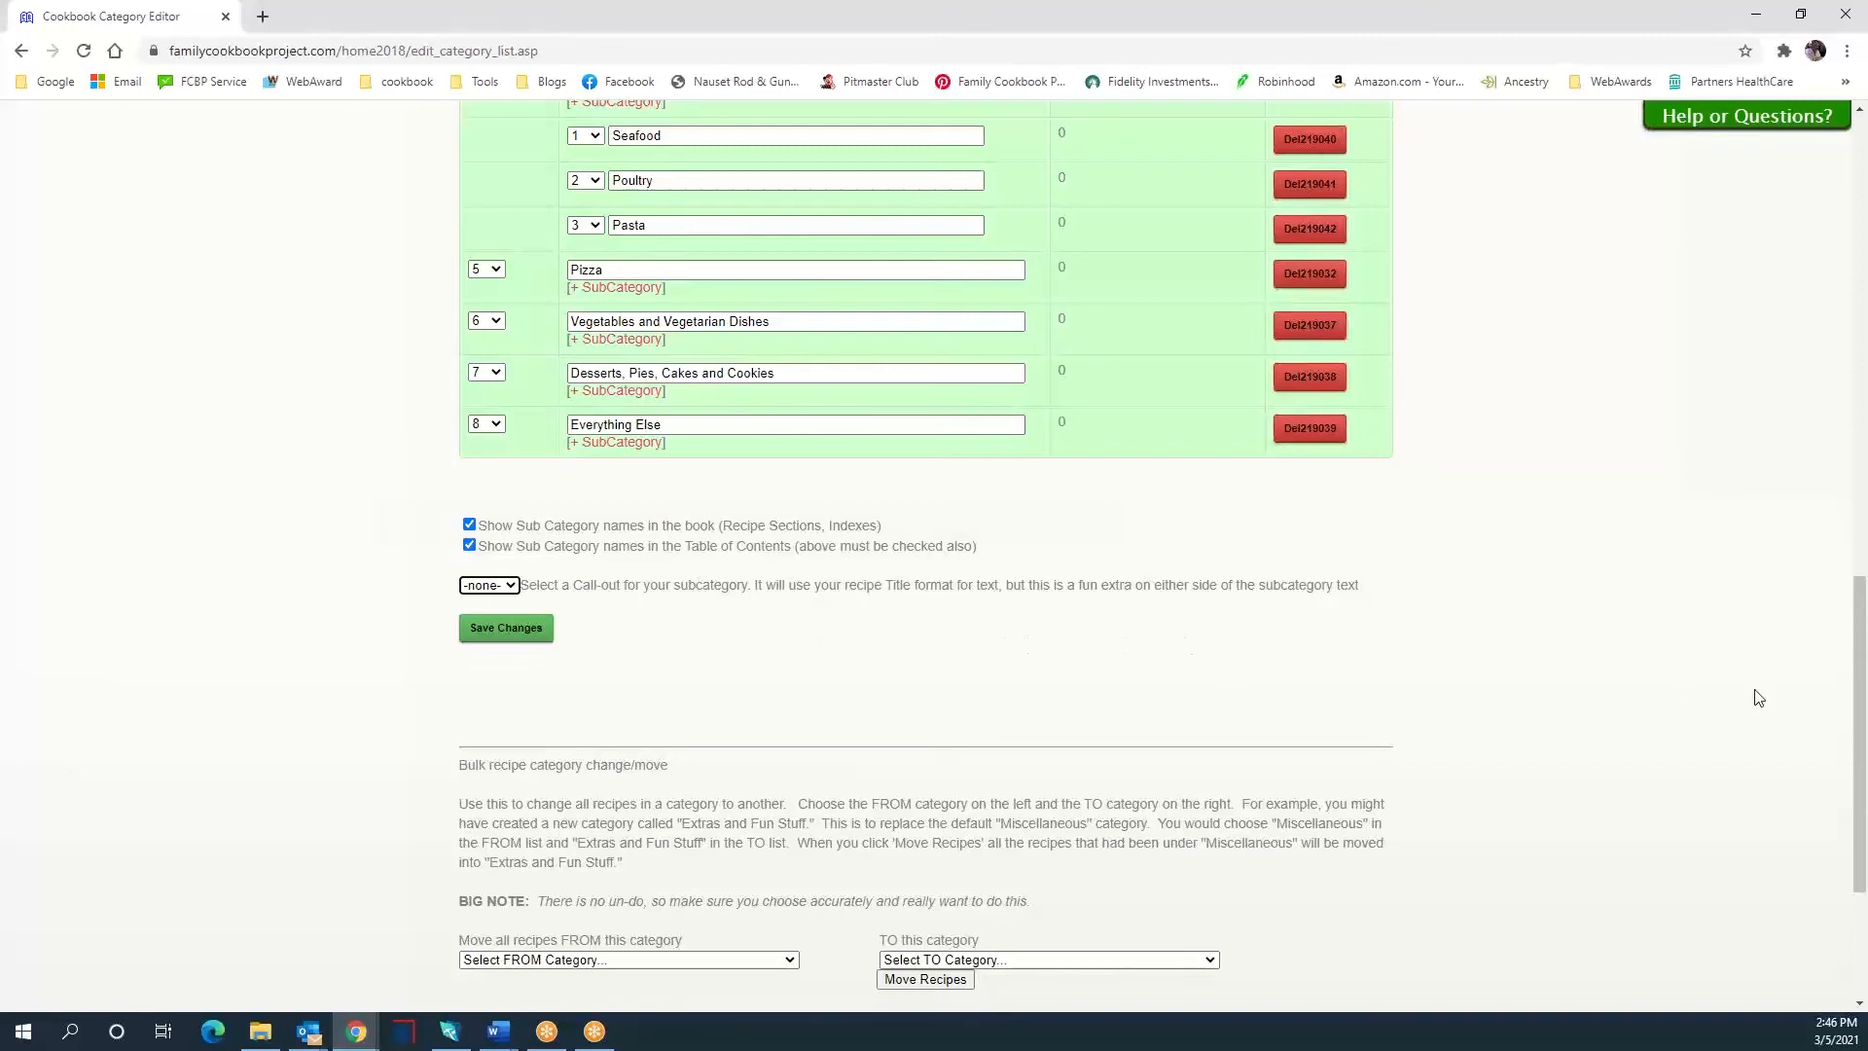
- Choose Appetizers & Beverages as the source and the custom Bread and Muffins category as the destination for a bulk recipe move
drag(1860, 633, 1860, 738)
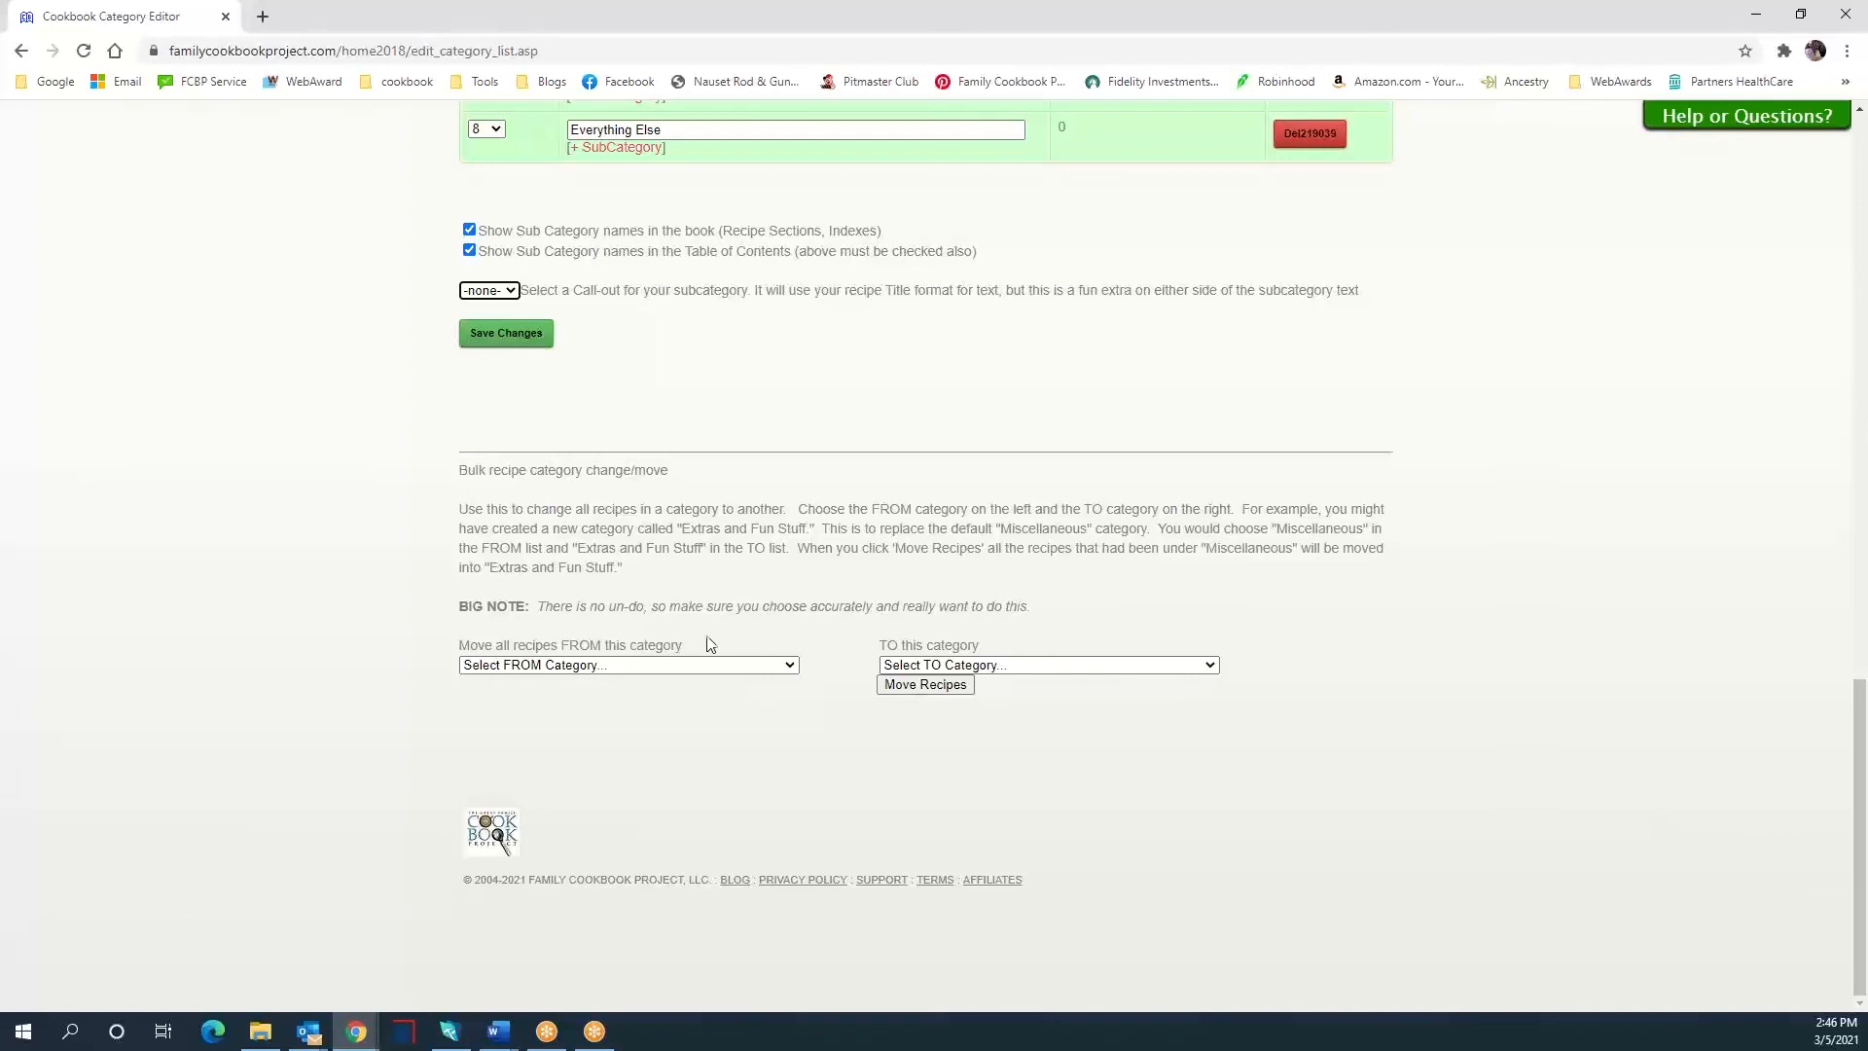
click(565, 668)
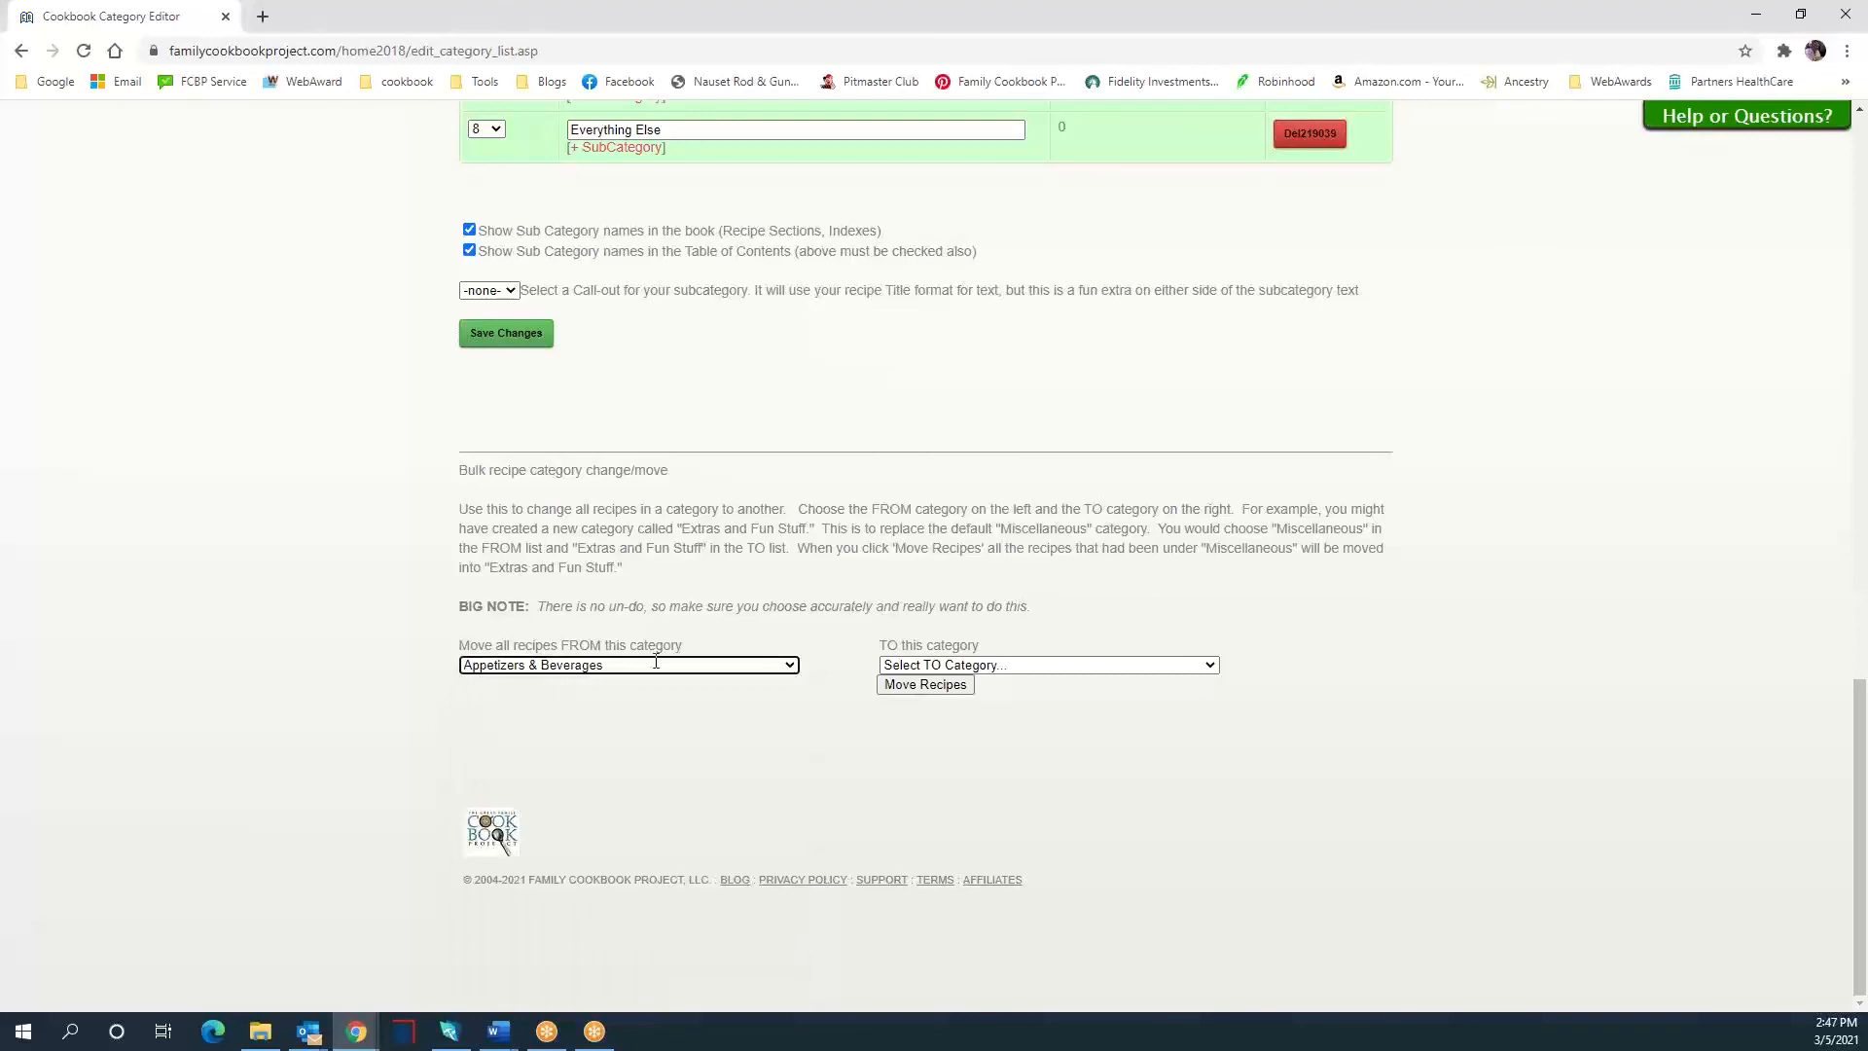
click(970, 665)
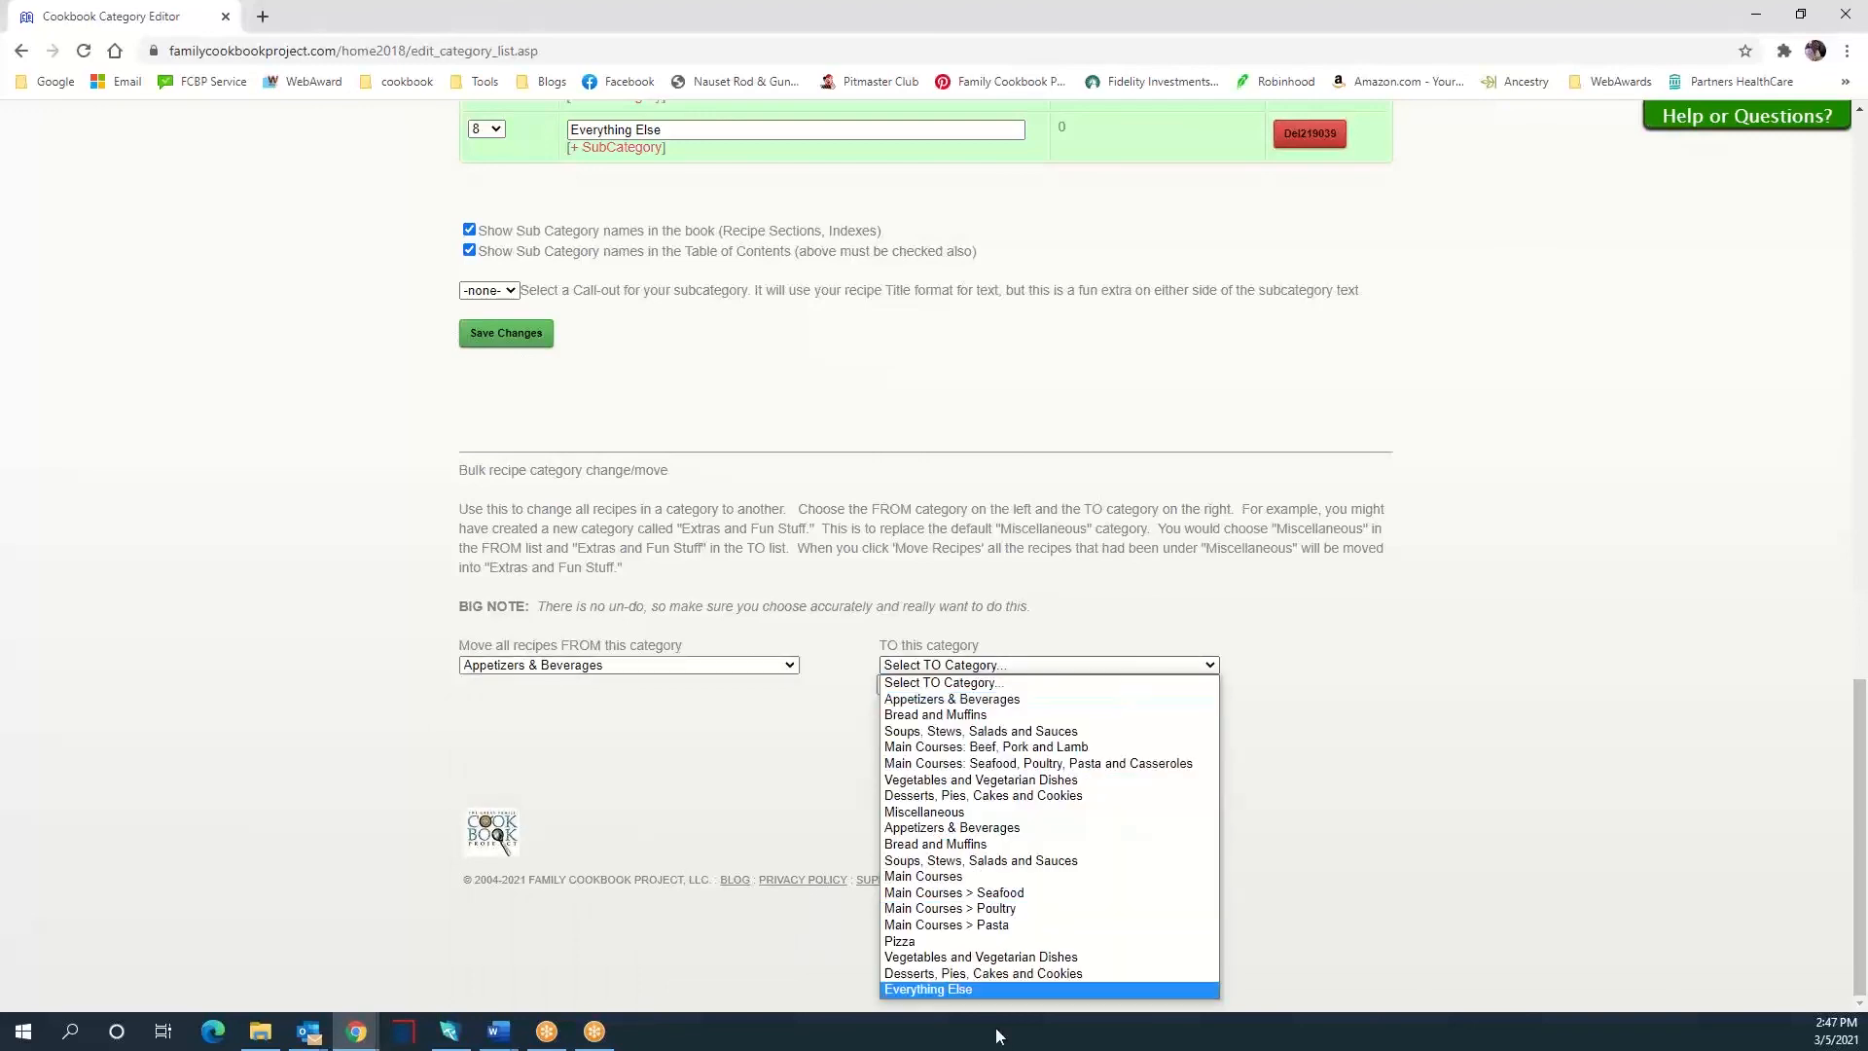
click(944, 845)
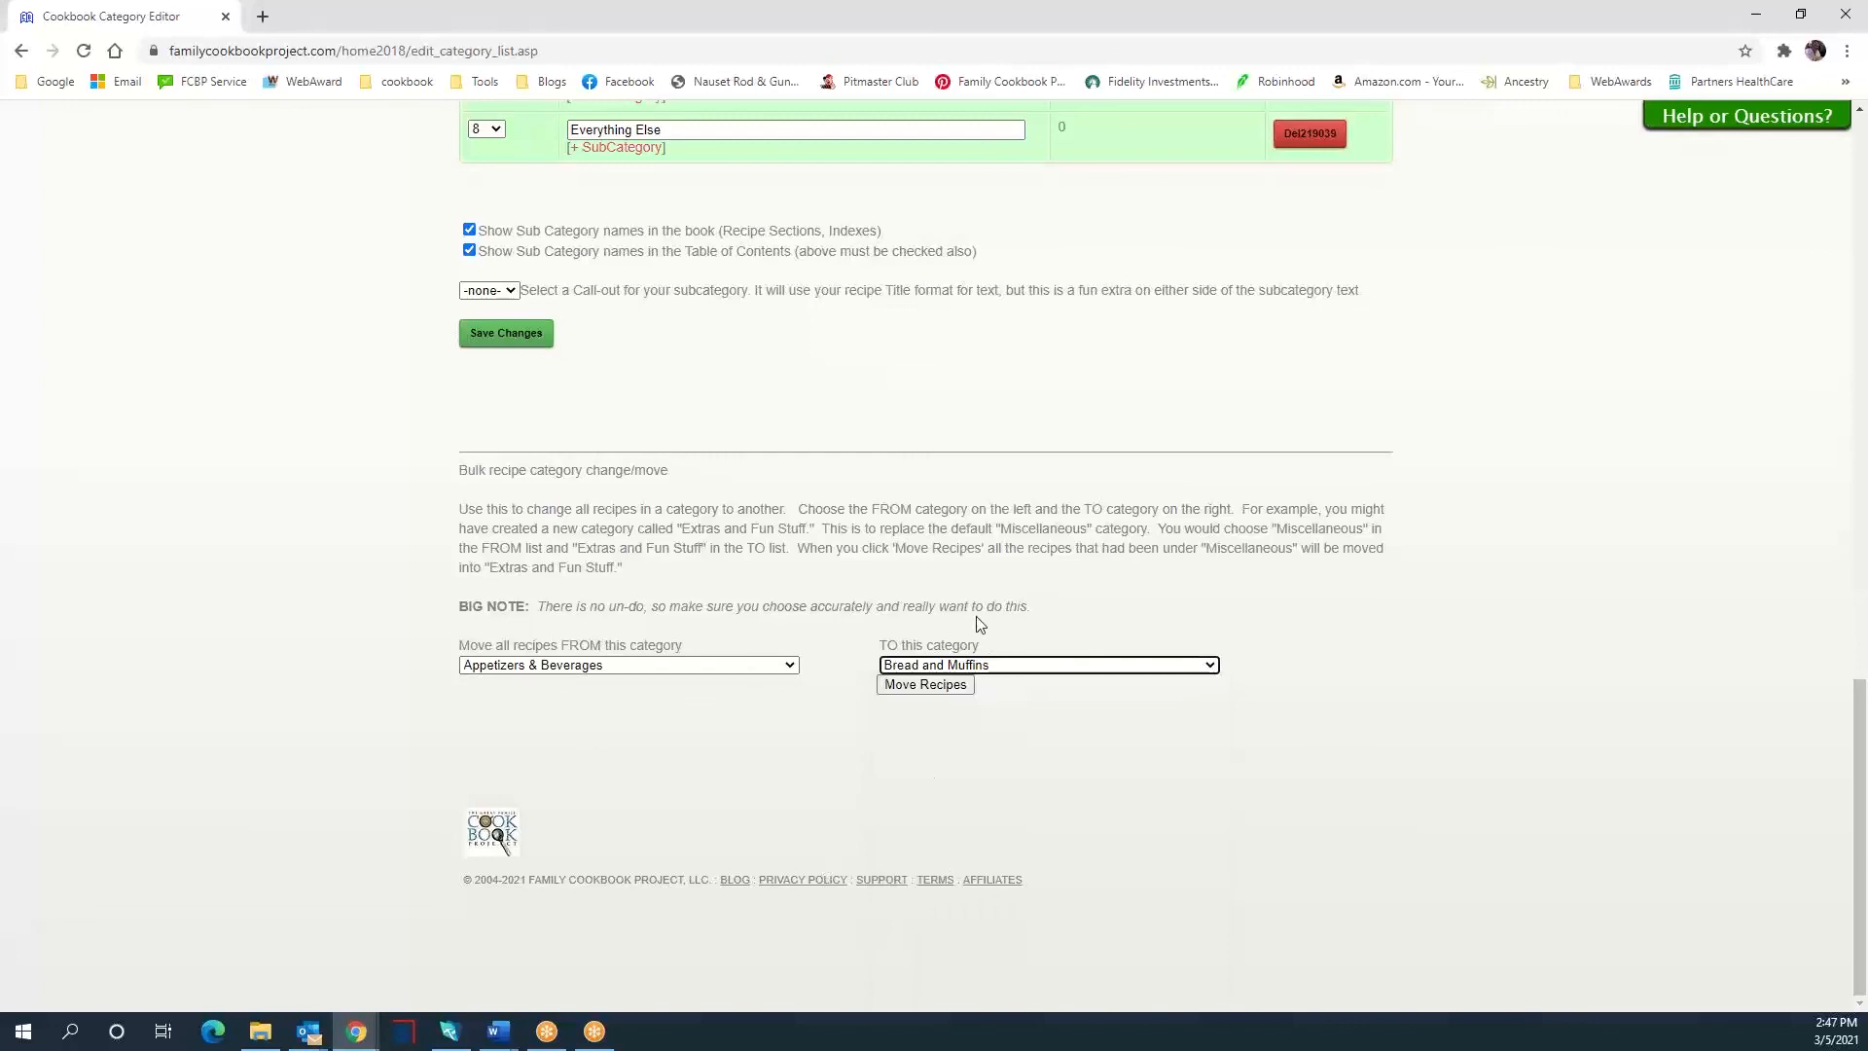